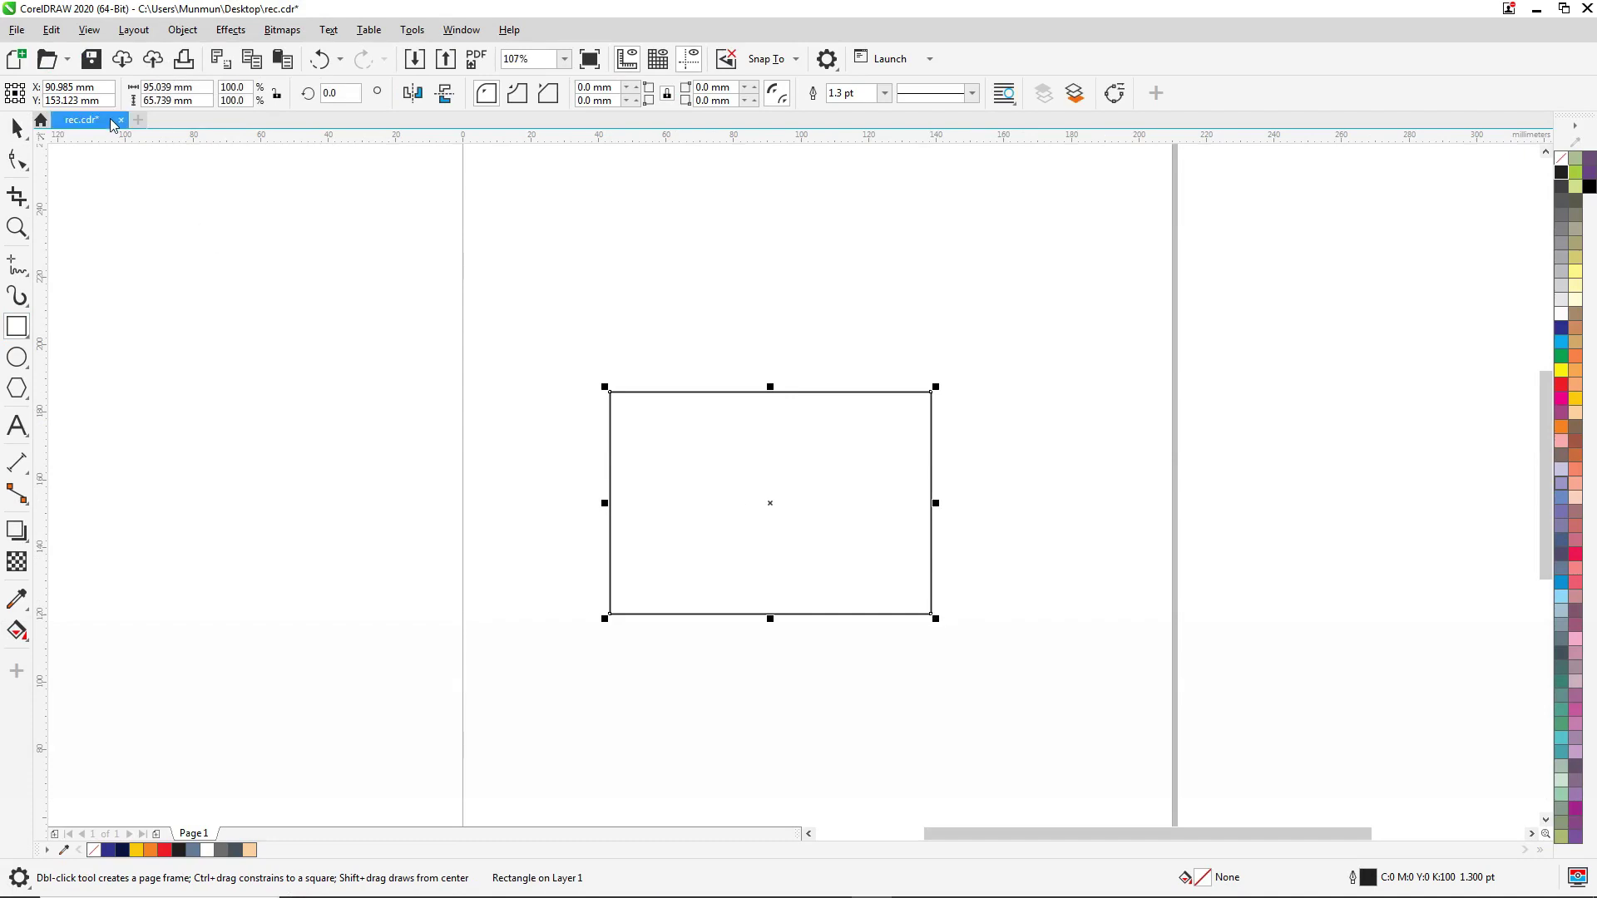
Resize the rectangle to 88 mm wide and 54 mm high, and move it slightly up the page
key(ctrl)
click(270, 122)
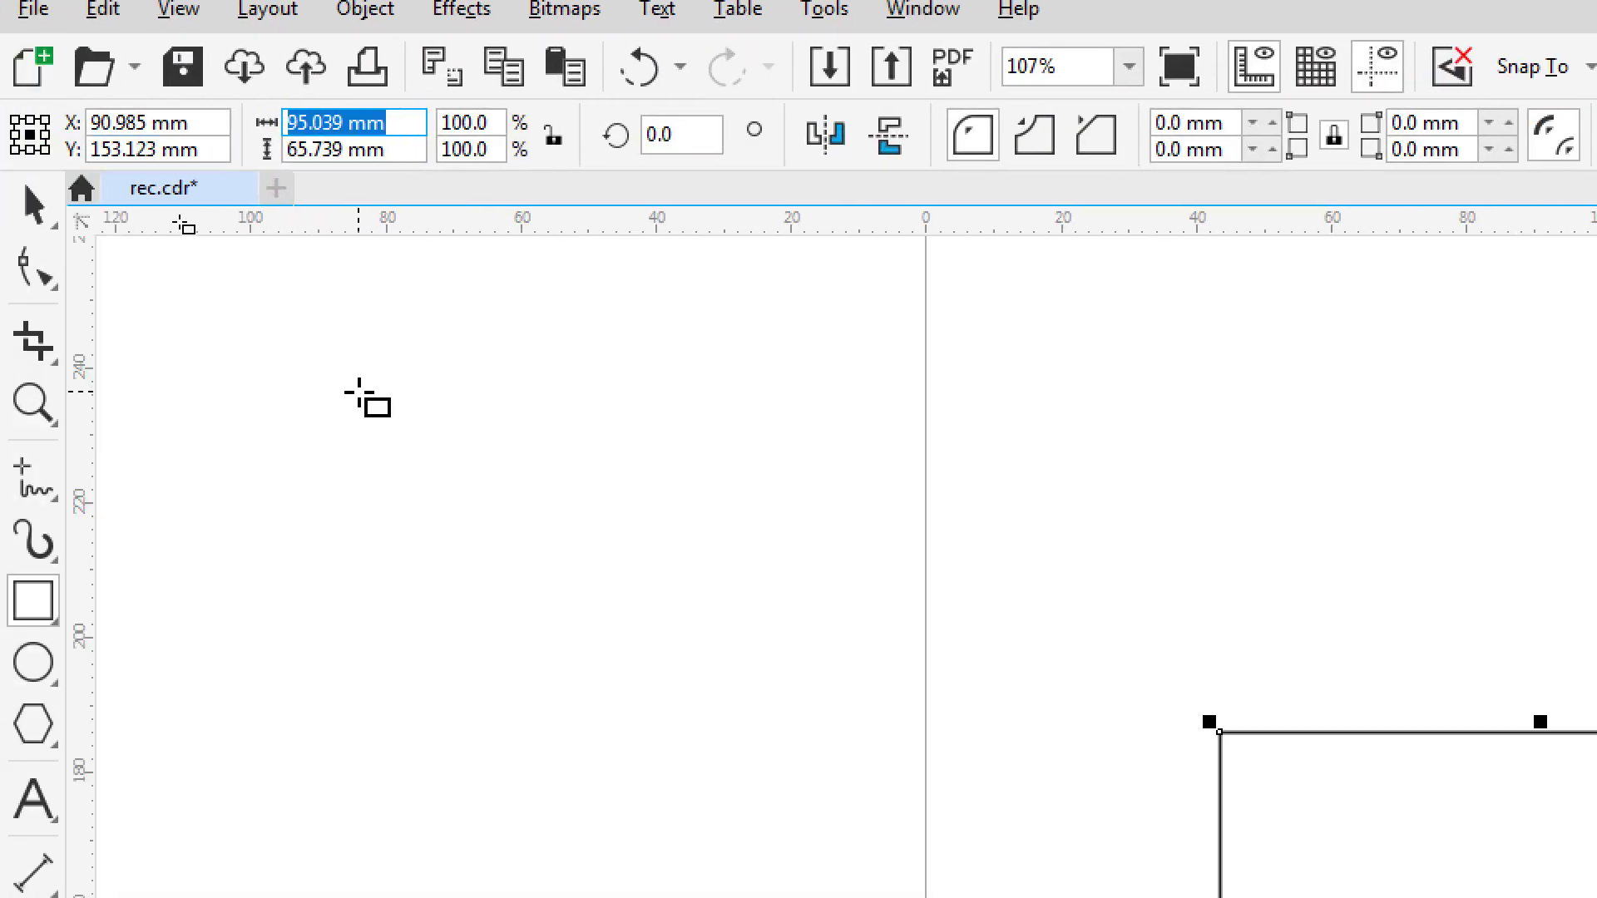
text(88)
key(Tab)
text(54)
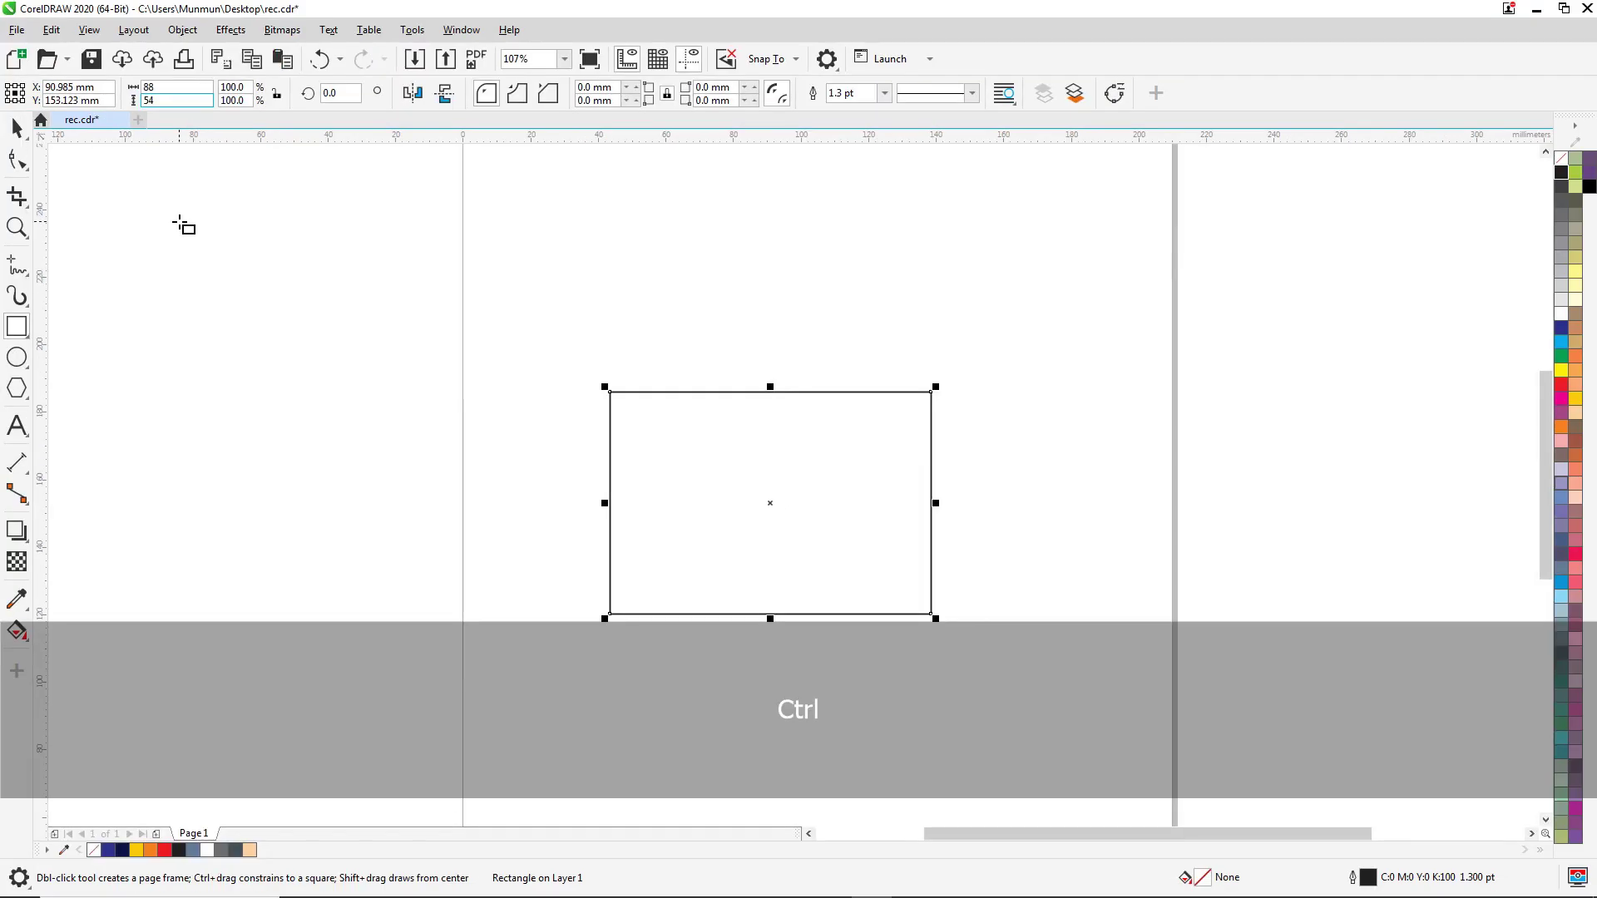
key(Return)
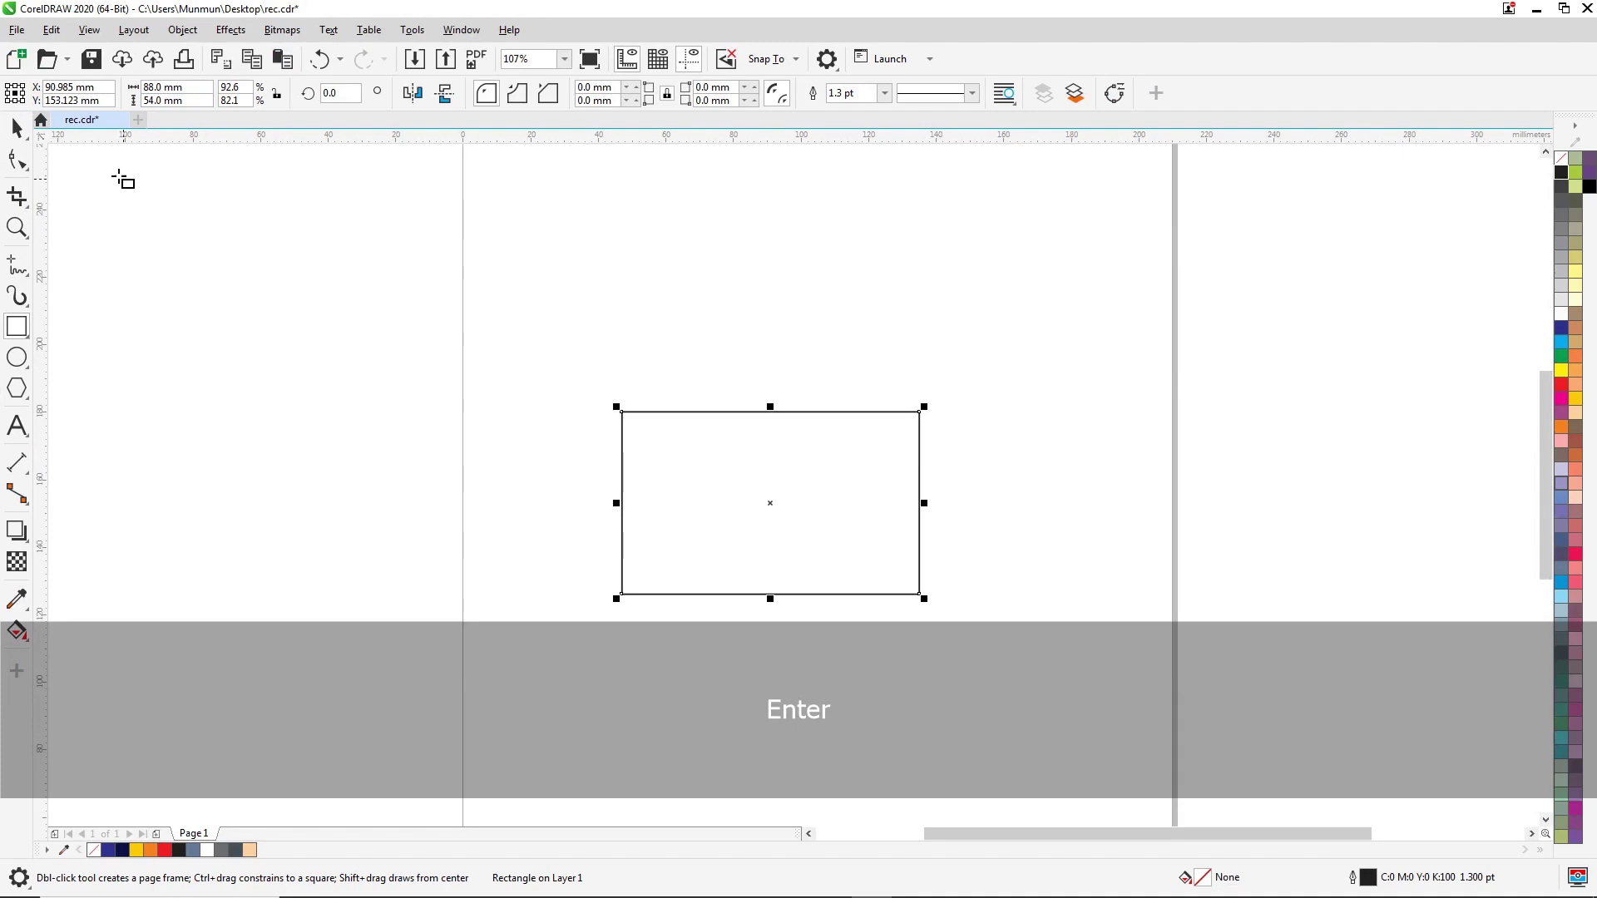
click(17, 127)
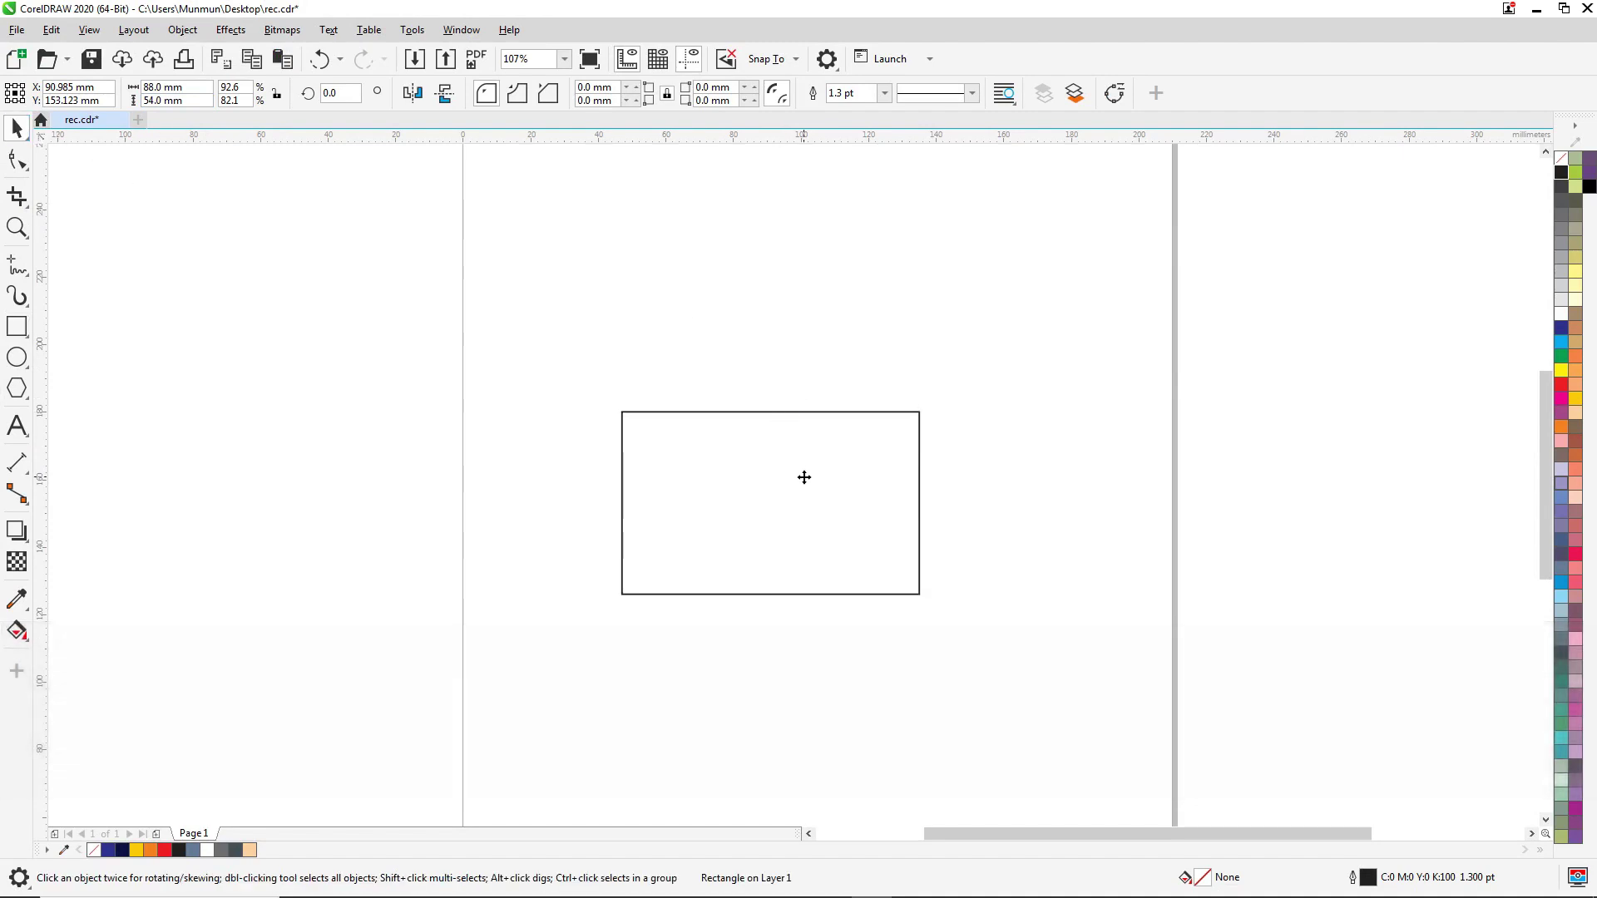
drag(803, 478, 808, 449)
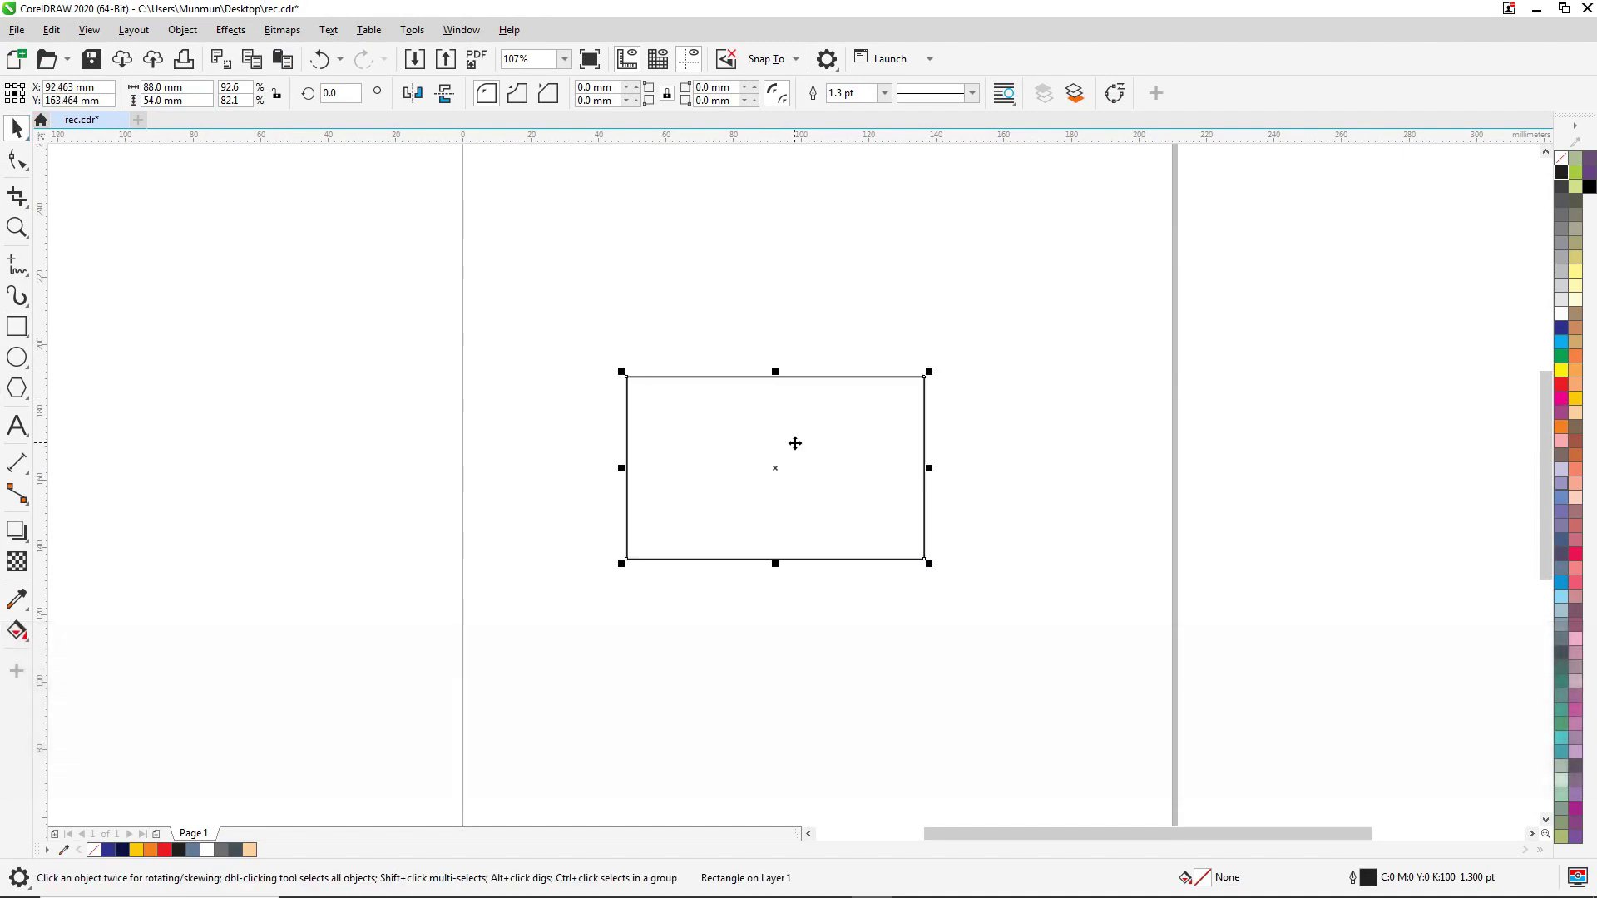
Paste a copy of the rectangle in place and narrow it from its left side to about 45 mm wide
scroll(795, 441, up, 2)
right_click(780, 434)
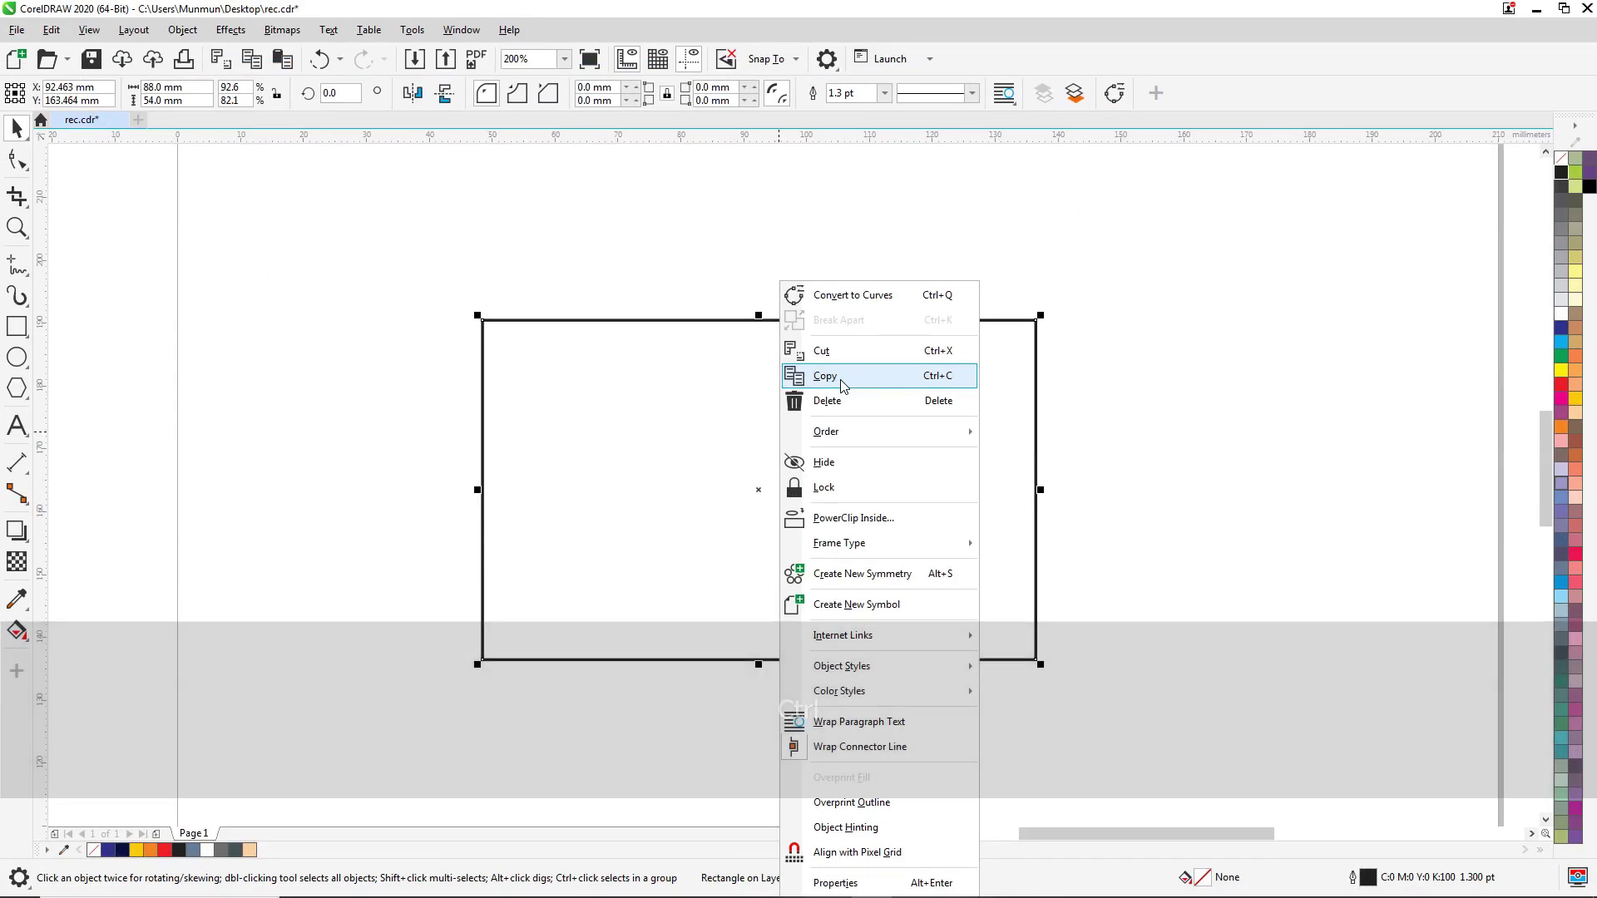
click(832, 382)
click(1106, 366)
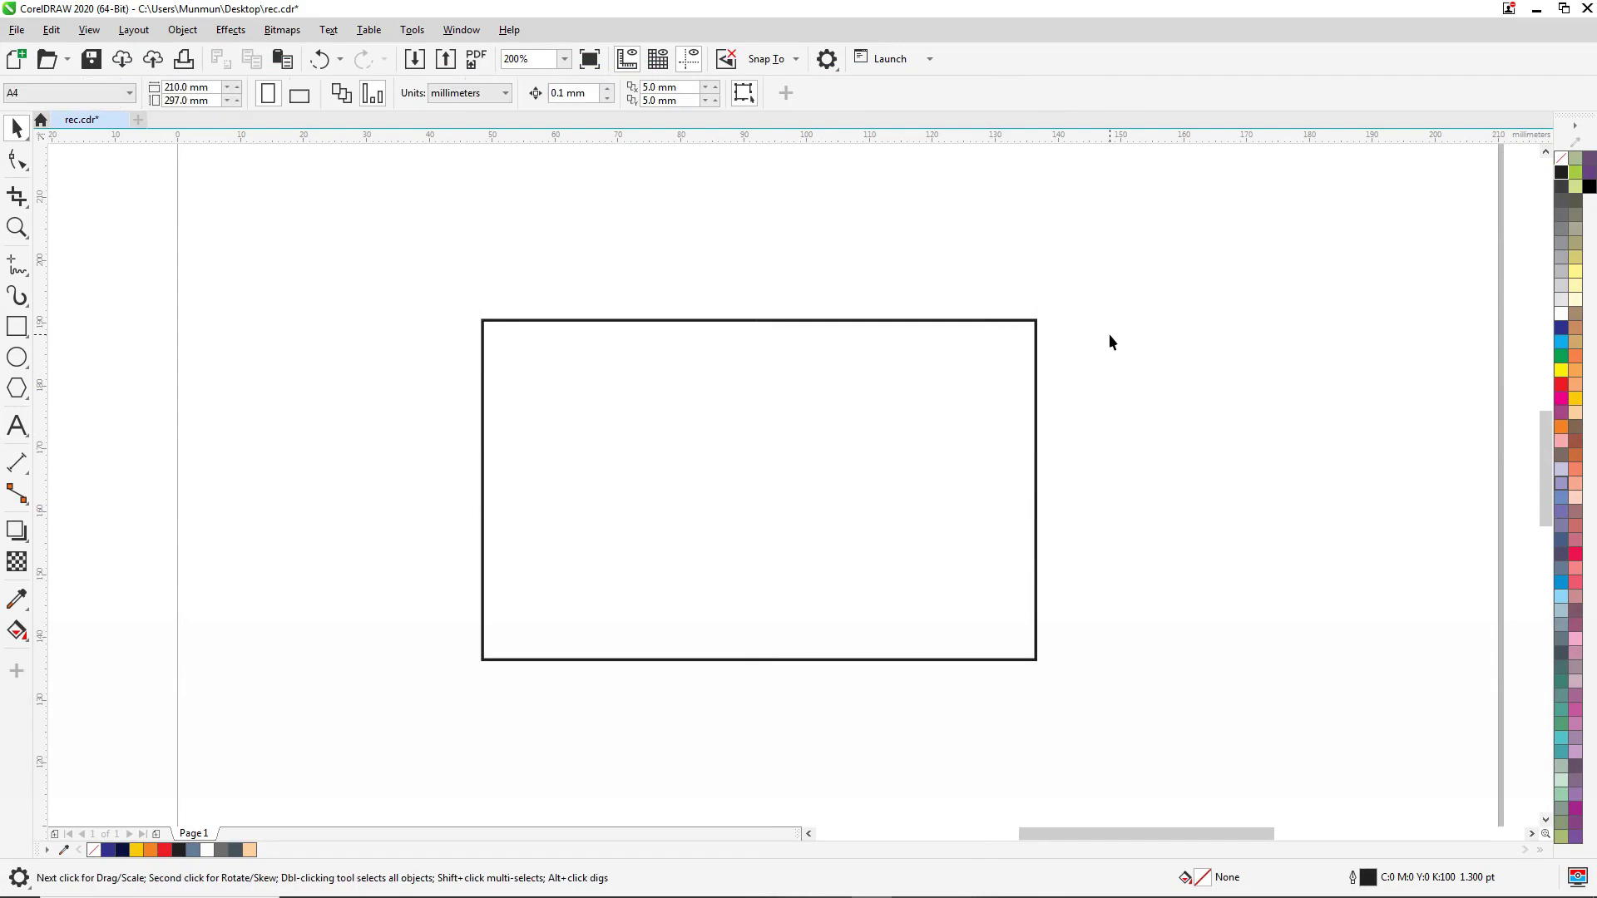
right_click(1109, 337)
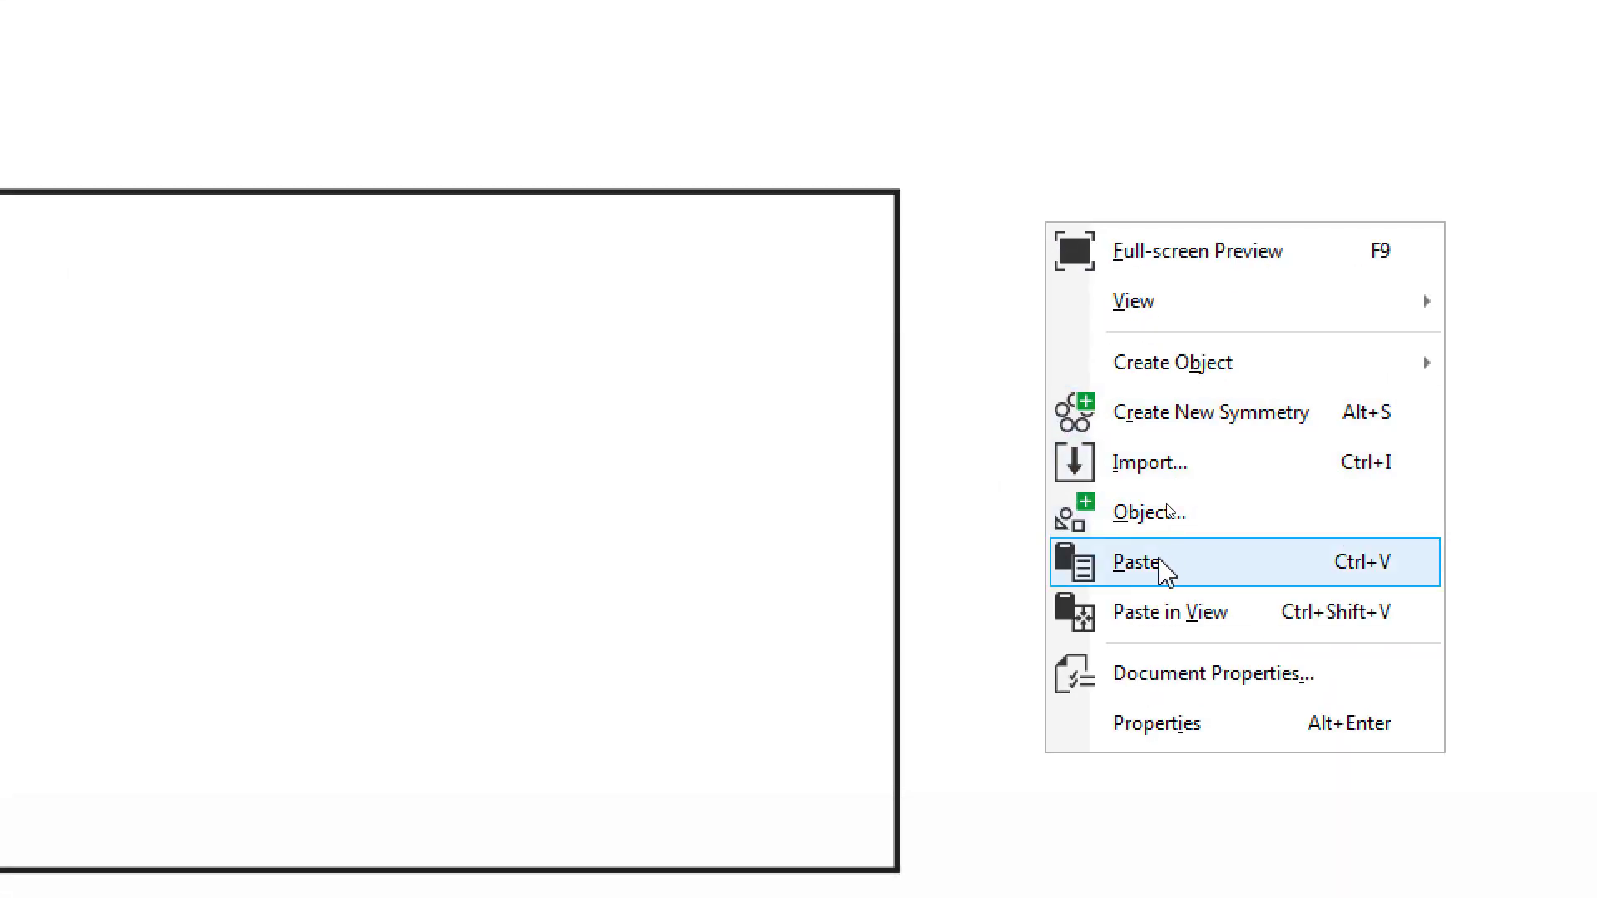
click(1163, 565)
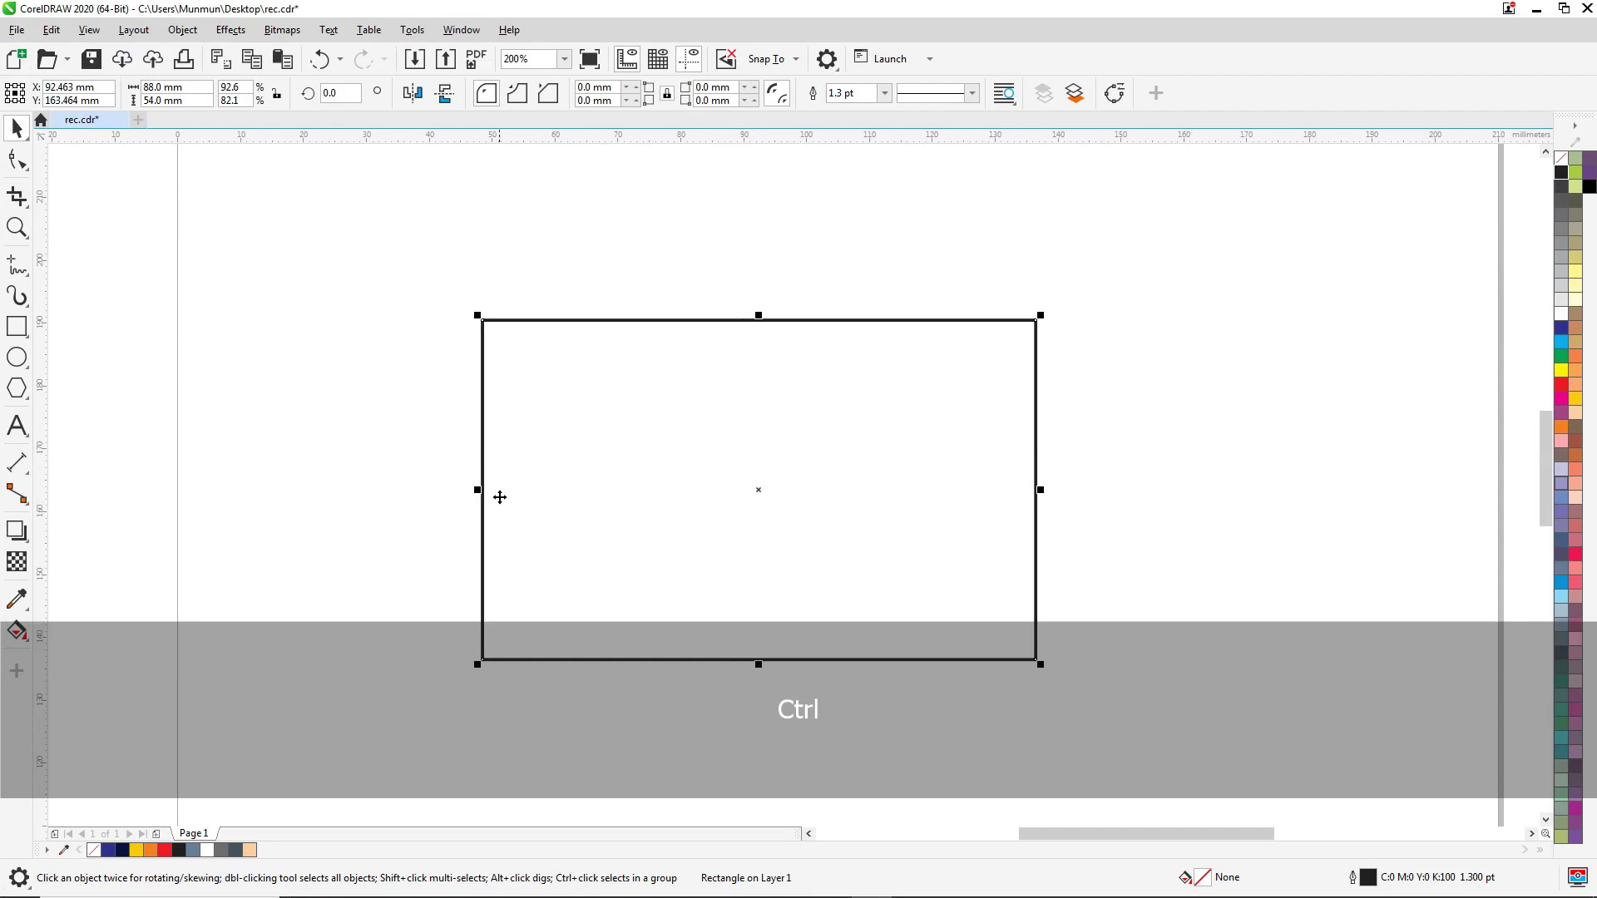
drag(477, 490, 747, 513)
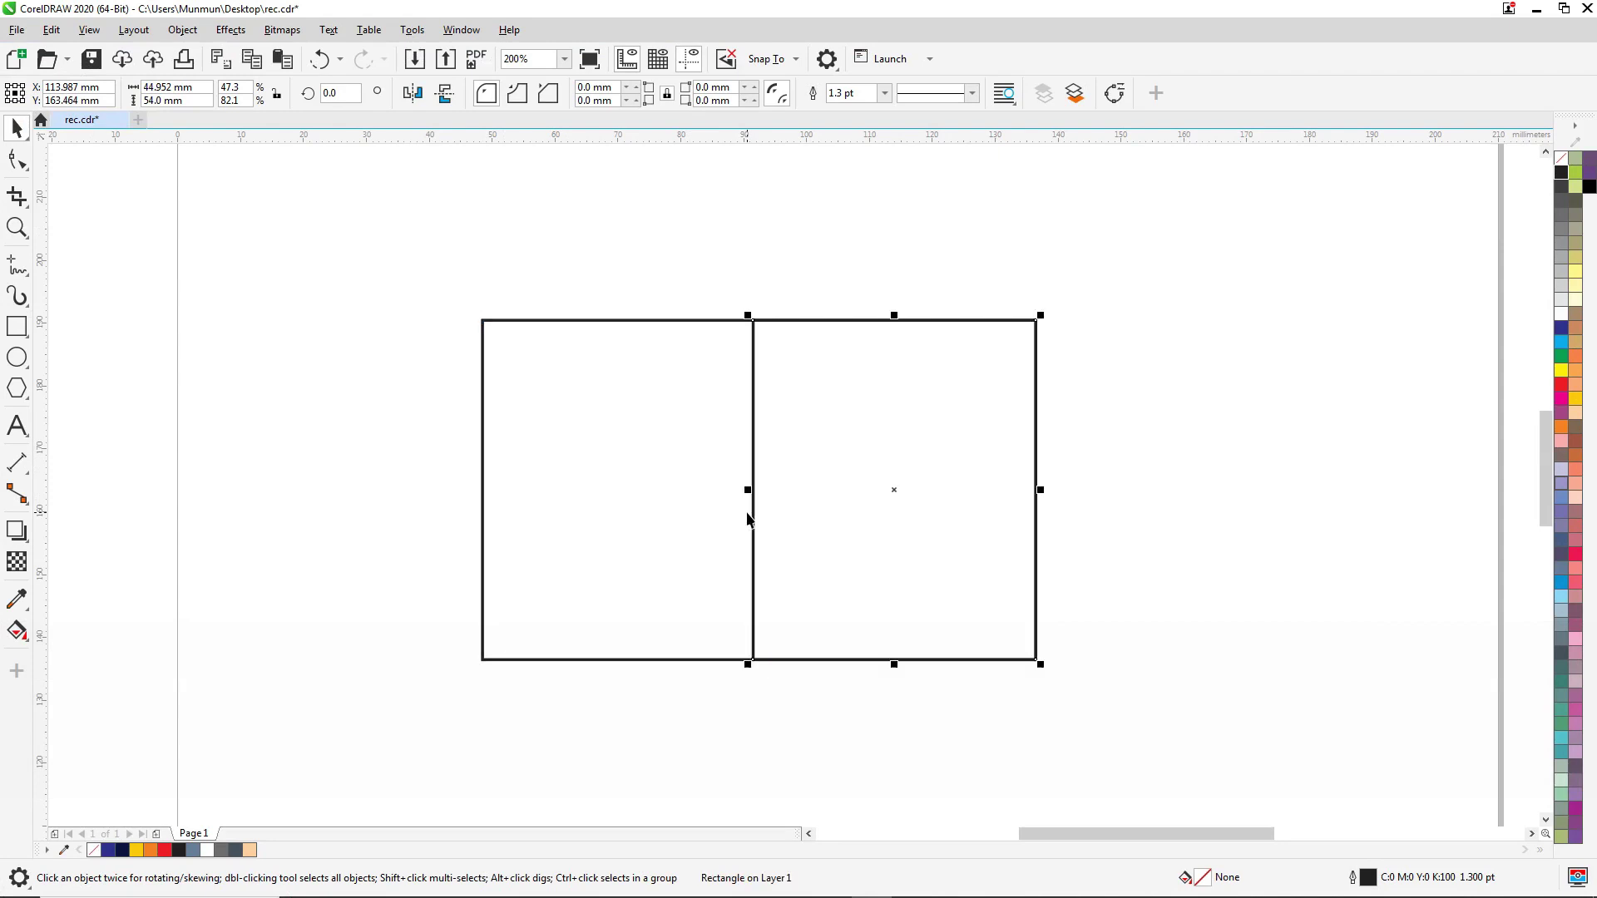
Convert the narrowed copy to curves and move its top-left node right along the top edge to slant the left side
right_click(826, 438)
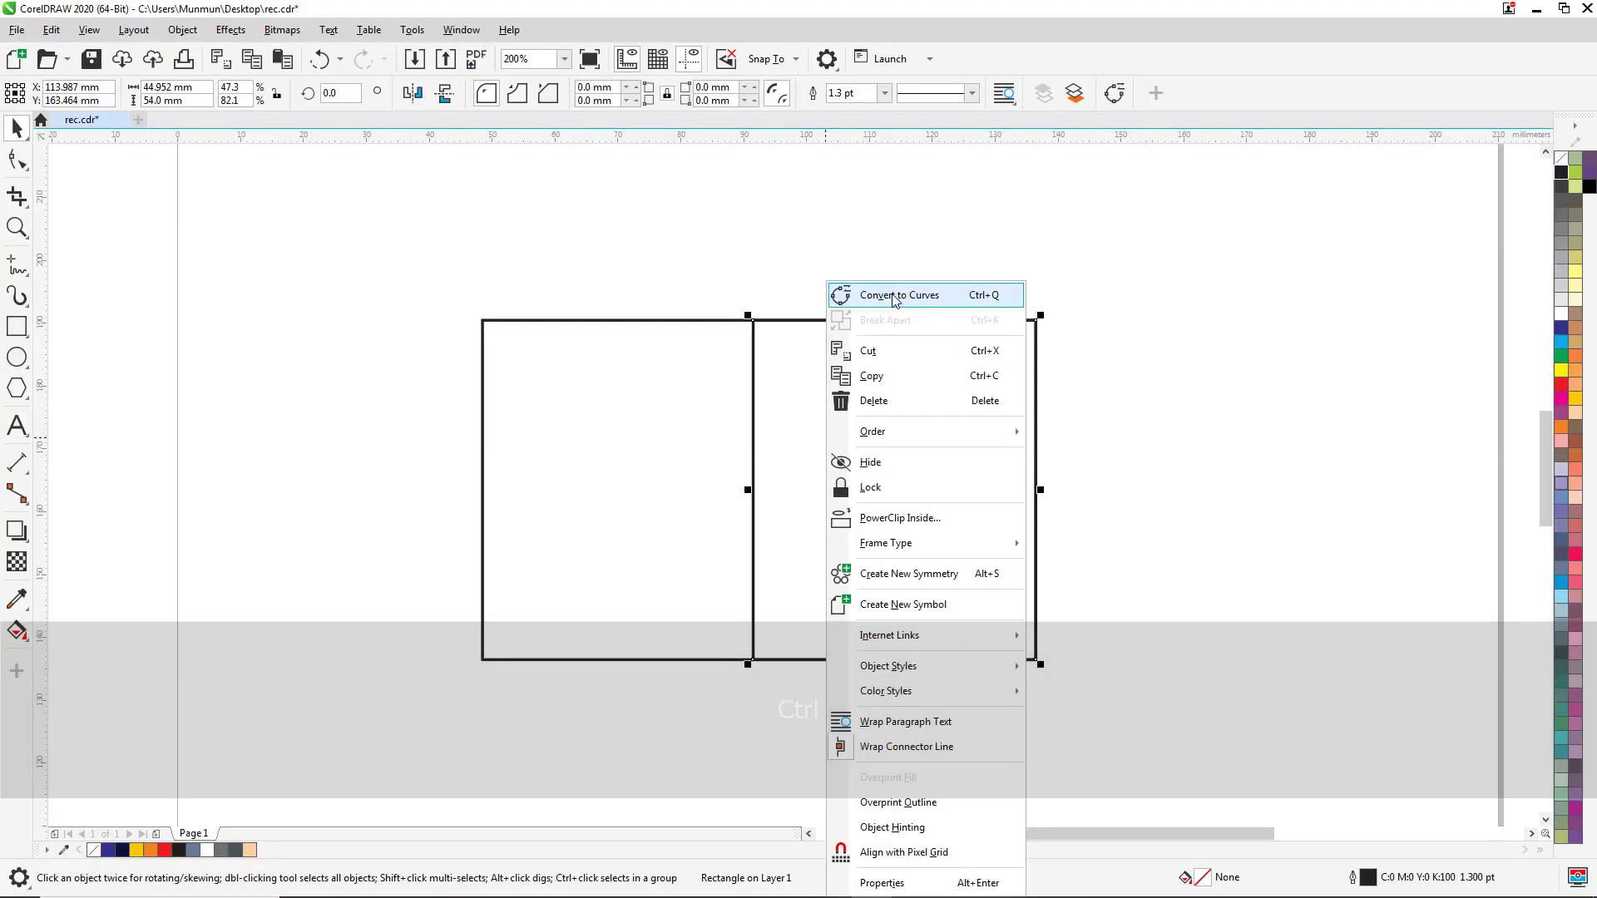
click(894, 297)
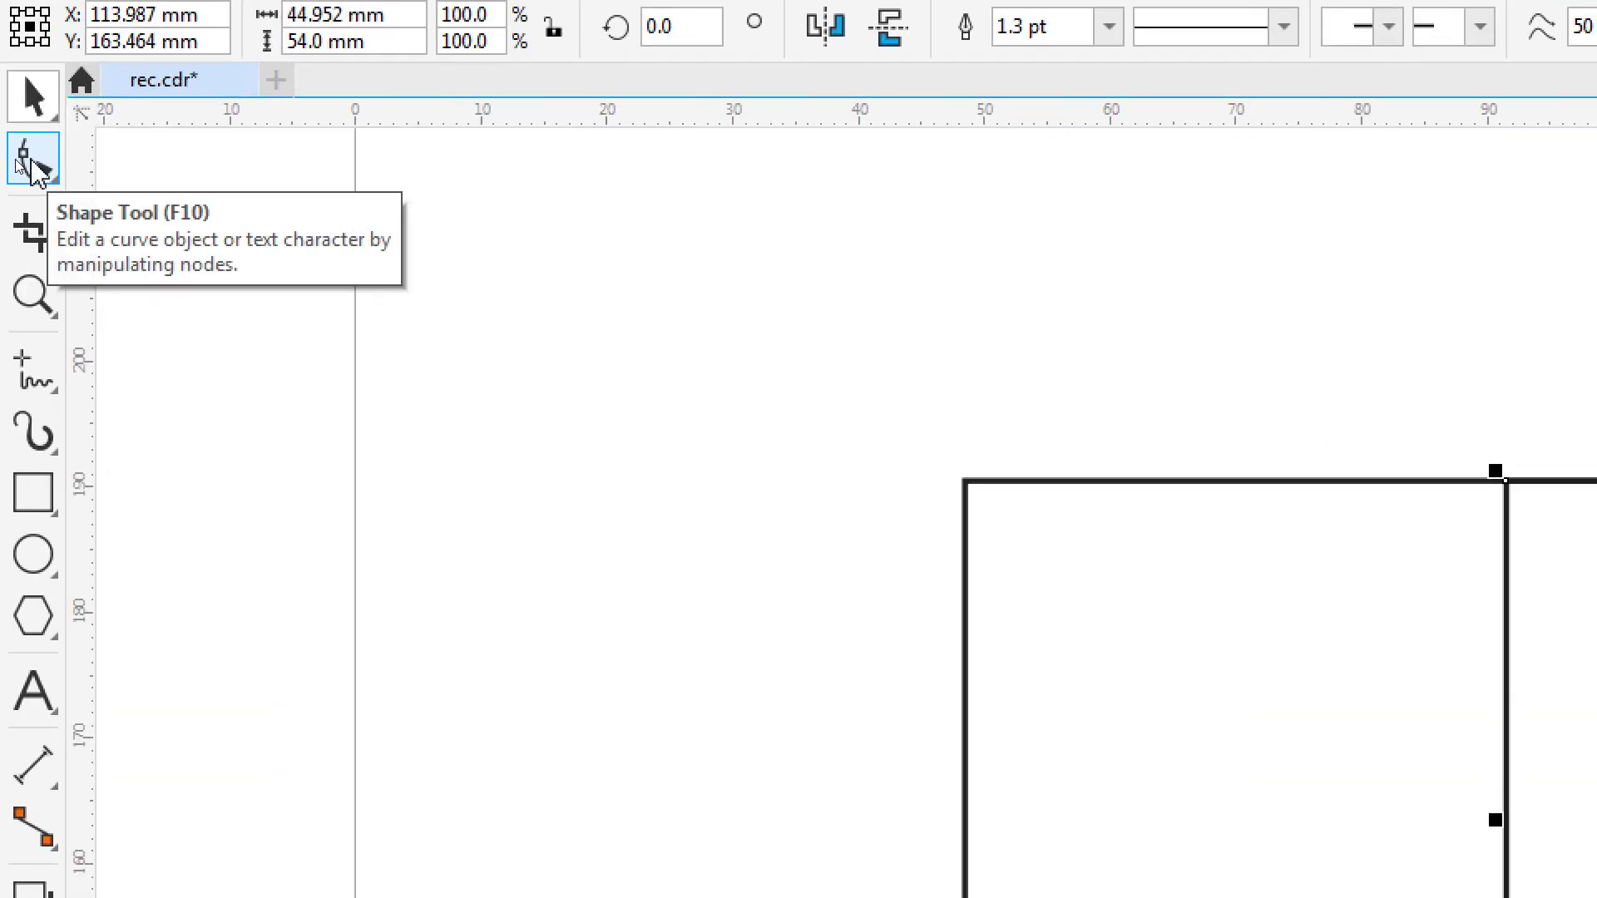
click(33, 162)
click(761, 321)
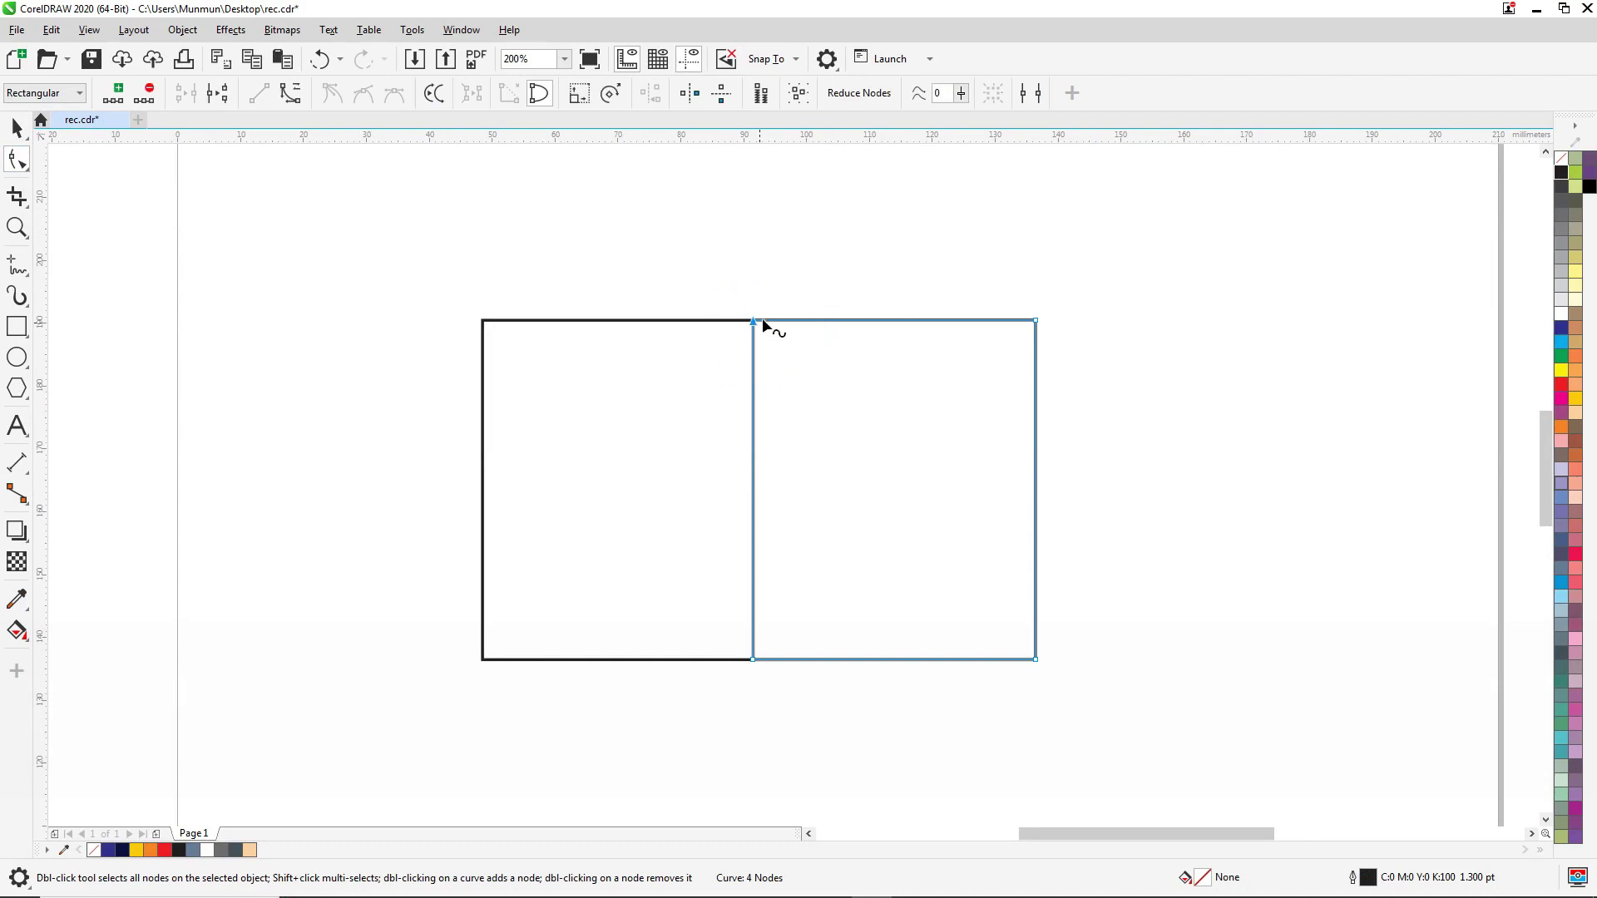
drag(753, 320, 980, 318)
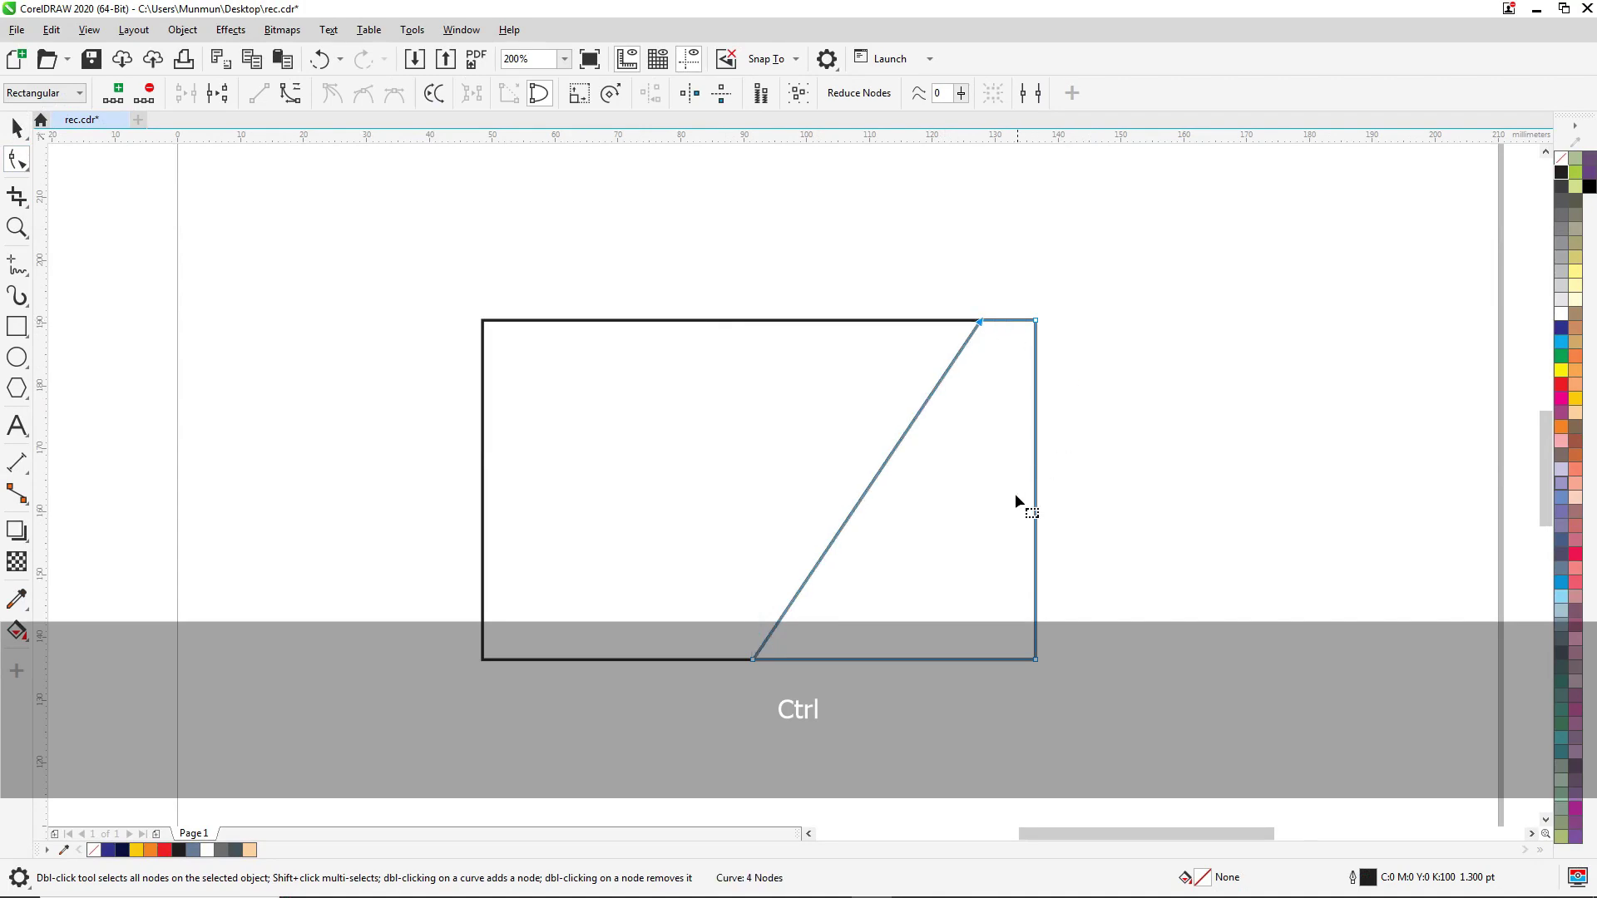
Convert the slanted side to a curve and adjust its handles so it bows toward the card's right edge
click(873, 481)
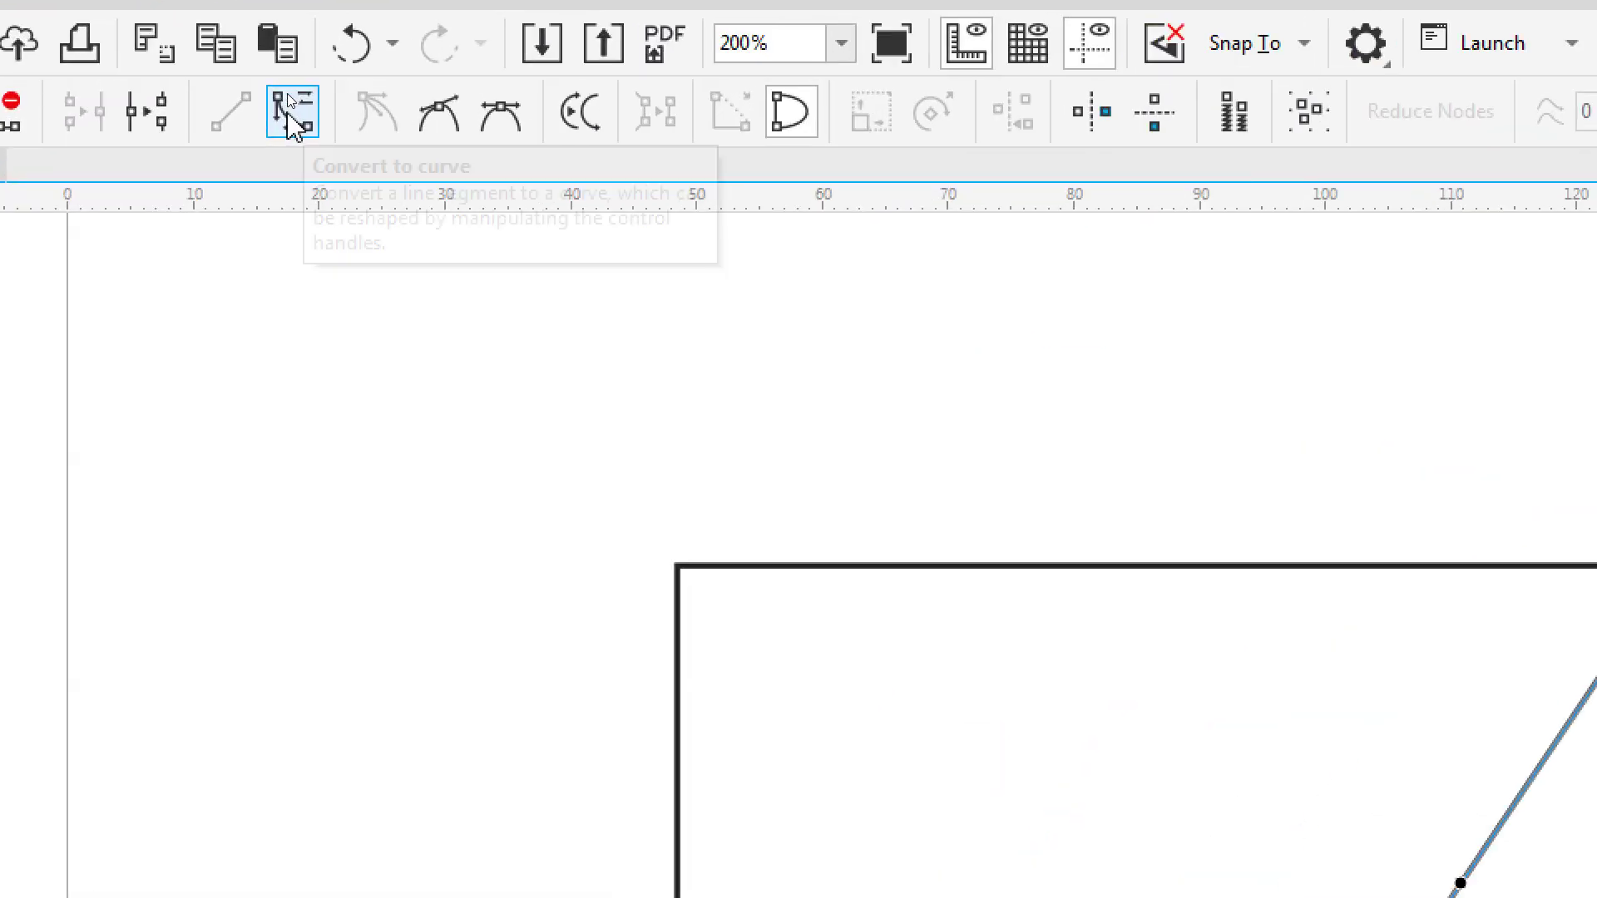
click(289, 112)
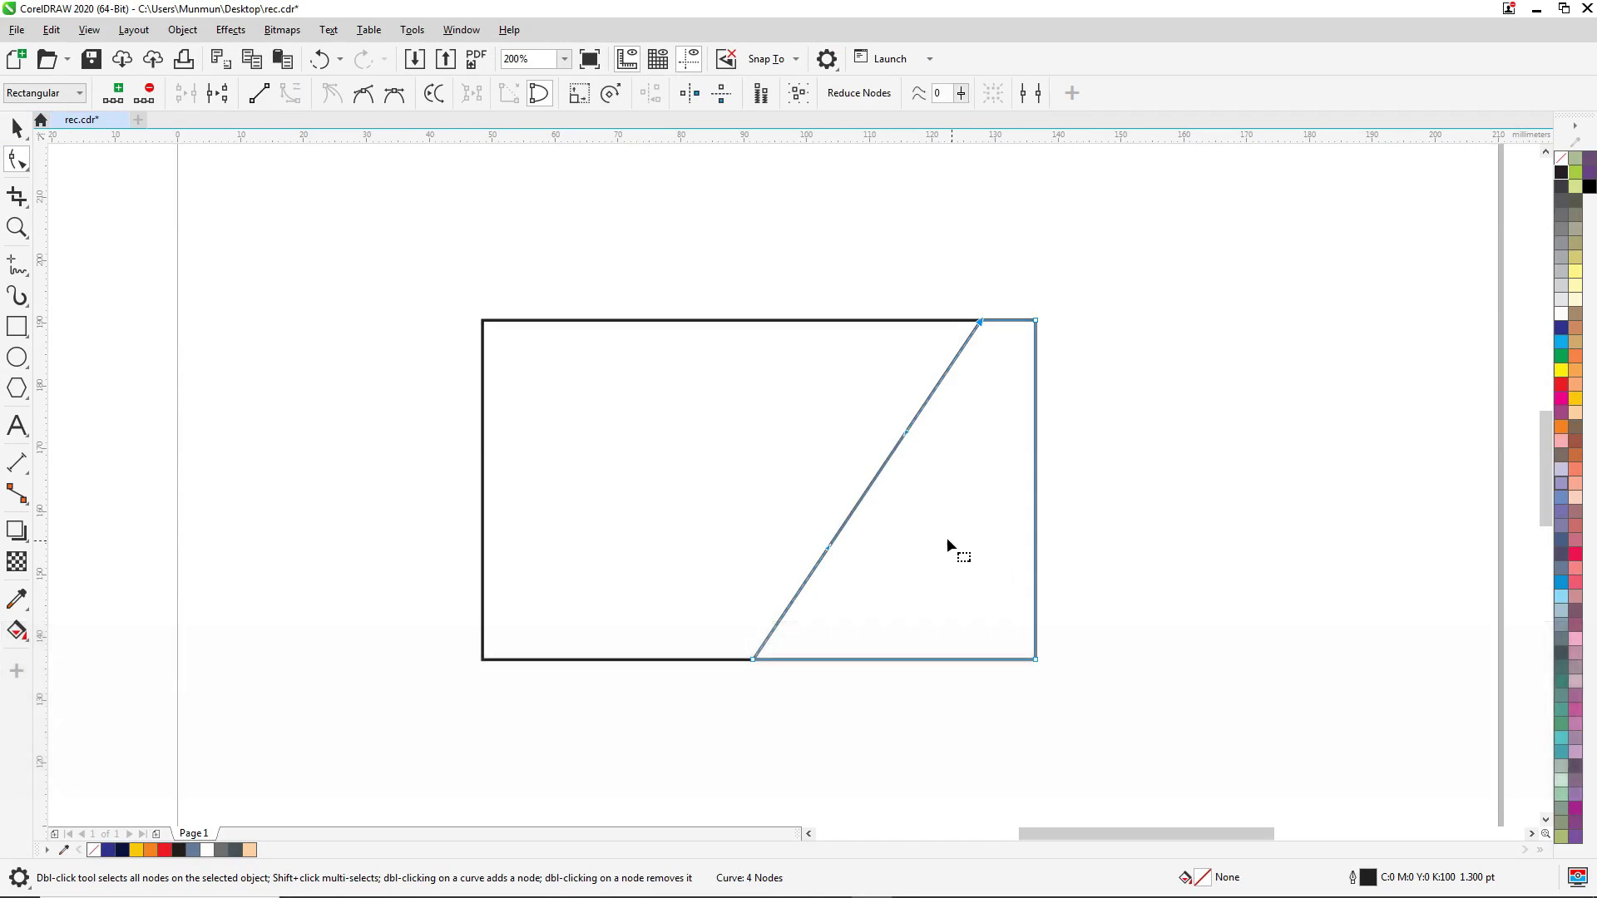
drag(872, 486, 1032, 480)
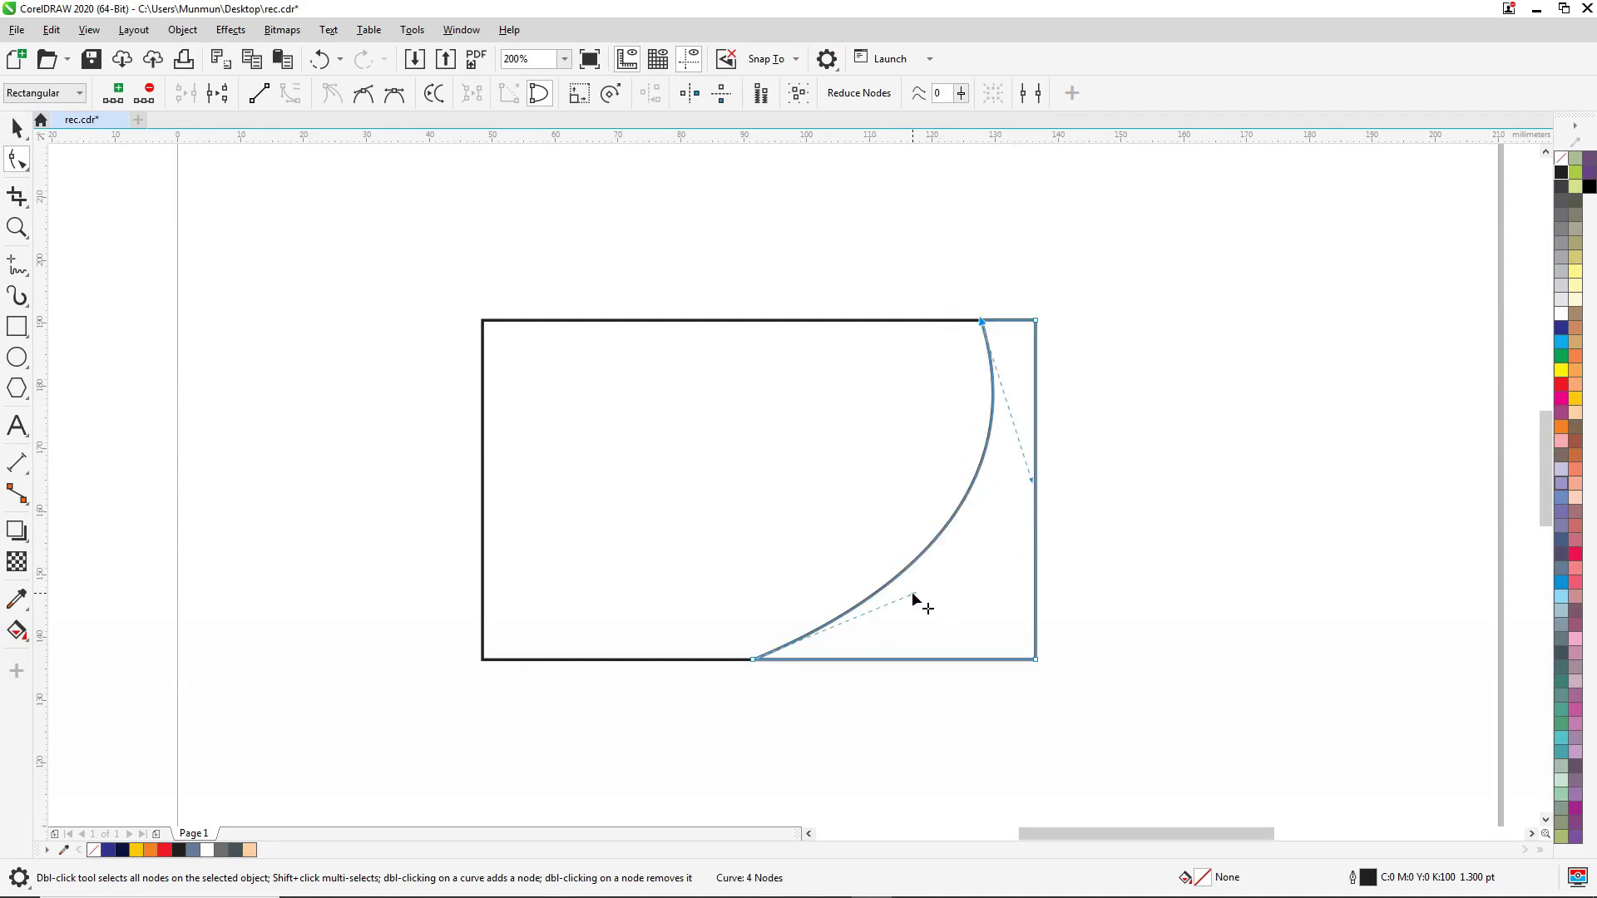
drag(917, 594, 946, 615)
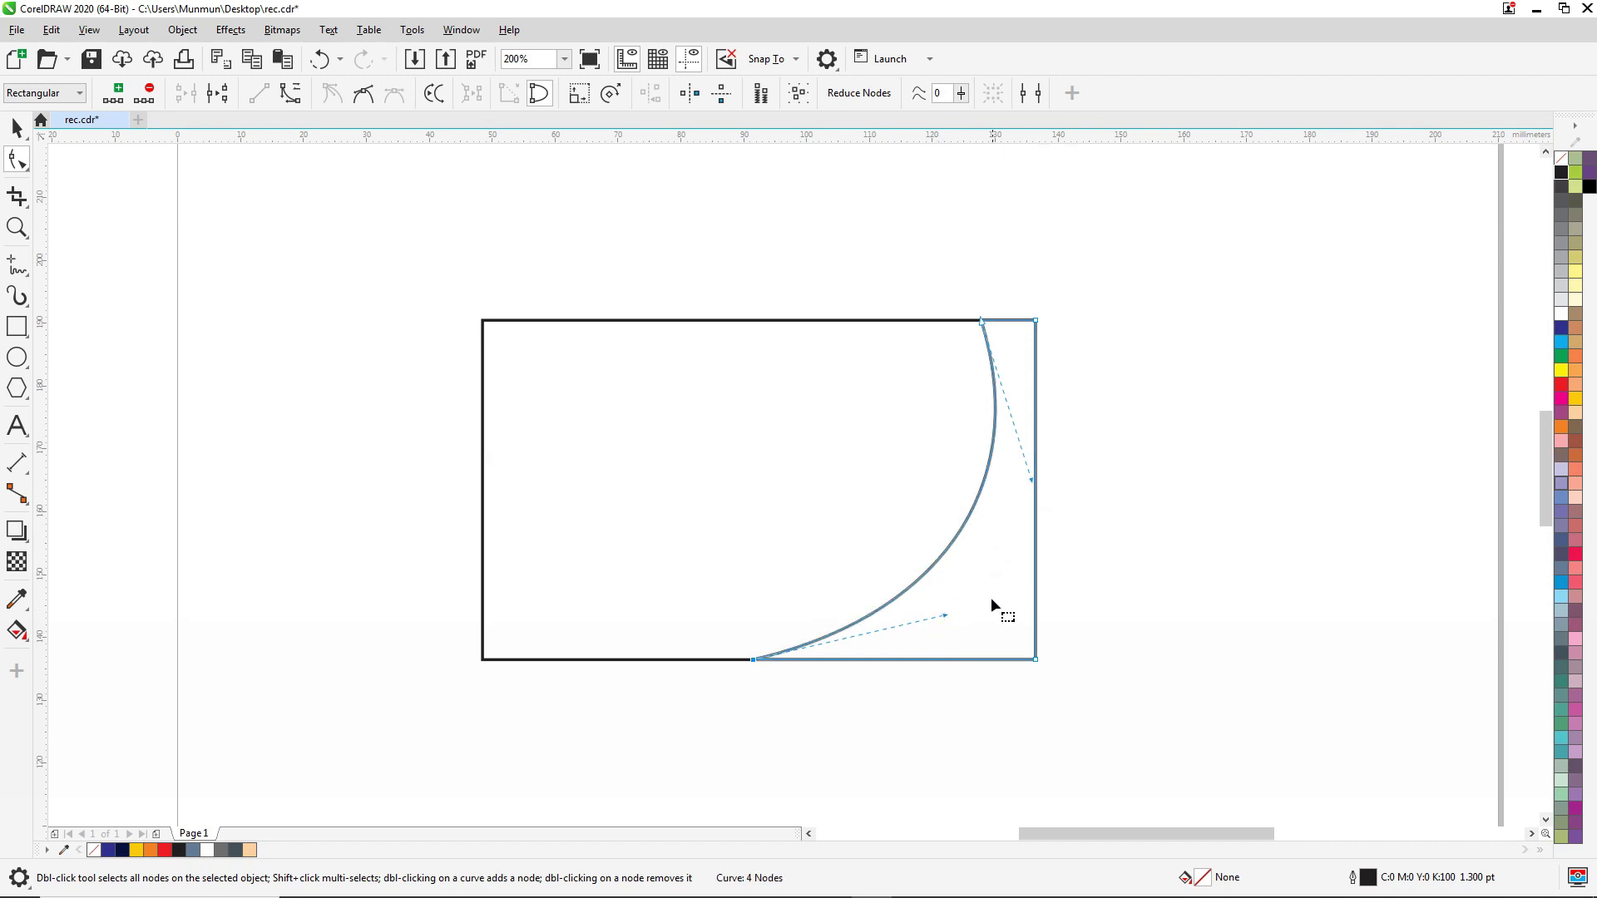
scroll(956, 616, up, 1)
mouse_move(928, 613)
mouse_down()
mouse_move(934, 627)
mouse_move(923, 613)
mouse_up()
scroll(1021, 433, down, 1)
scroll(1004, 501, up, 1)
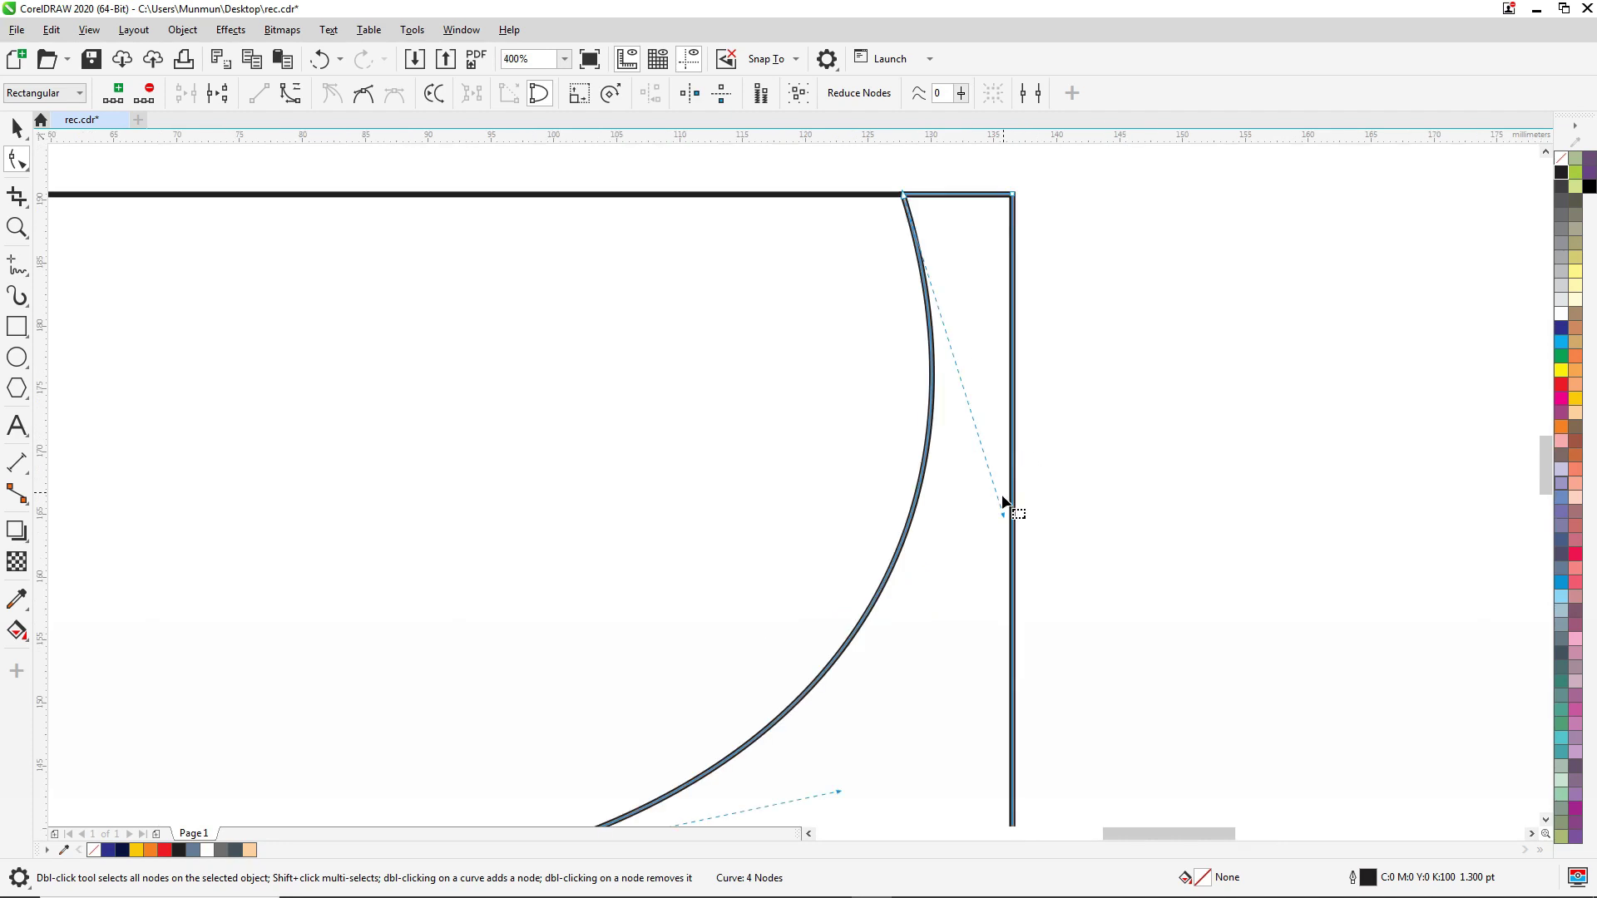
drag(1004, 517, 1031, 504)
scroll(892, 441, down, 1)
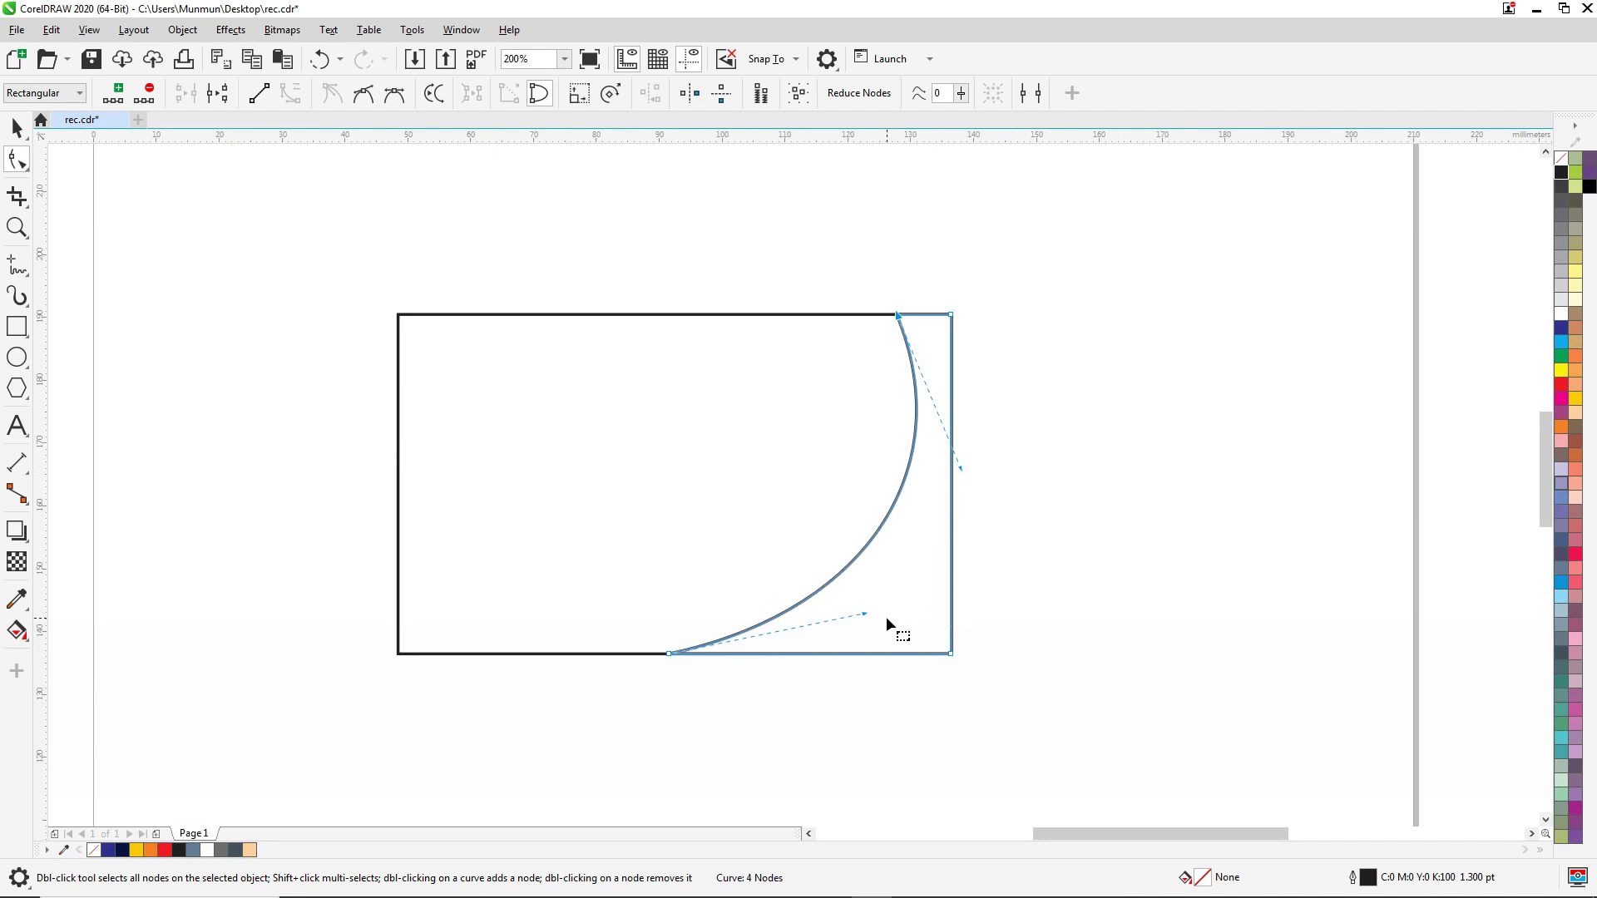
Fill the curved shape with blue (C100 M100 Y0 K0) and remove its outline
click(17, 128)
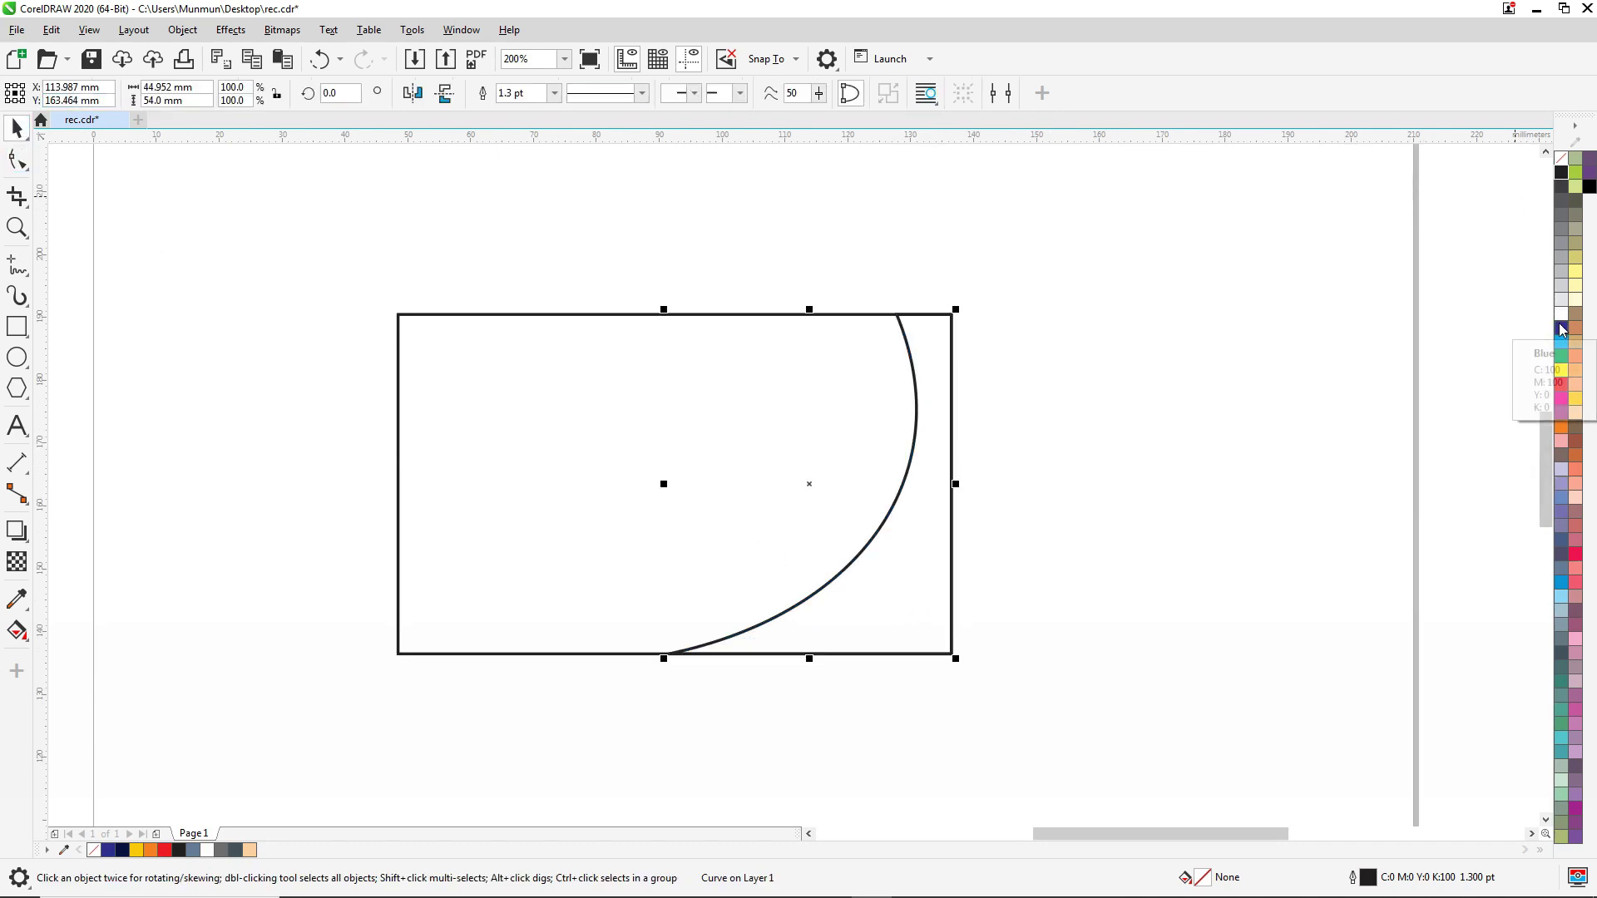
click(1560, 328)
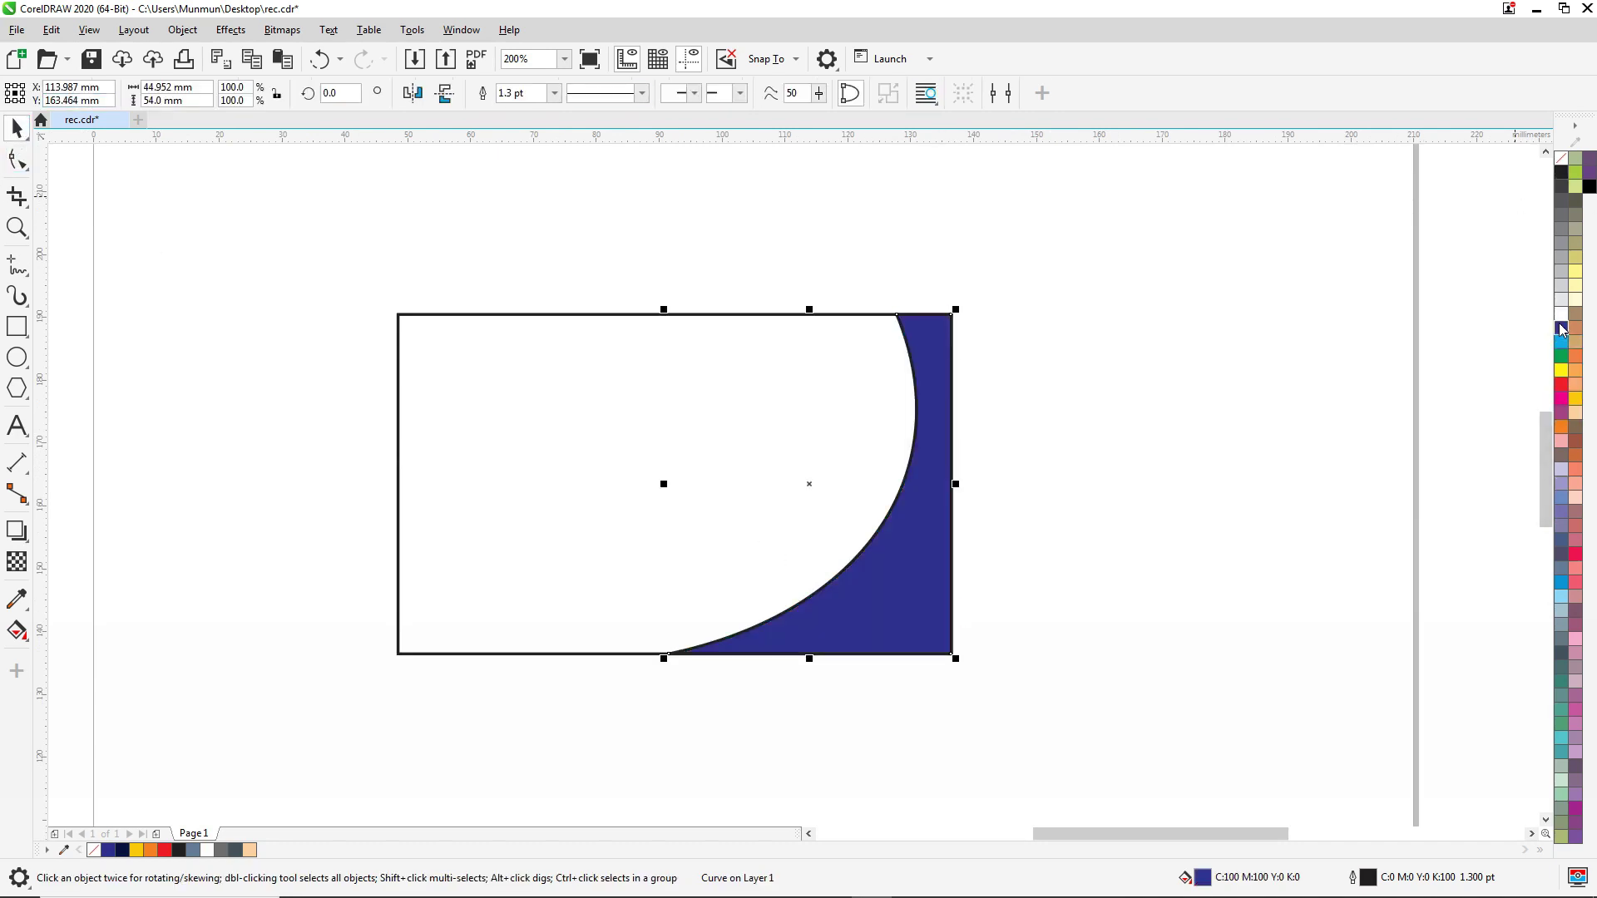
right_click(1561, 159)
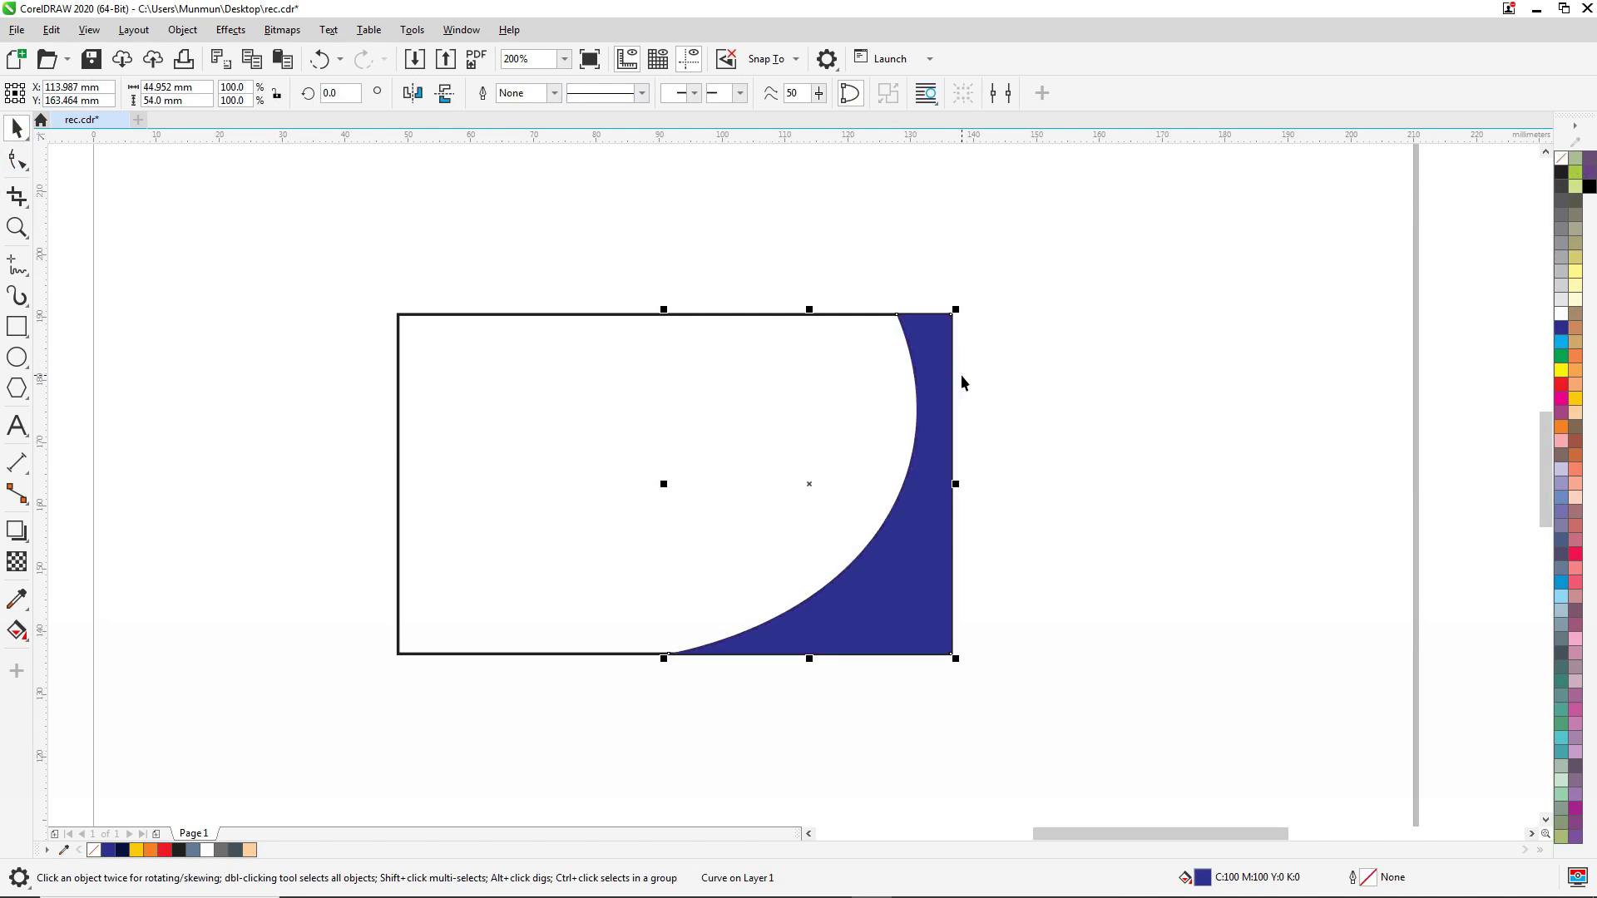
Refine the blue shape's curve with both handles and shift its top-left node slightly left
click(20, 165)
drag(816, 247, 907, 341)
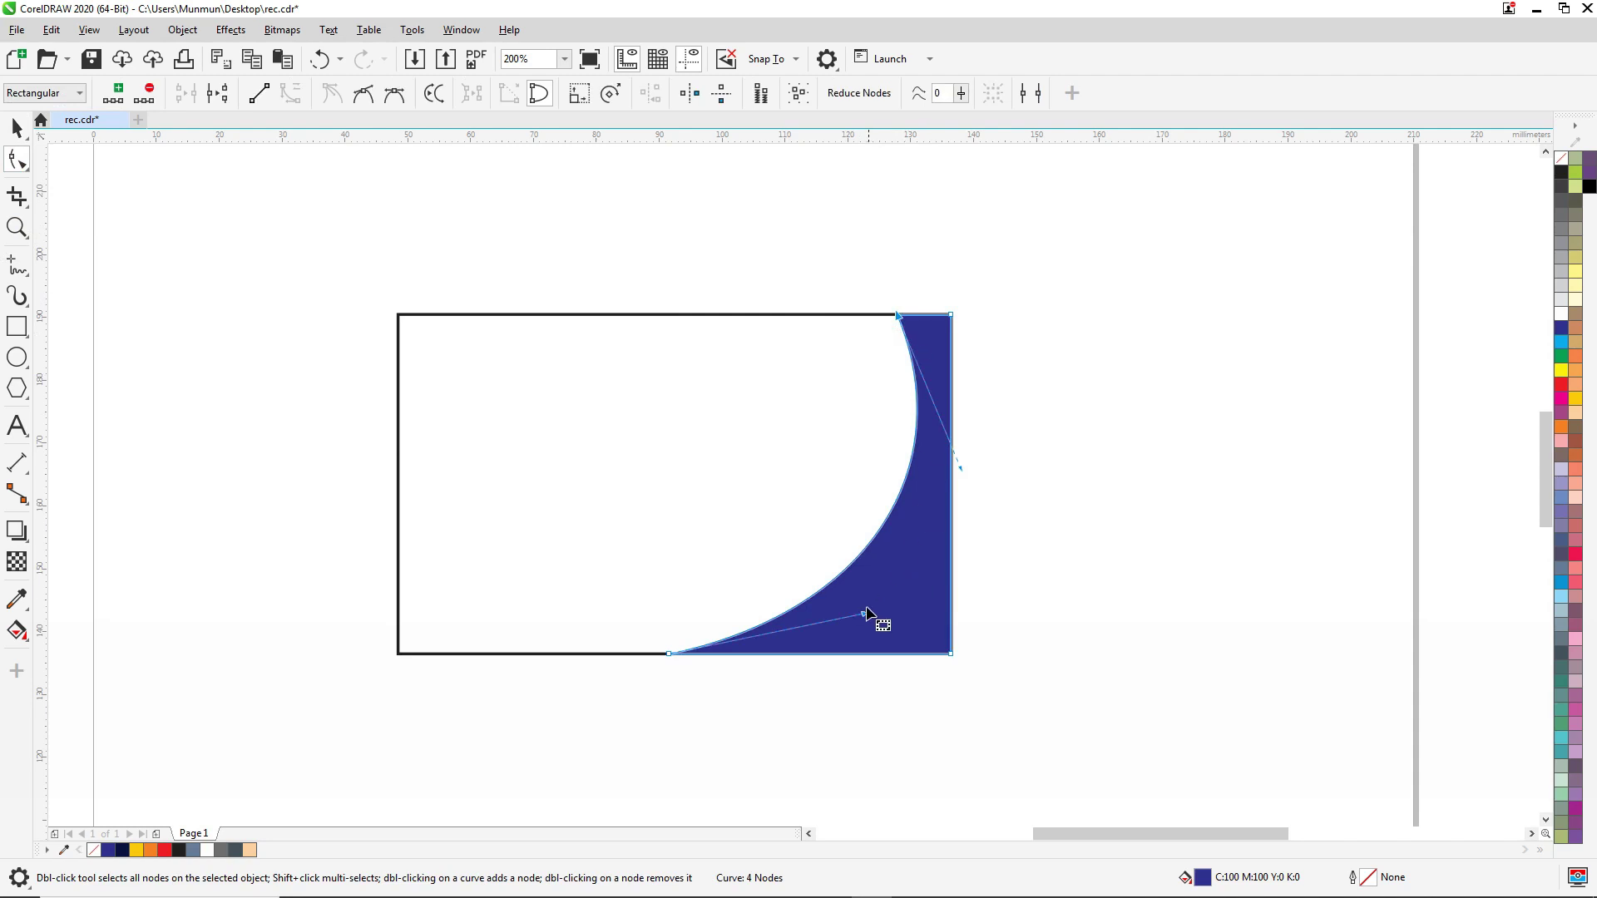
drag(862, 616, 874, 617)
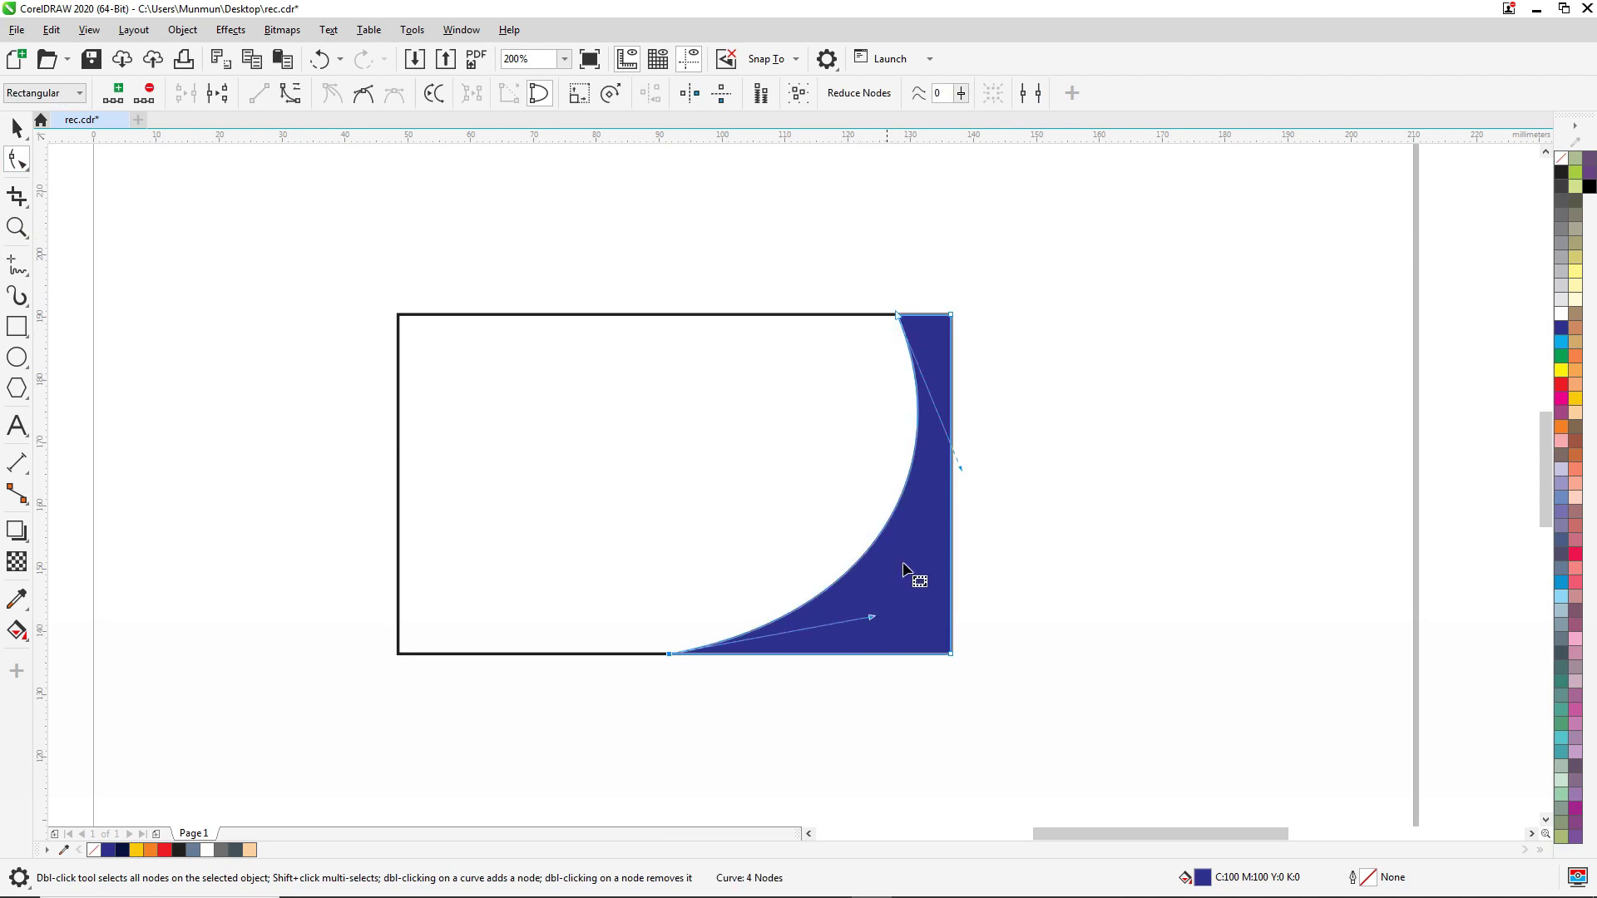
drag(961, 474, 969, 449)
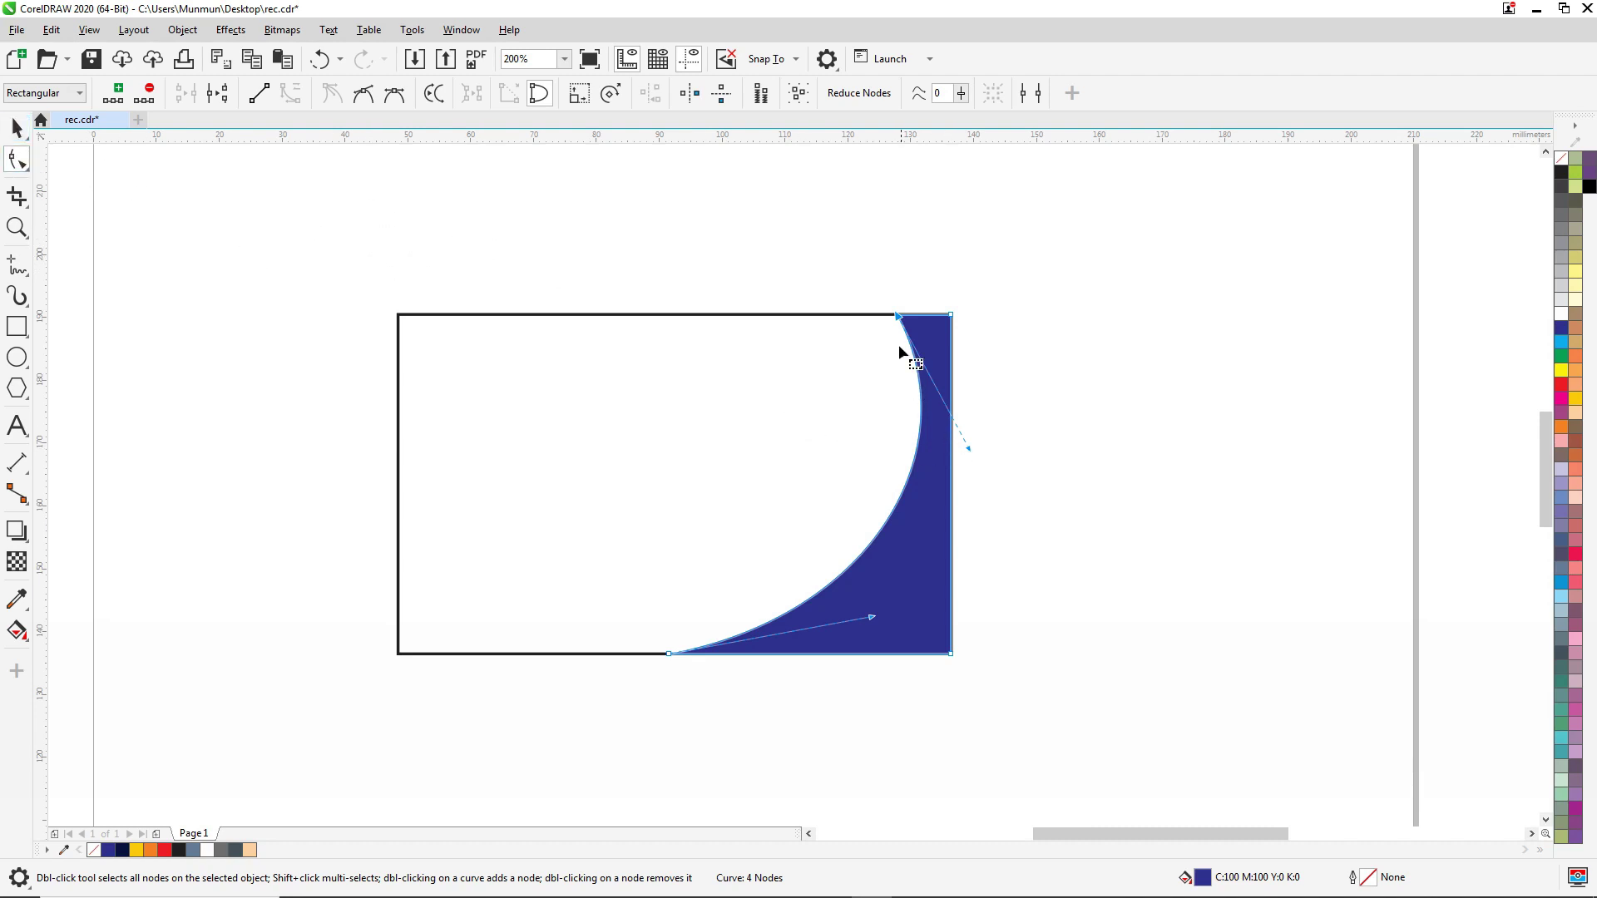
scroll(896, 316, up, 2)
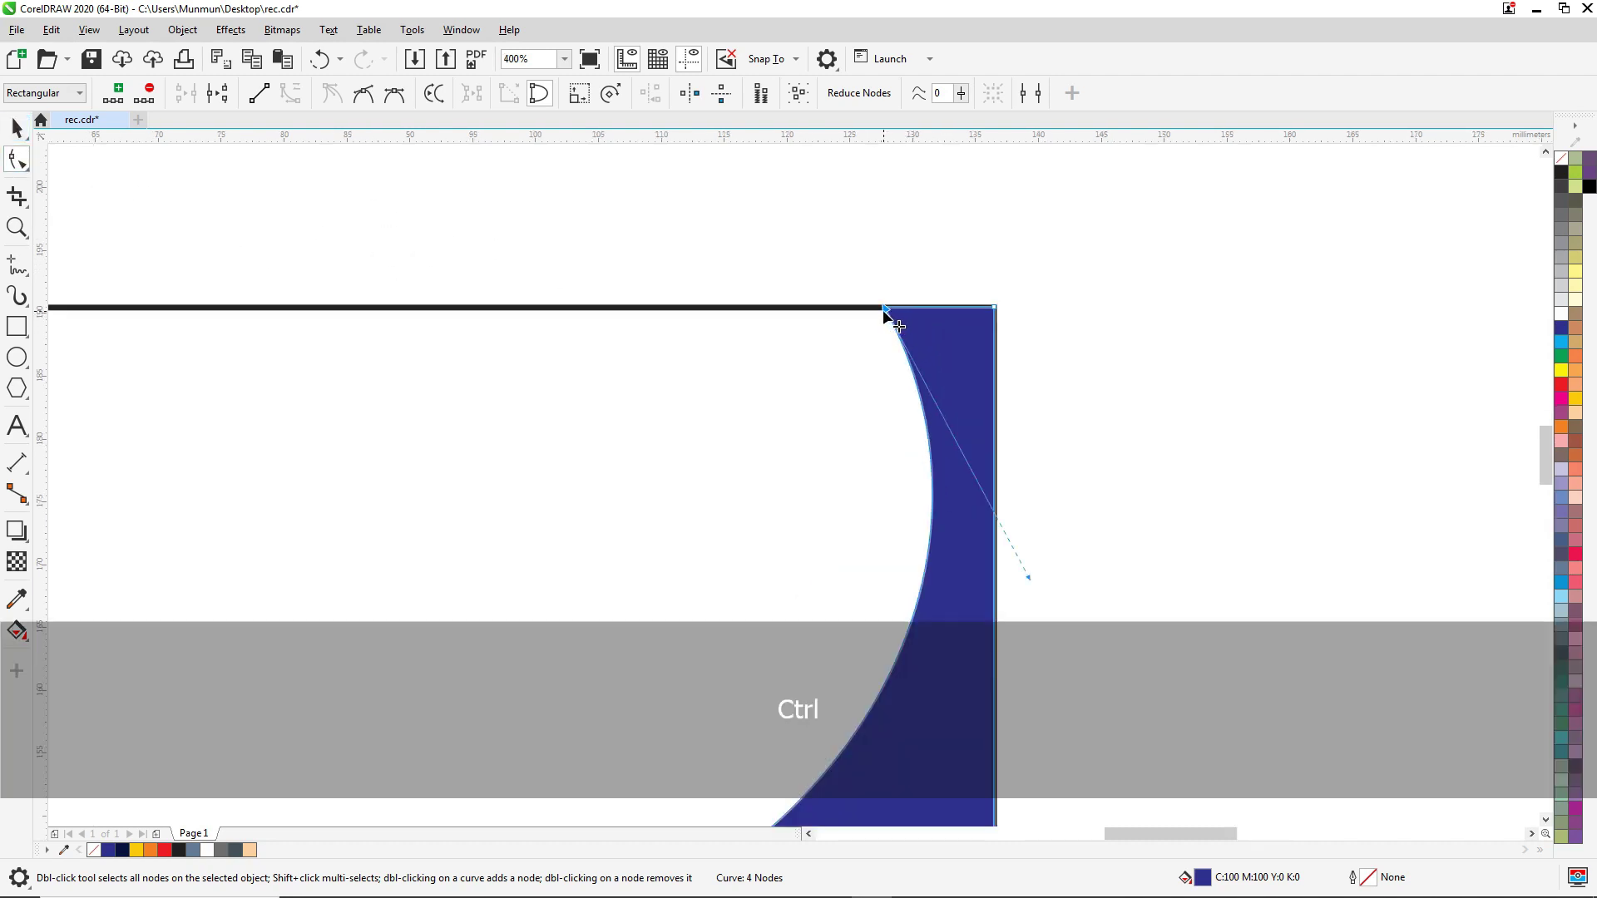
mouse_move(897, 324)
mouse_down()
mouse_move(869, 310)
mouse_move(882, 320)
mouse_up()
scroll(865, 330, down, 2)
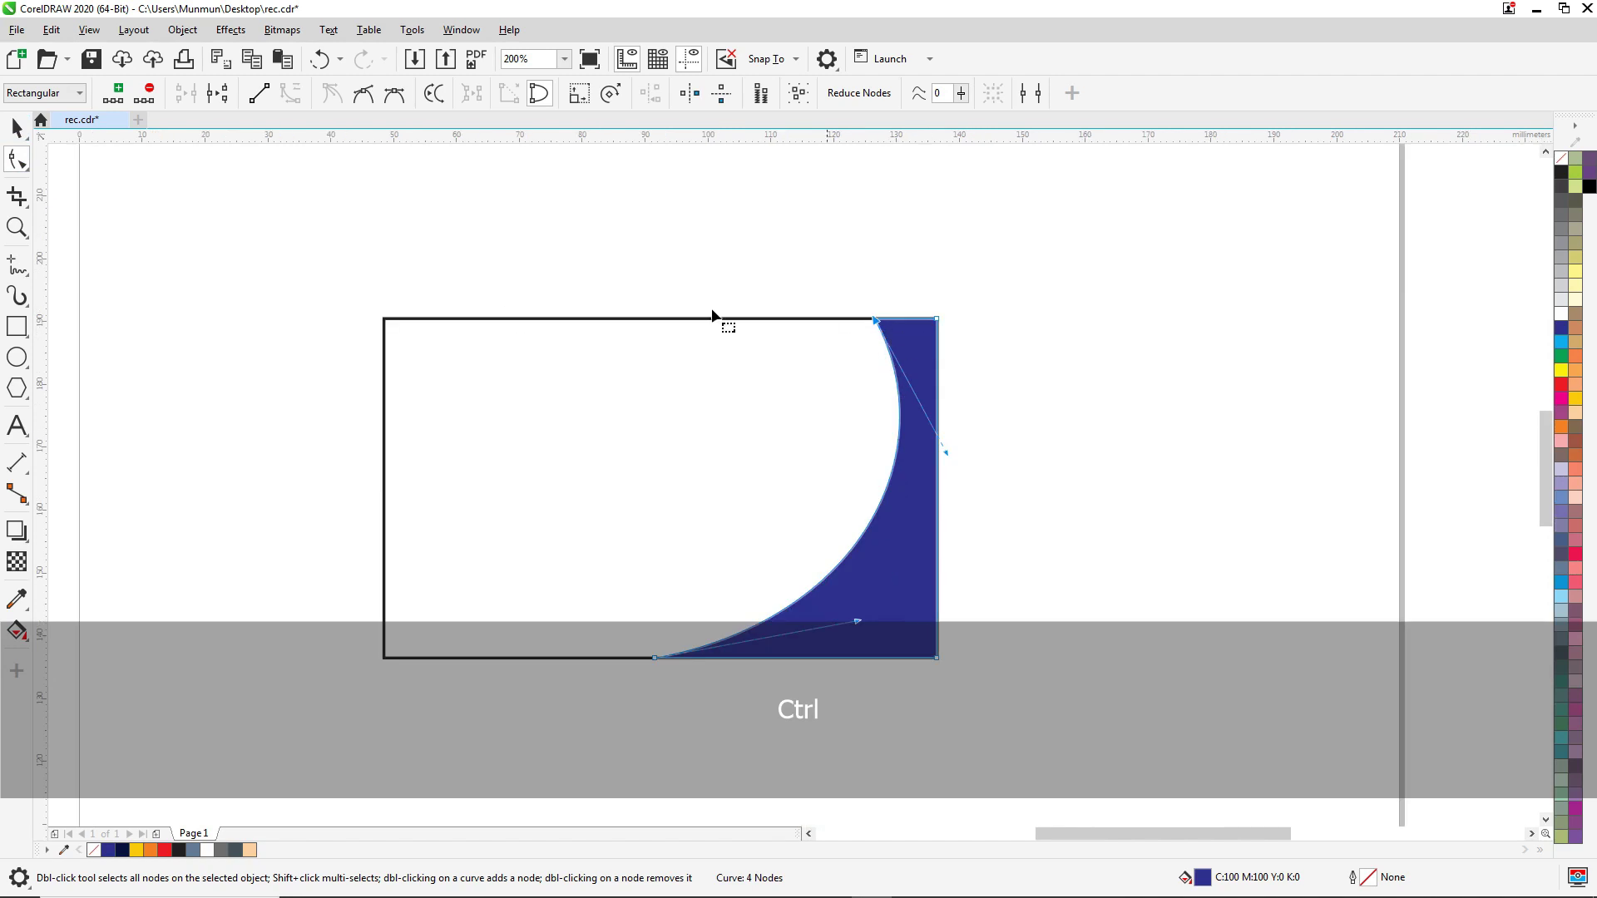
Change the curved shape's uniform fill to a dark navy, C100 M95 Y10 K42
click(17, 127)
scroll(855, 381, down, 2)
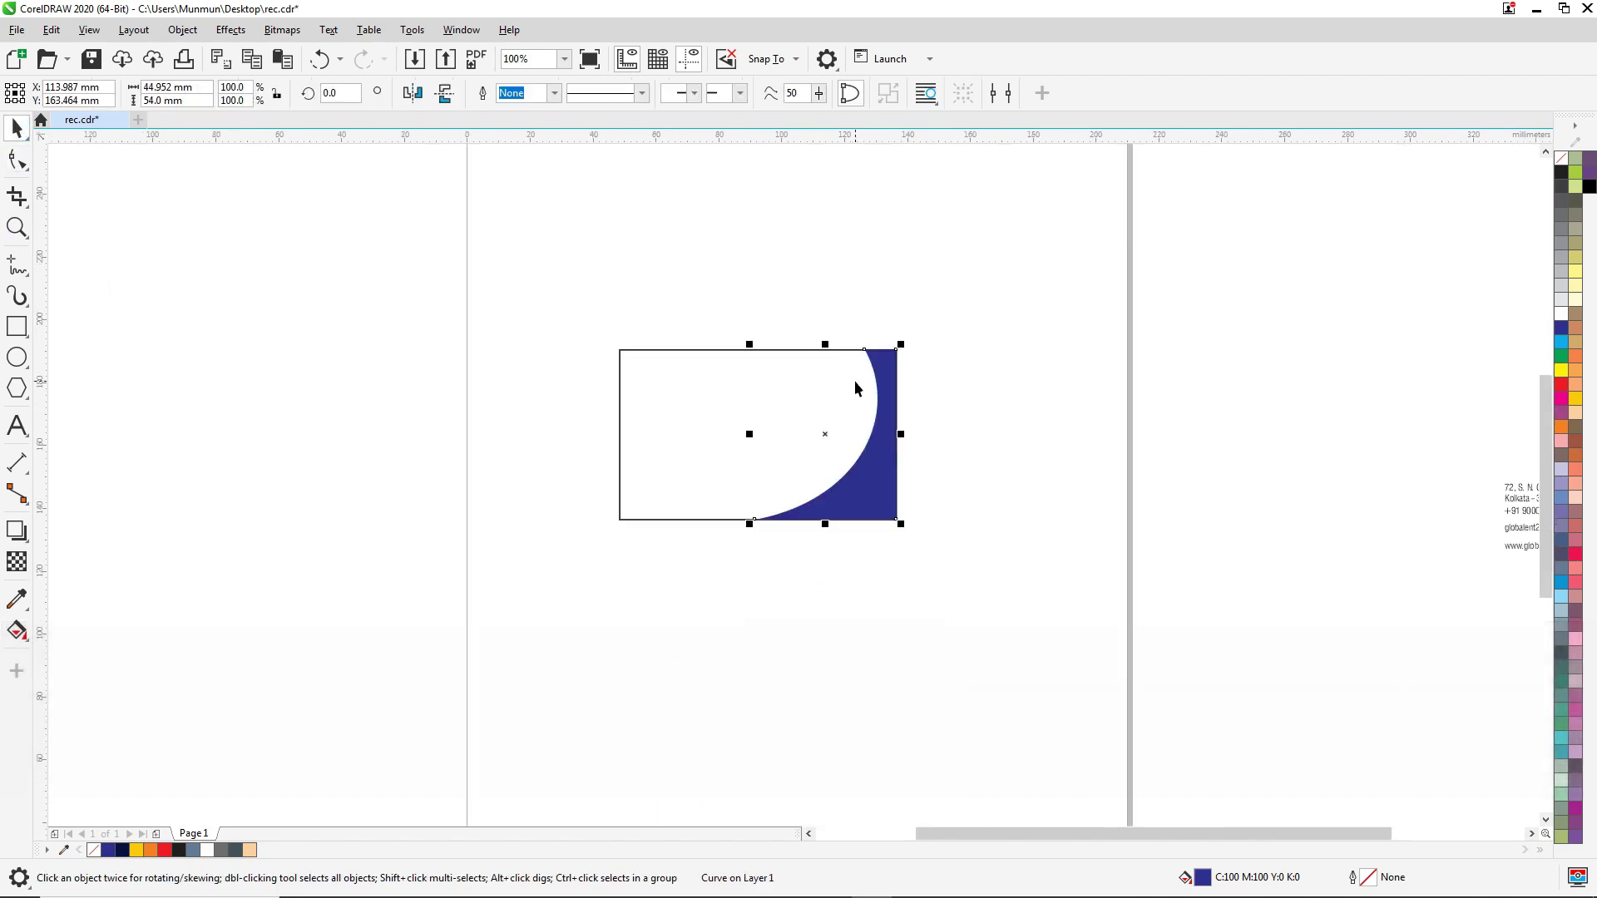
drag(980, 288, 685, 609)
key(shift+F11)
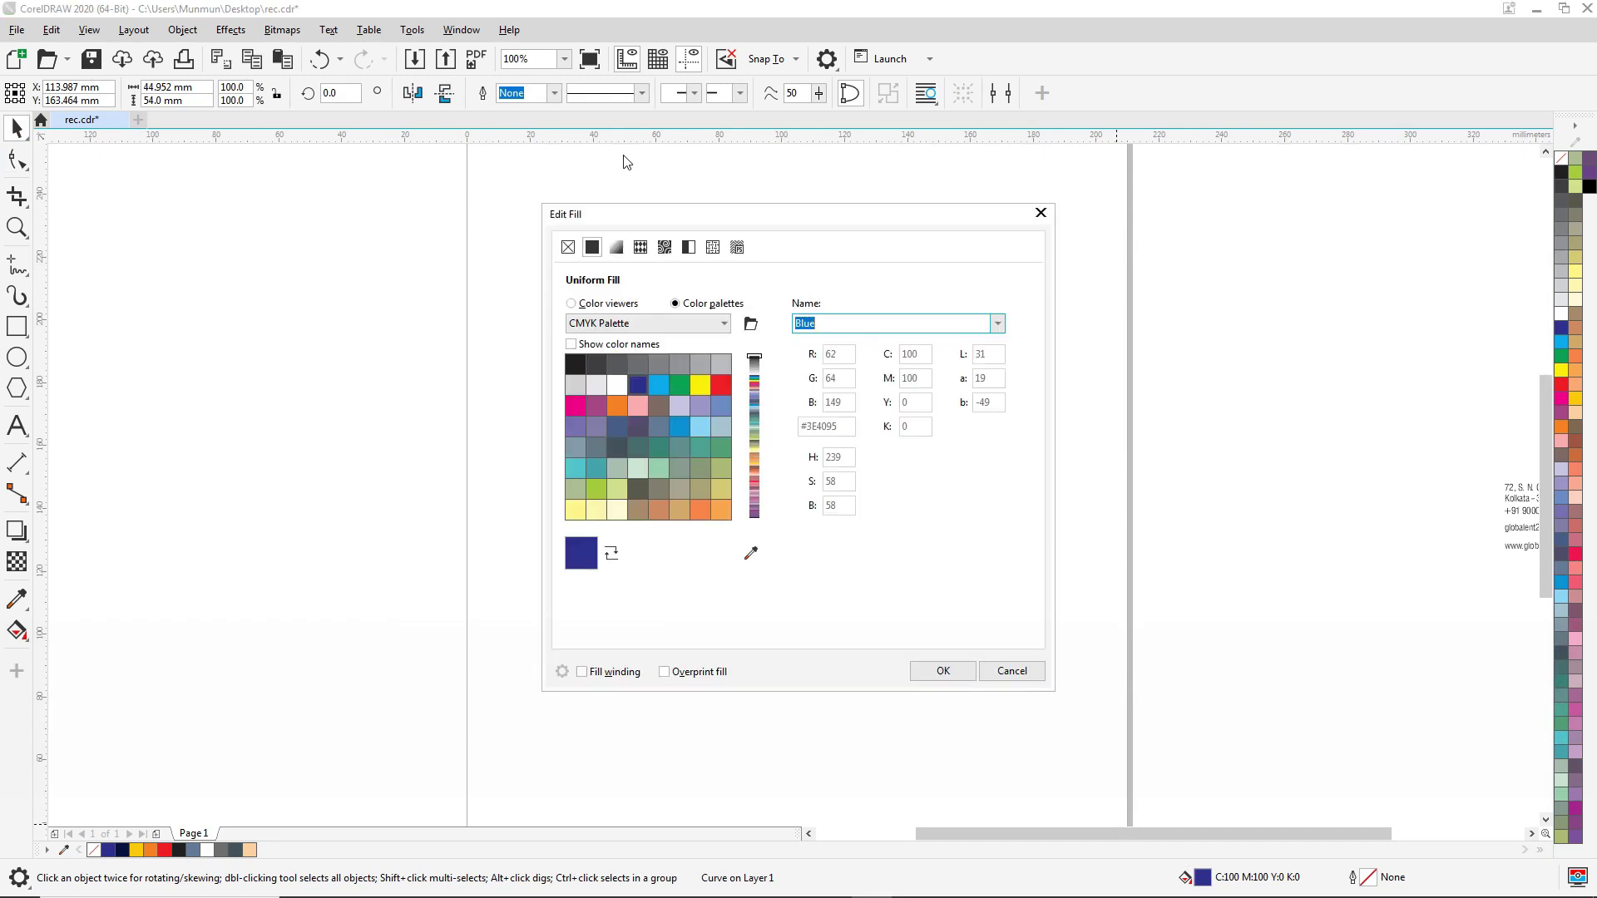
drag(716, 211, 698, 253)
click(587, 348)
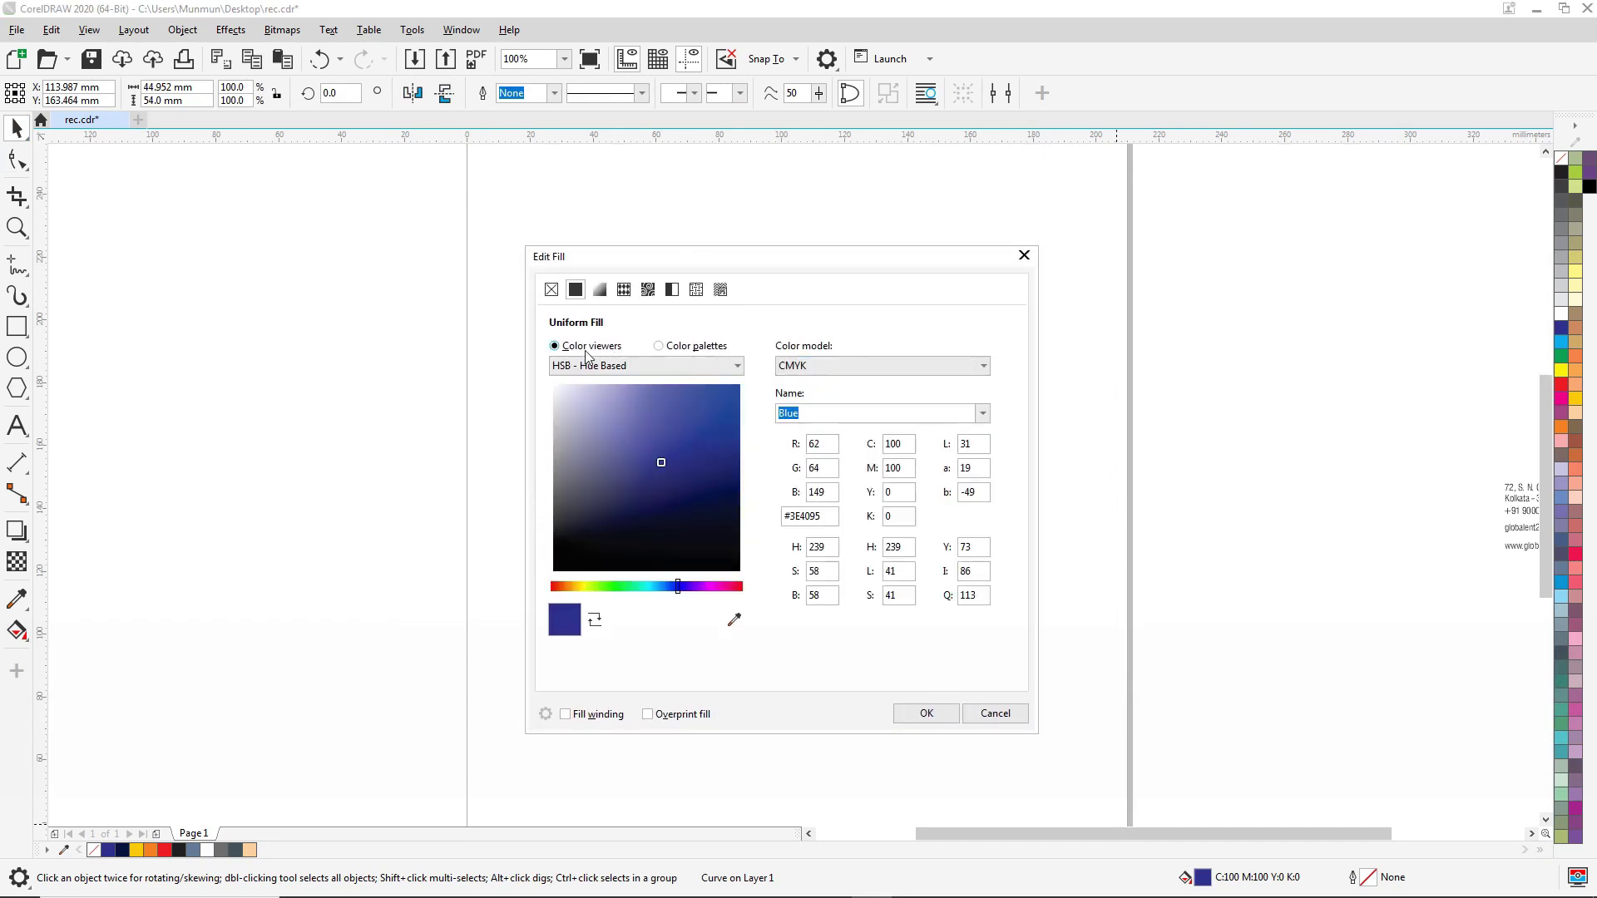
drag(661, 461, 707, 488)
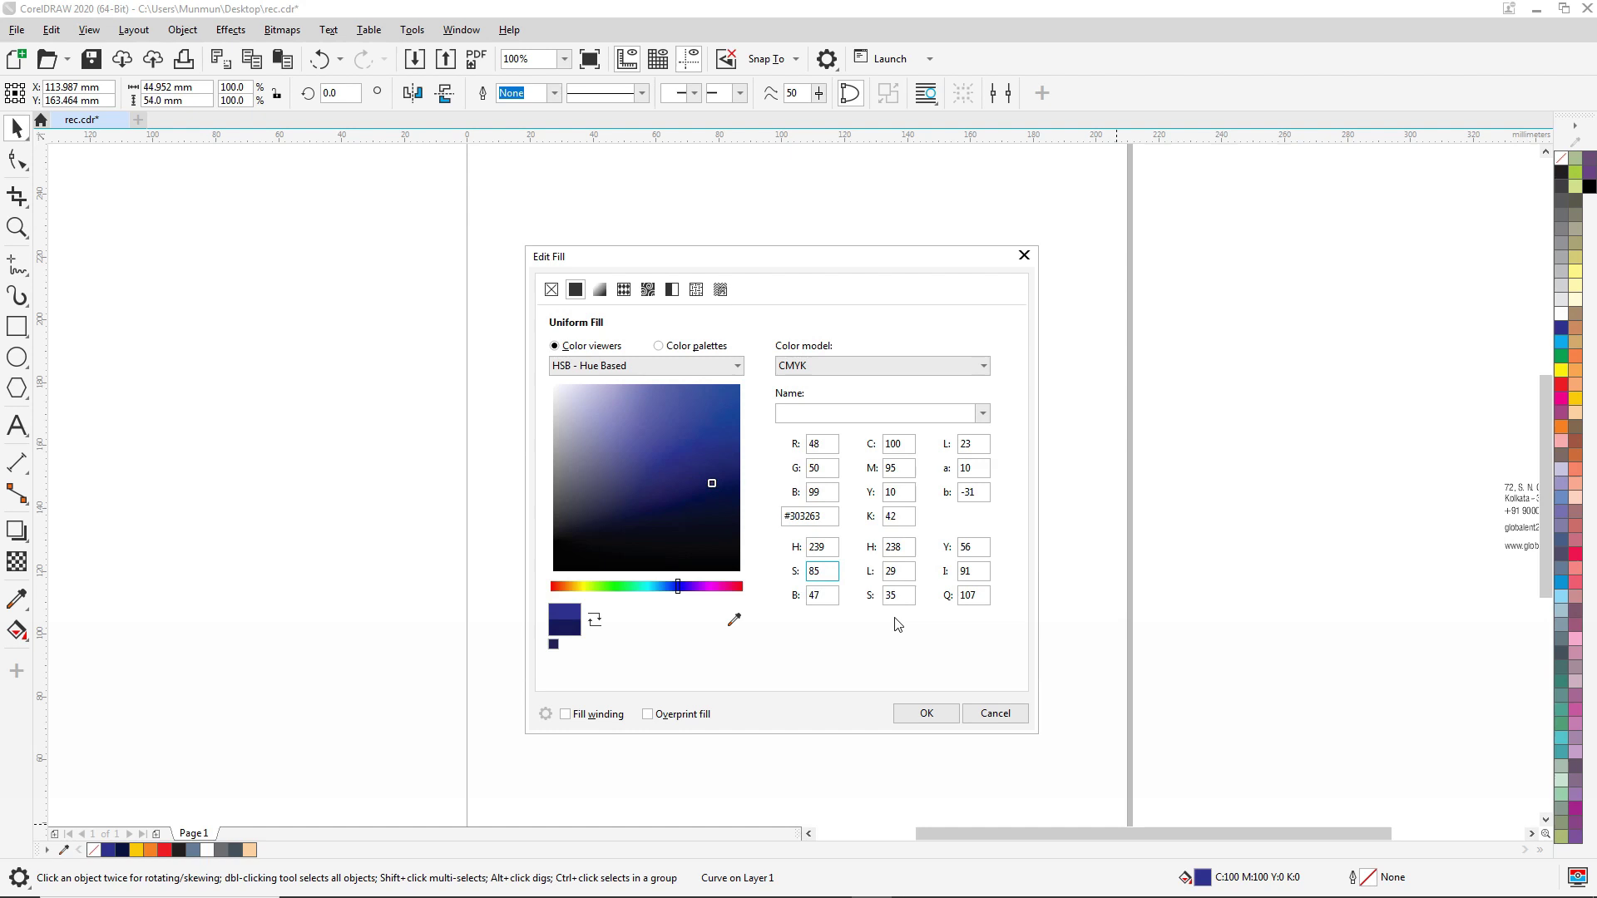
click(926, 712)
click(979, 538)
Copy the navy curved shape and paste the duplicate in place over the original
scroll(866, 403, up, 2)
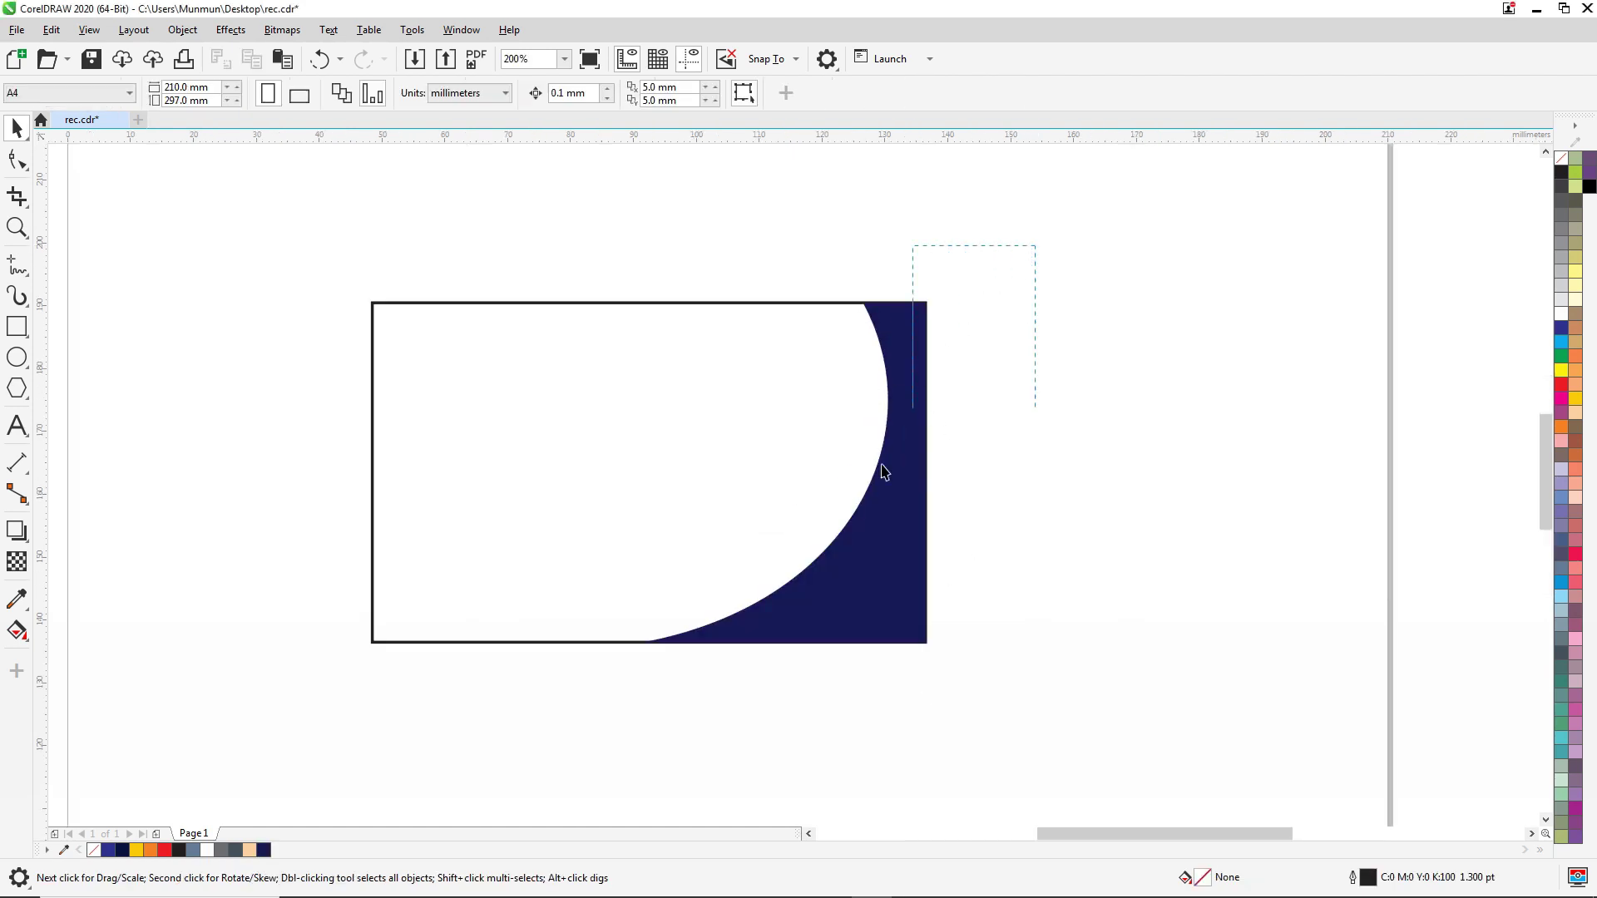
drag(883, 472, 599, 729)
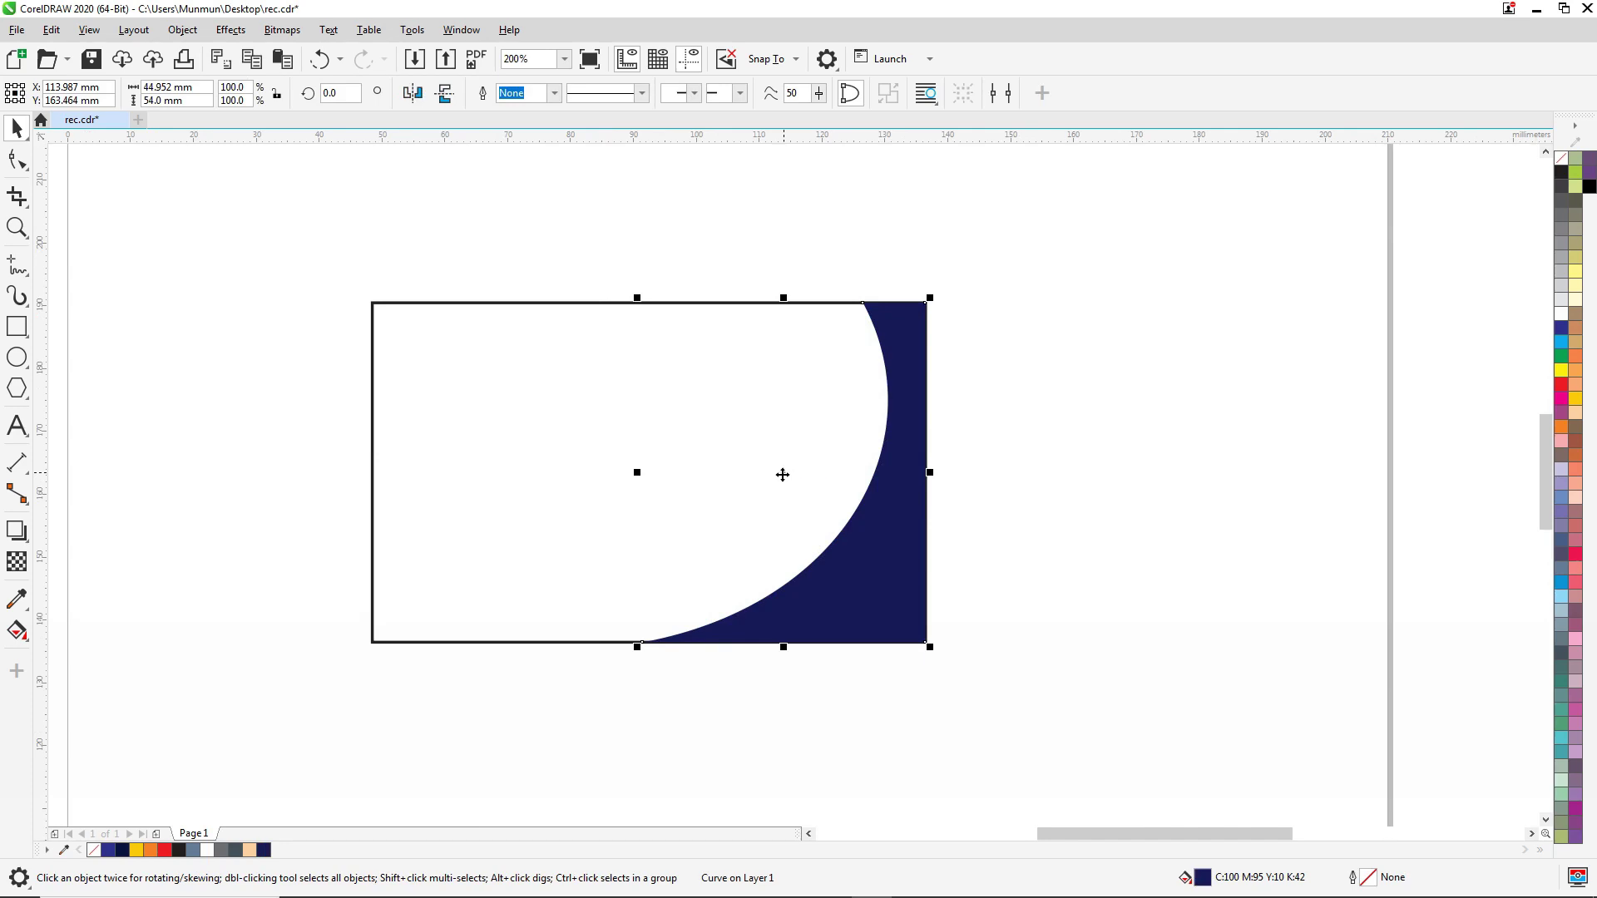
right_click(782, 475)
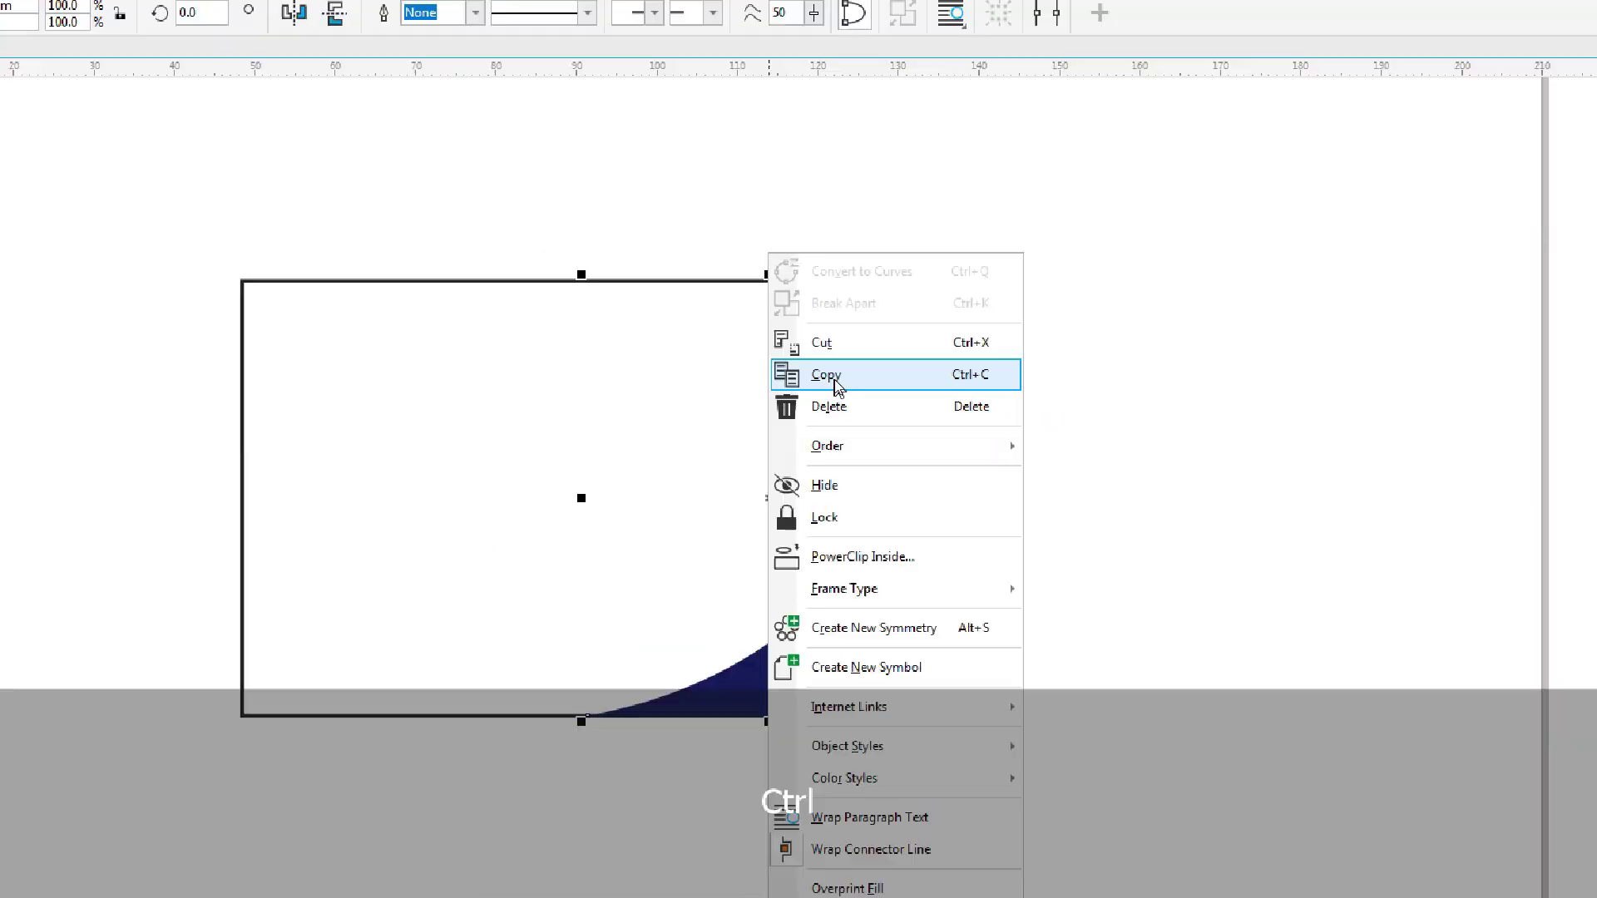
click(835, 383)
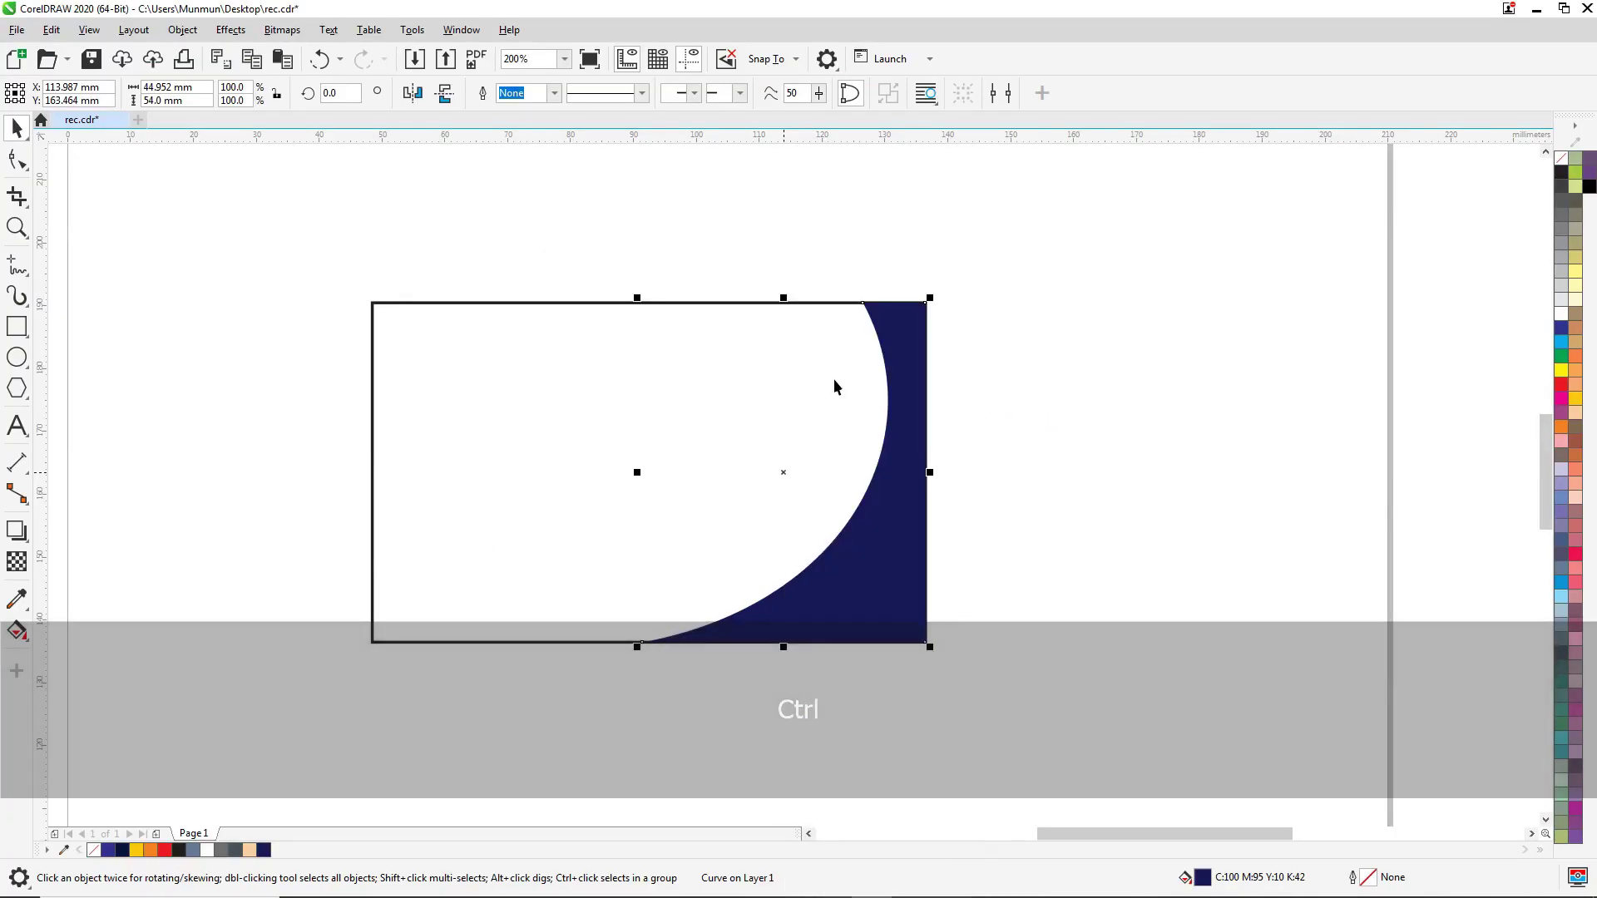
click(1066, 360)
right_click(1067, 292)
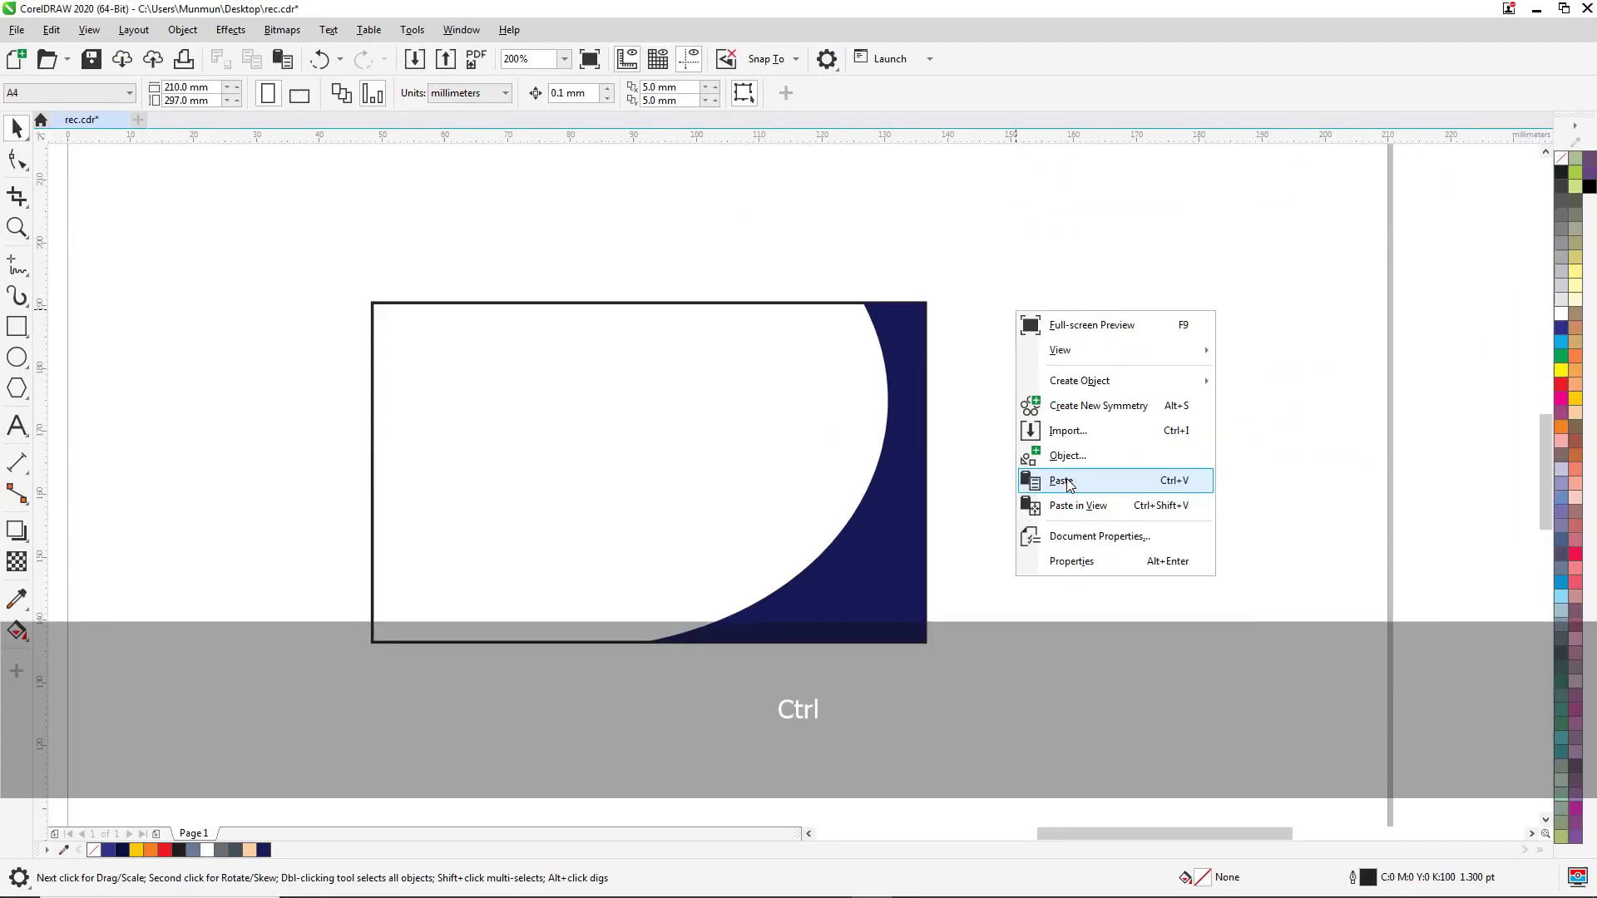
click(1064, 480)
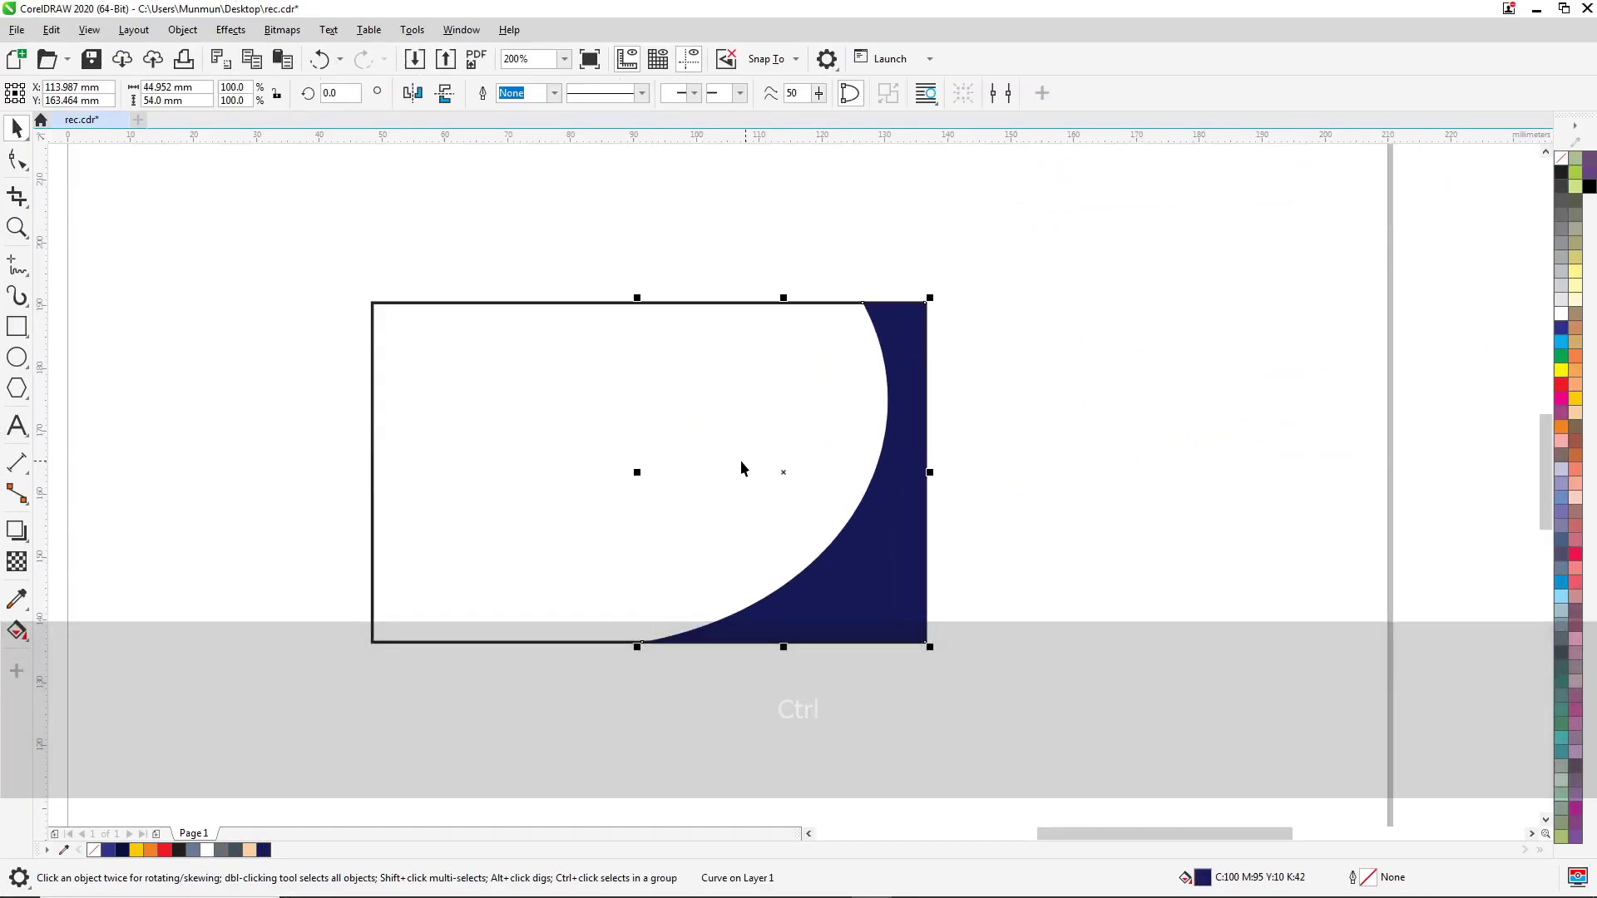
Stretch the duplicate leftward to about 50.8 mm wide, remove its fill and give it a black outline
drag(637, 473, 599, 469)
click(1562, 159)
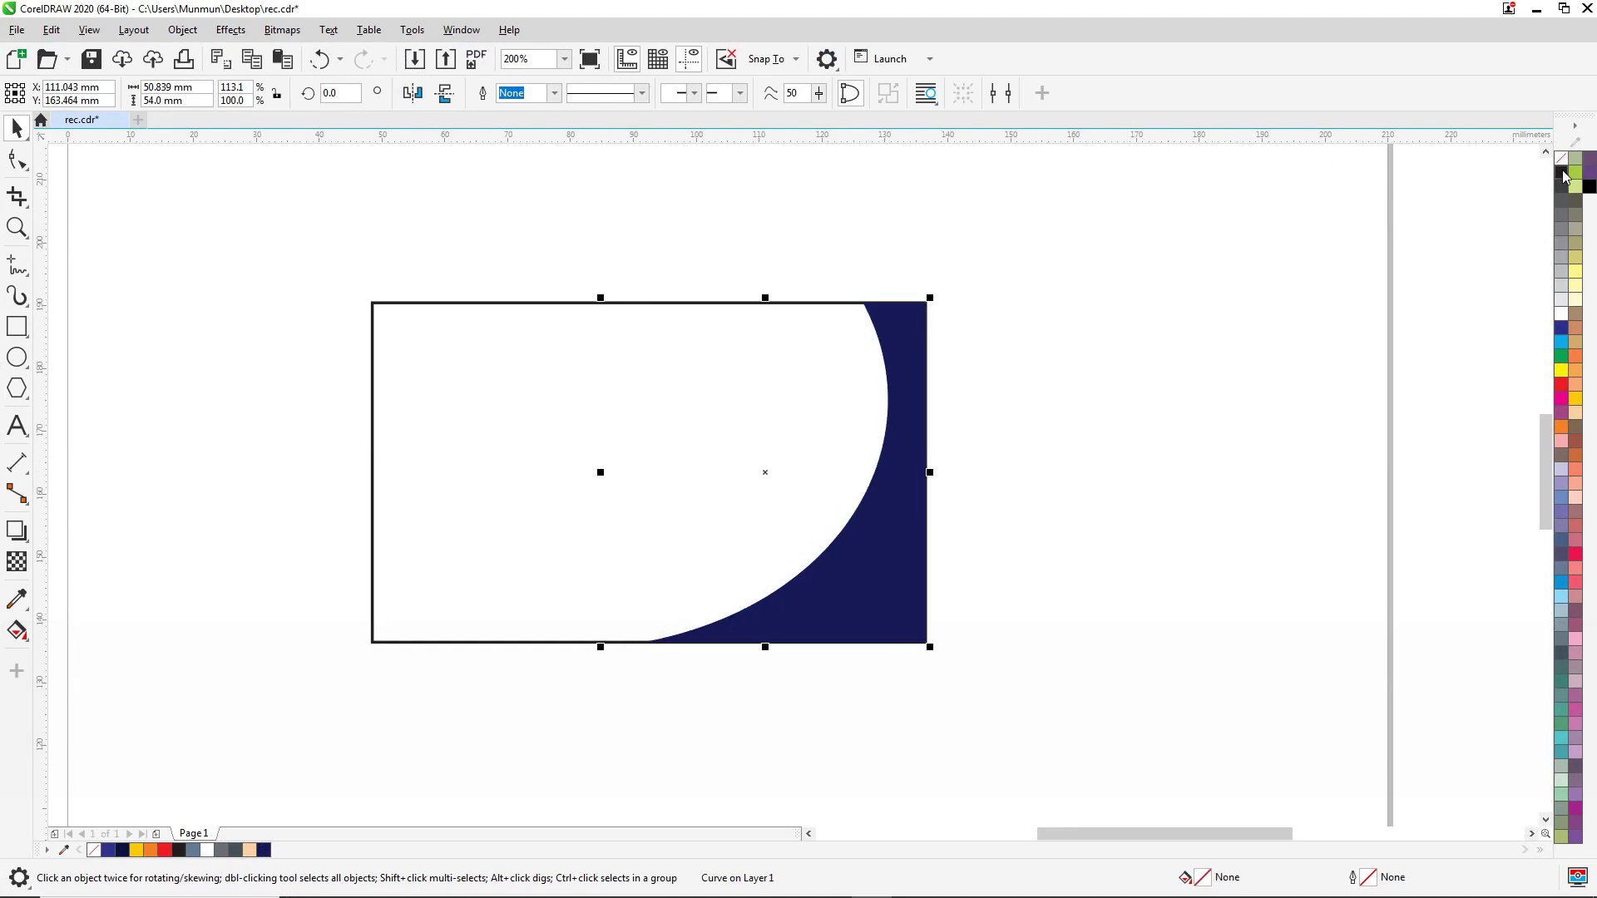
right_click(1561, 173)
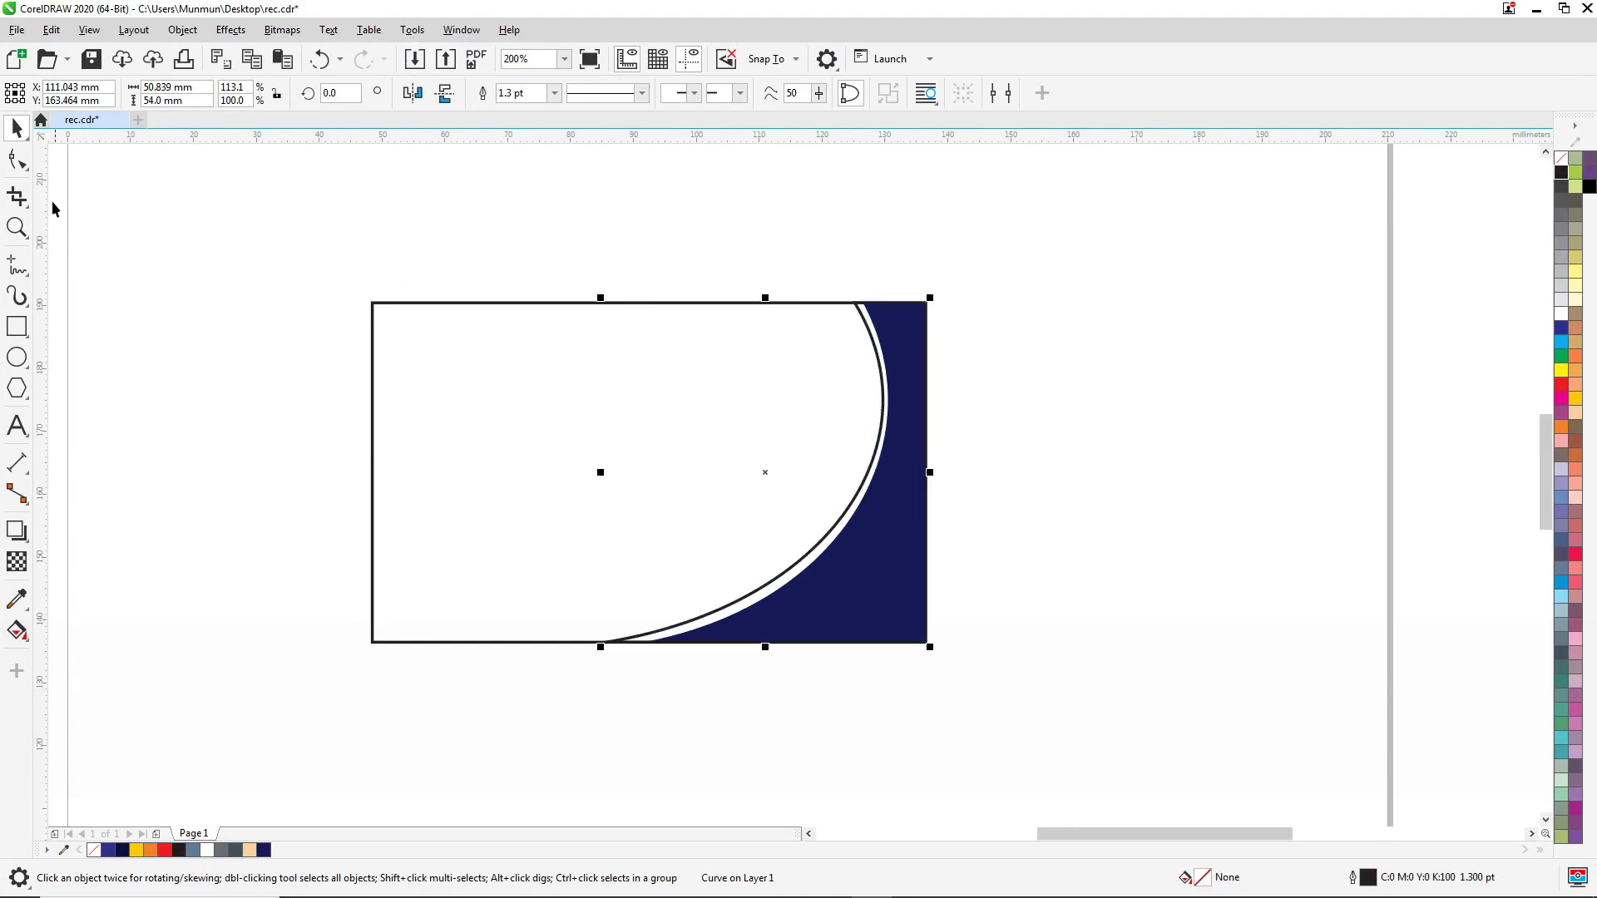
Shift the outlined duplicate's top-left node about 0.4 mm left and its bottom-left node slightly right along the card edges
click(17, 159)
scroll(854, 316, up, 2)
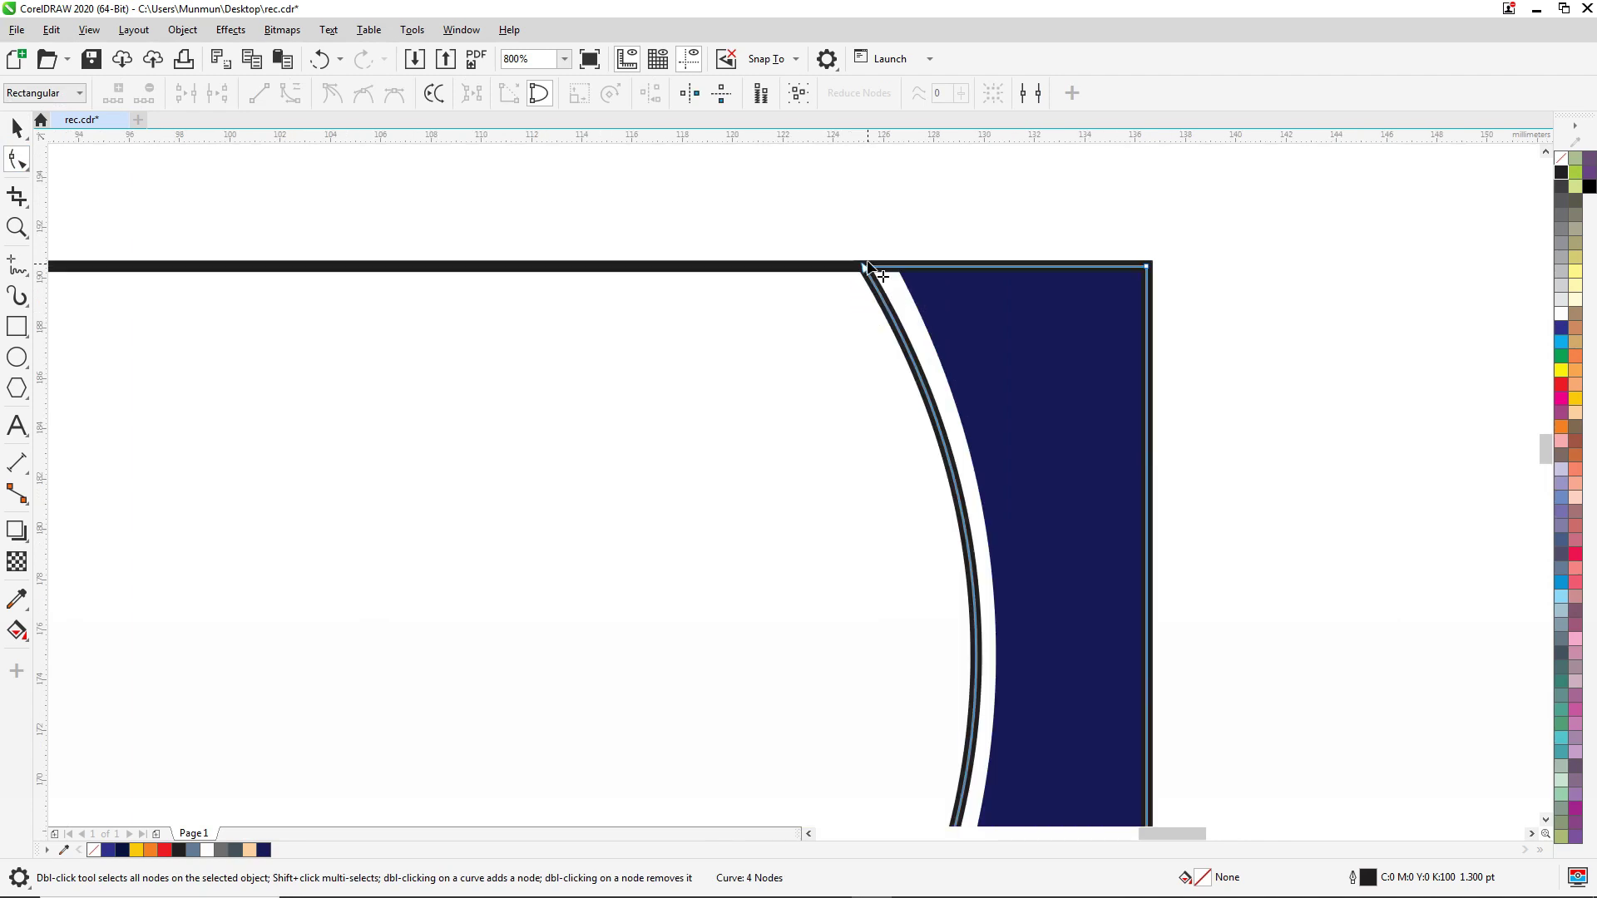
scroll(867, 266, up, 1)
drag(859, 272, 838, 271)
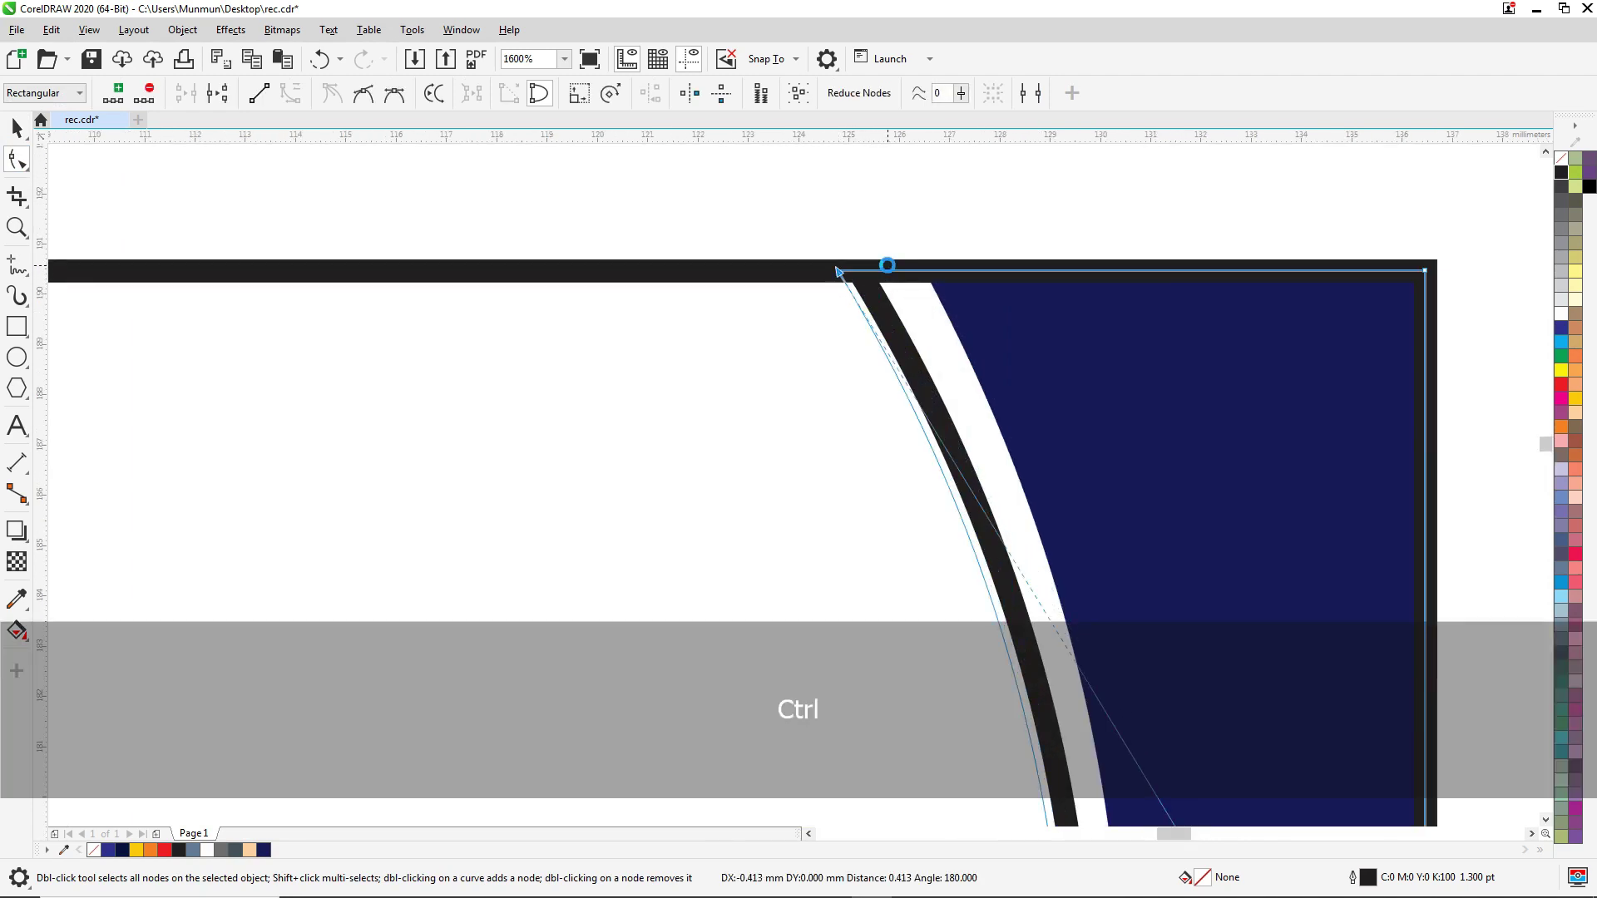
scroll(838, 271, down, 3)
scroll(657, 607, up, 2)
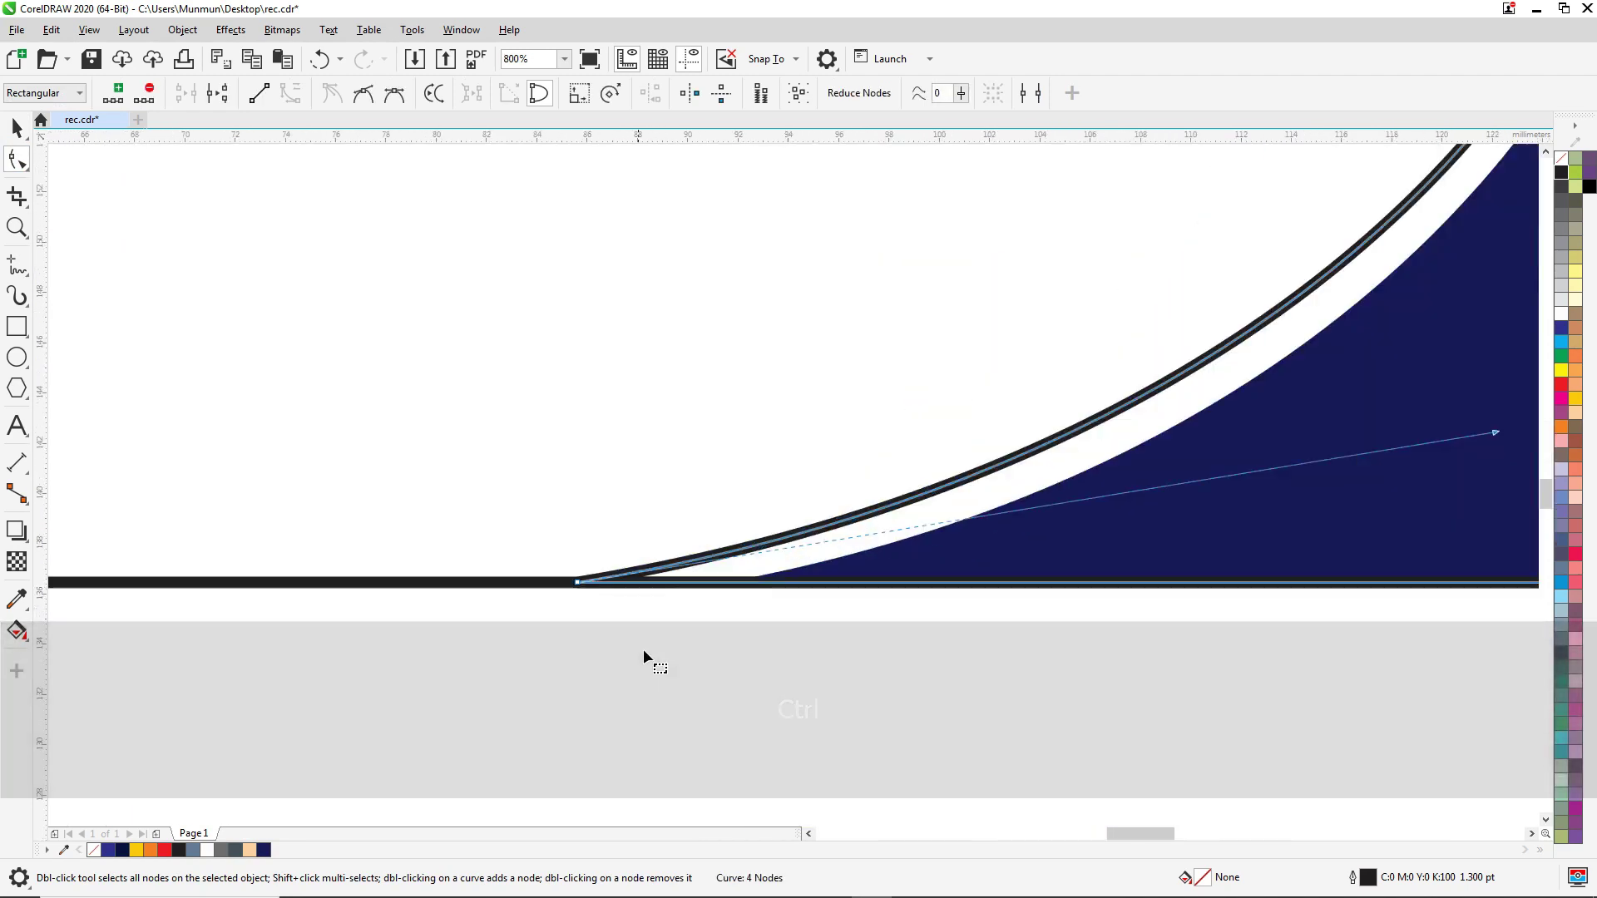
ctrl+click(578, 584)
drag(580, 586, 613, 590)
scroll(575, 560, down, 2)
Fine-tune both curve handles of the outlined duplicate so a narrow band separates it from the navy shape
scroll(877, 366, up, 2)
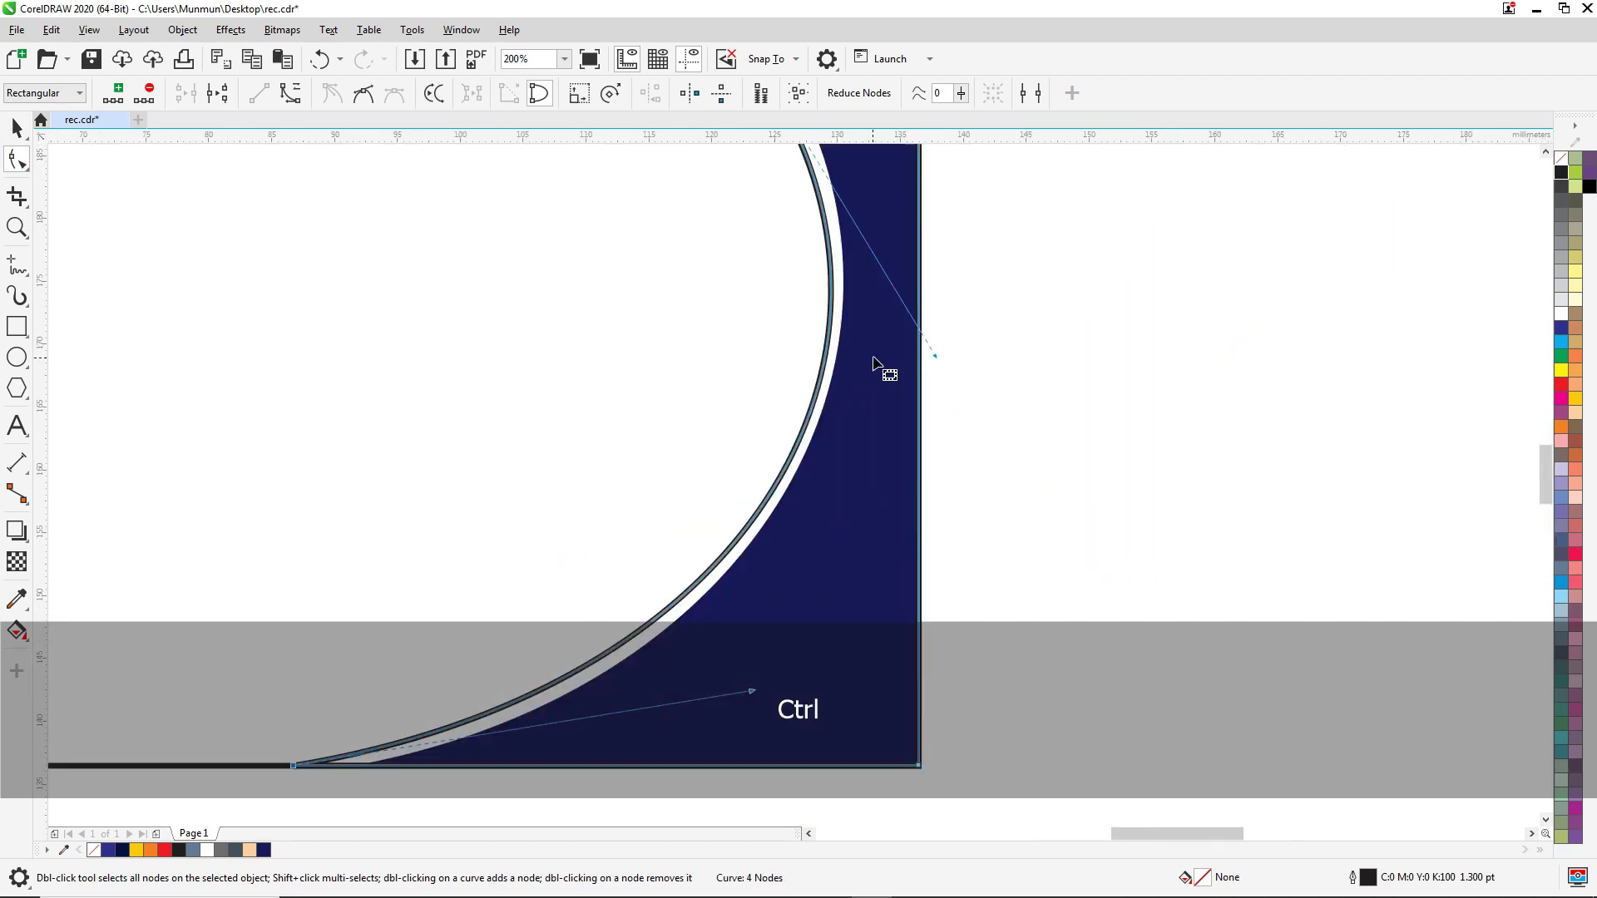
drag(981, 362, 974, 370)
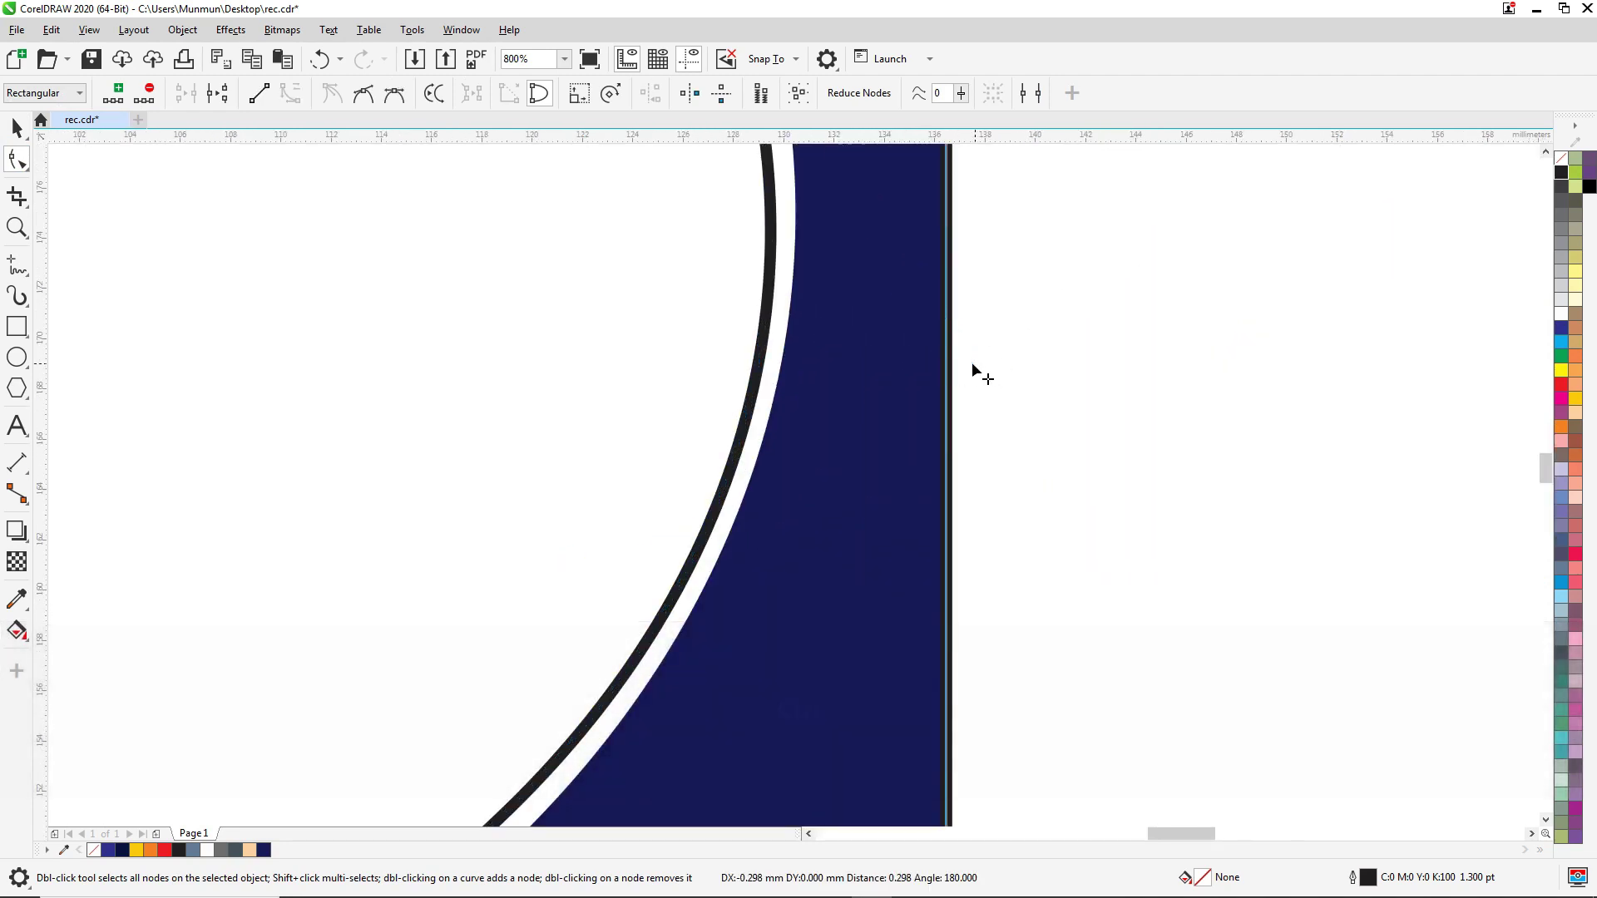
scroll(969, 379, down, 1)
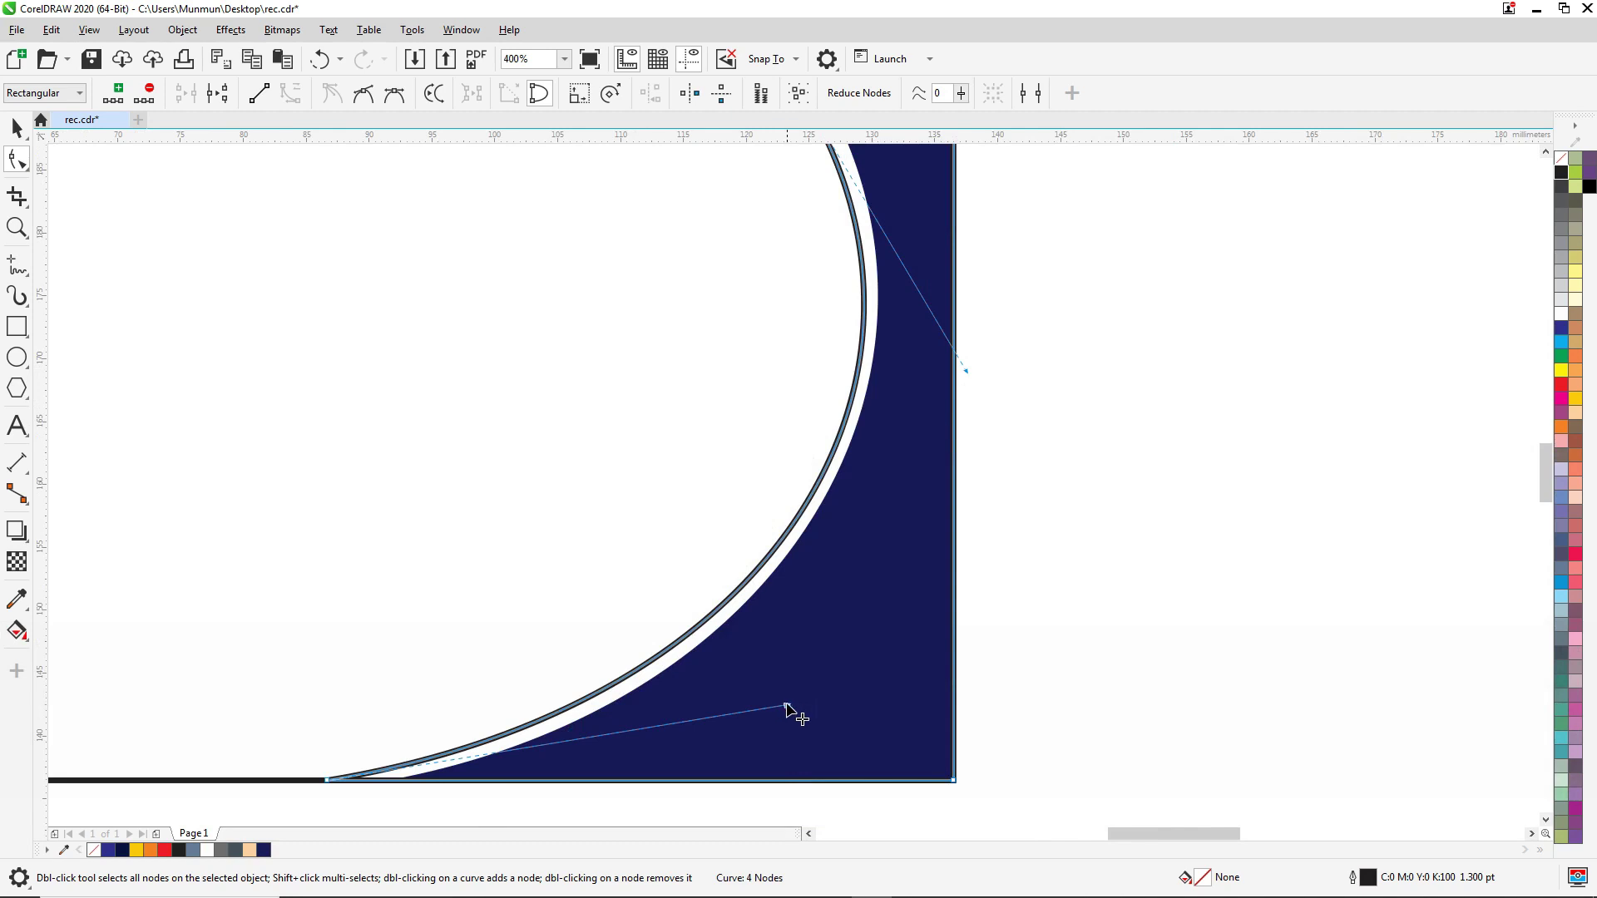
drag(786, 707, 777, 704)
scroll(884, 539, down, 1)
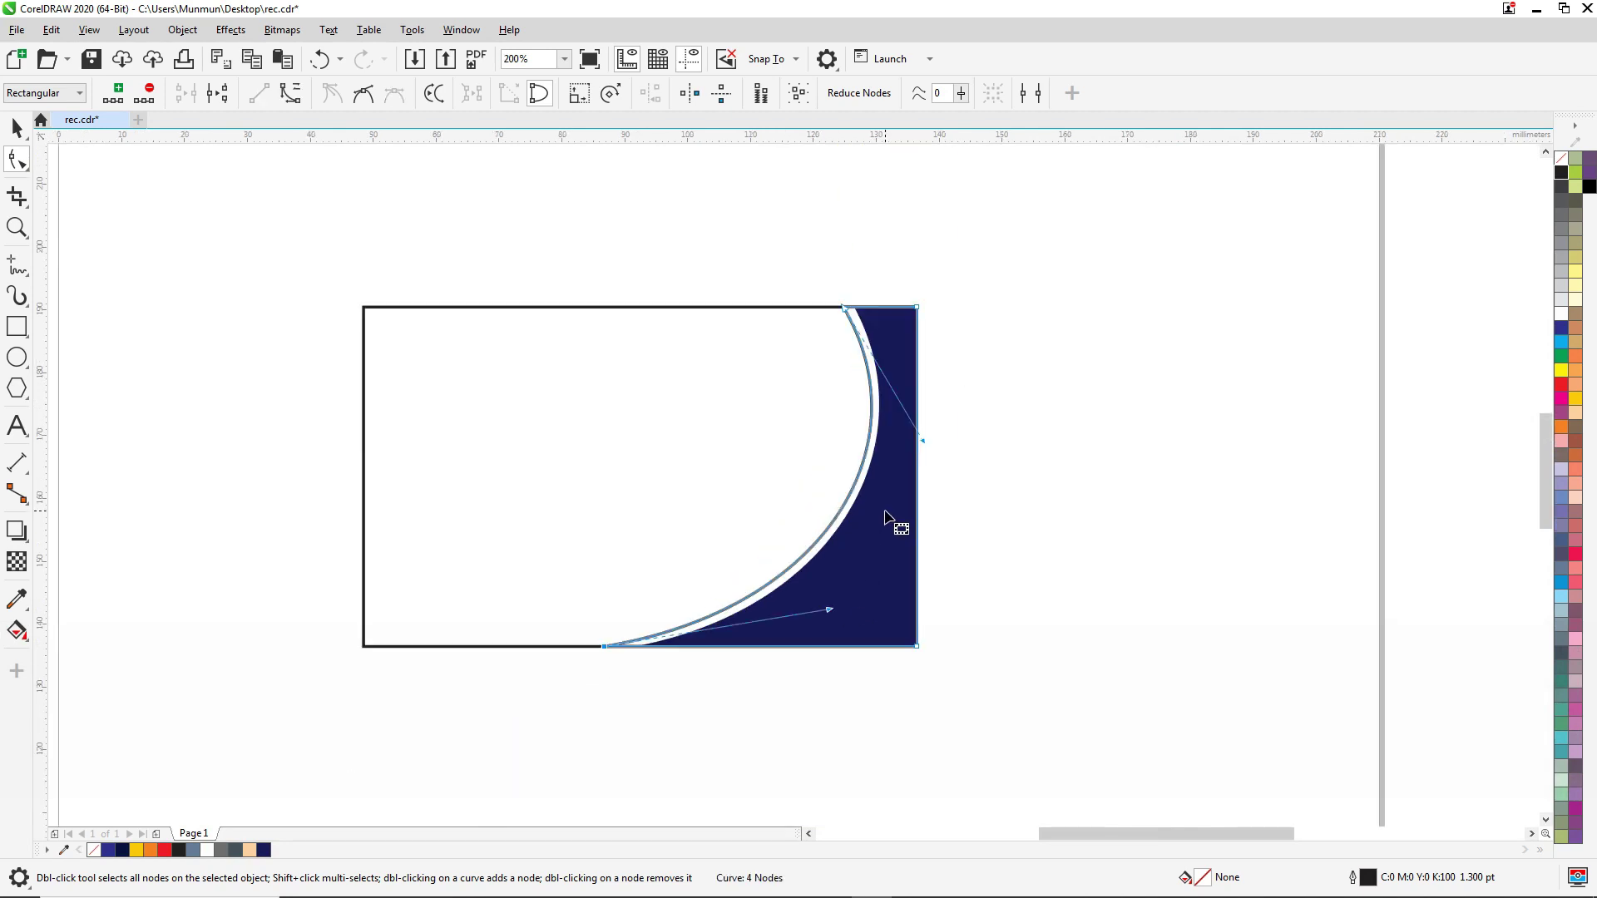
scroll(887, 519, down, 1)
scroll(886, 466, up, 1)
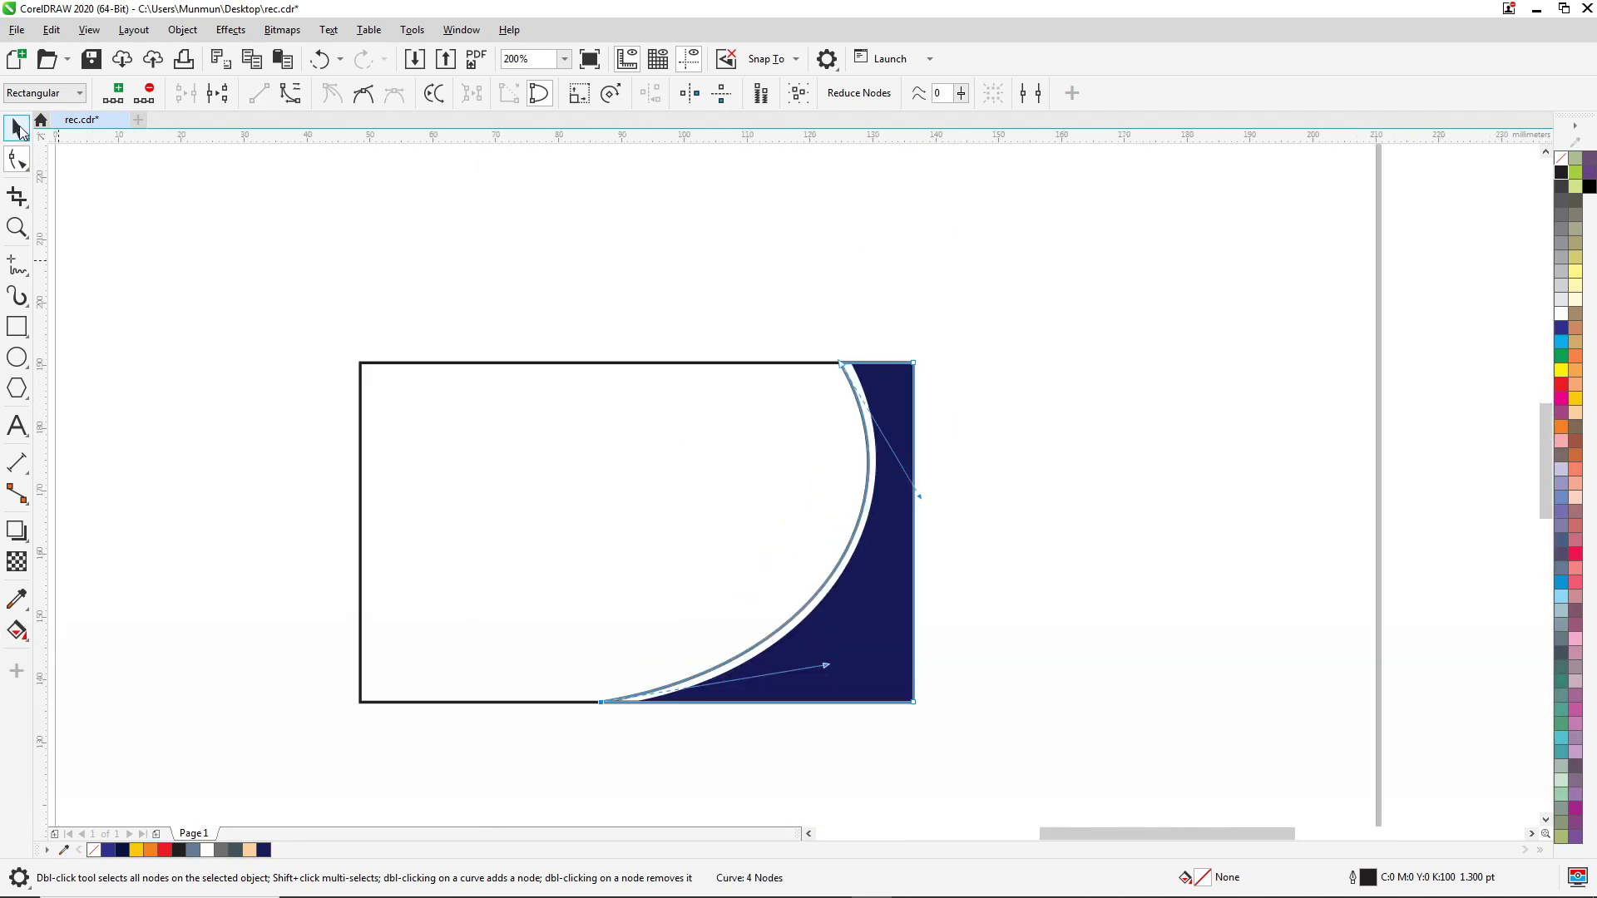
Fill the duplicate with yellow (C0 M20 Y100 K0), remove its outline and send it behind the navy shape
click(17, 128)
click(1575, 399)
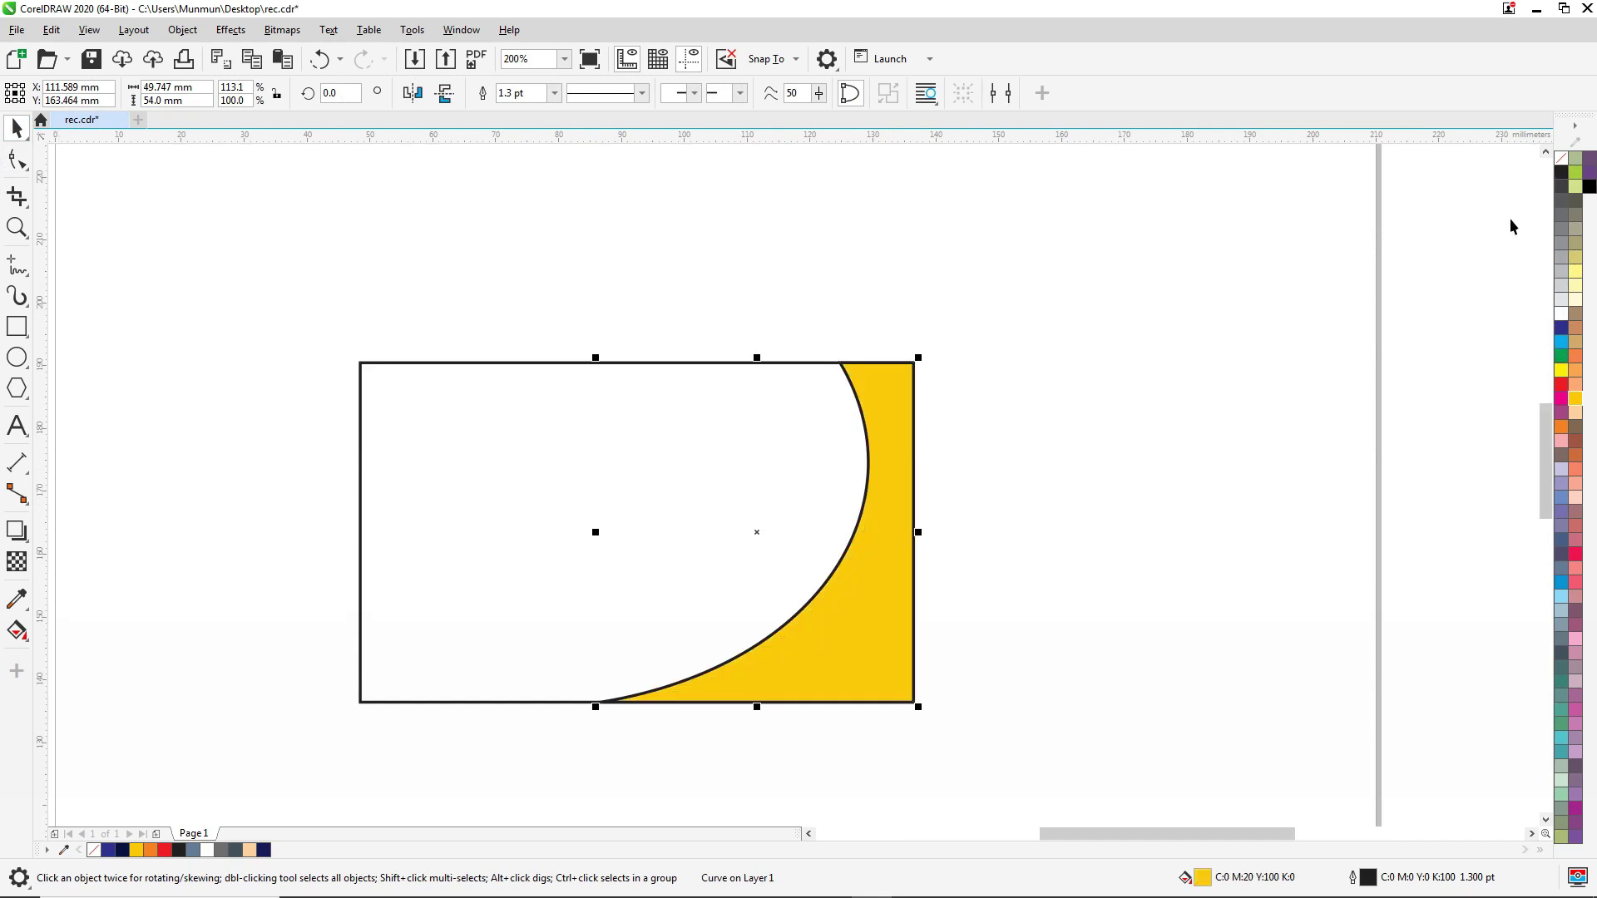
right_click(1561, 161)
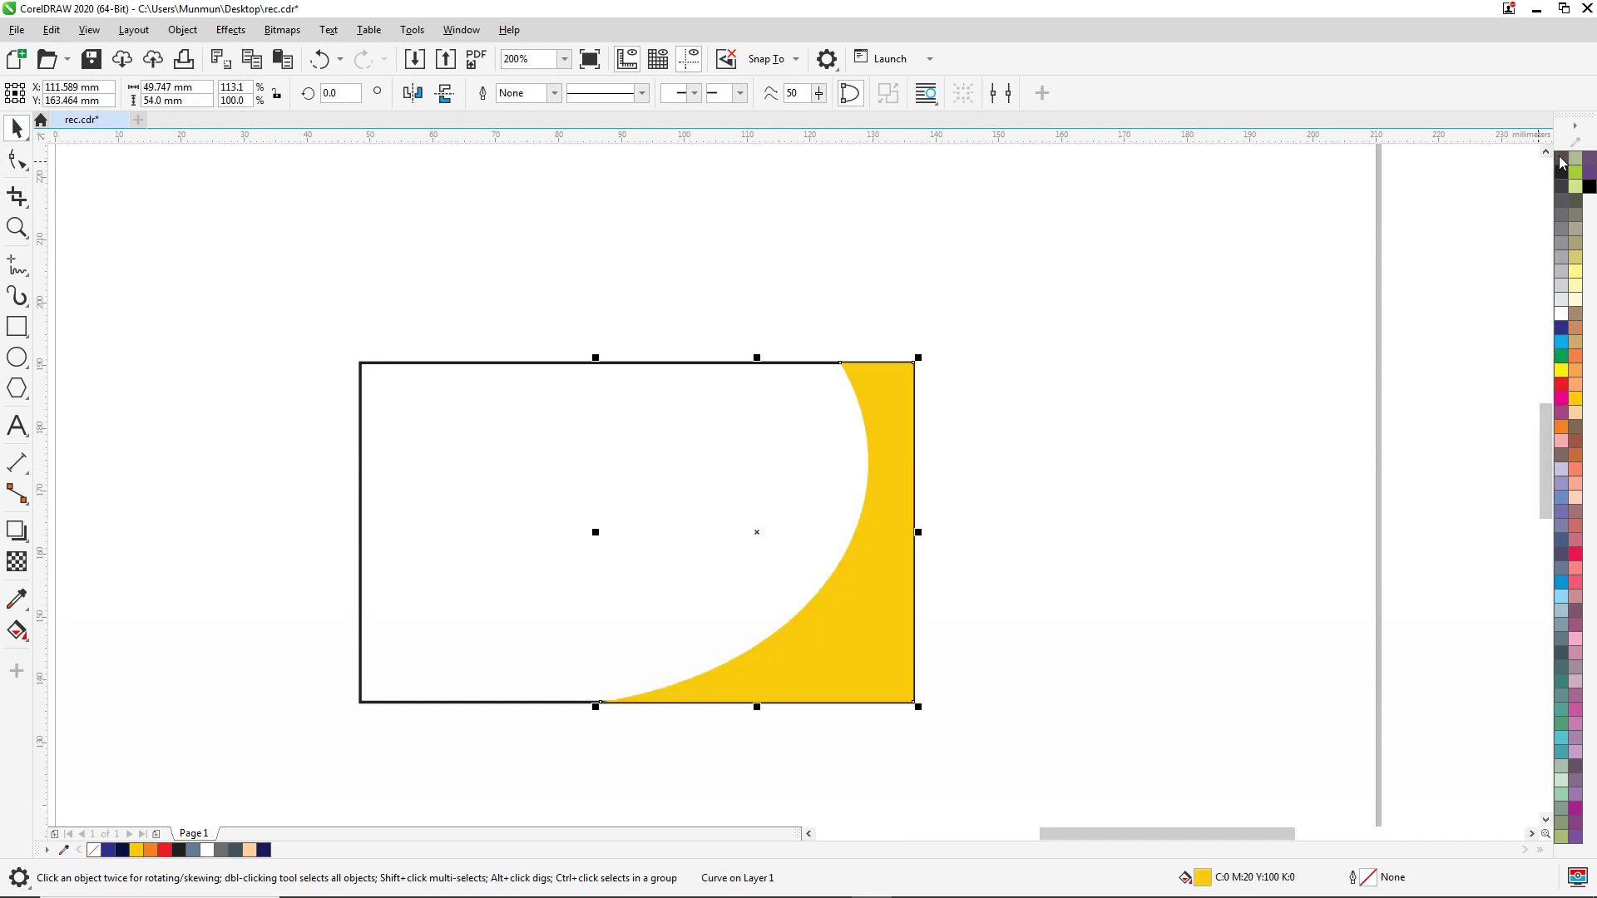
key(ctrl+End)
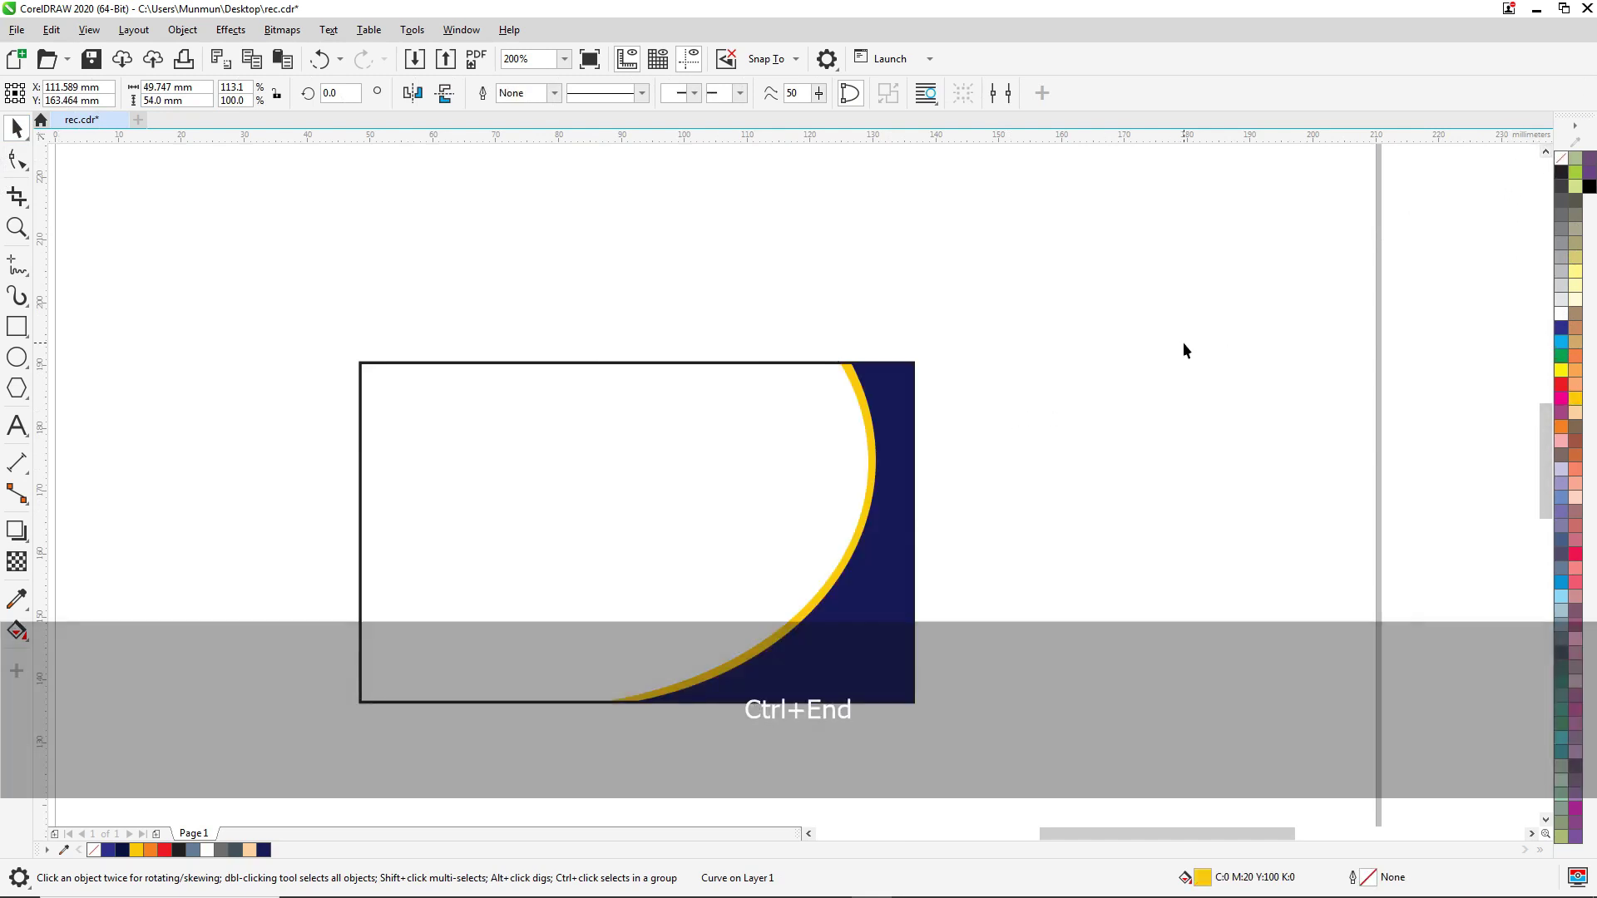
click(1182, 342)
scroll(1025, 368, down, 1)
scroll(895, 402, up, 1)
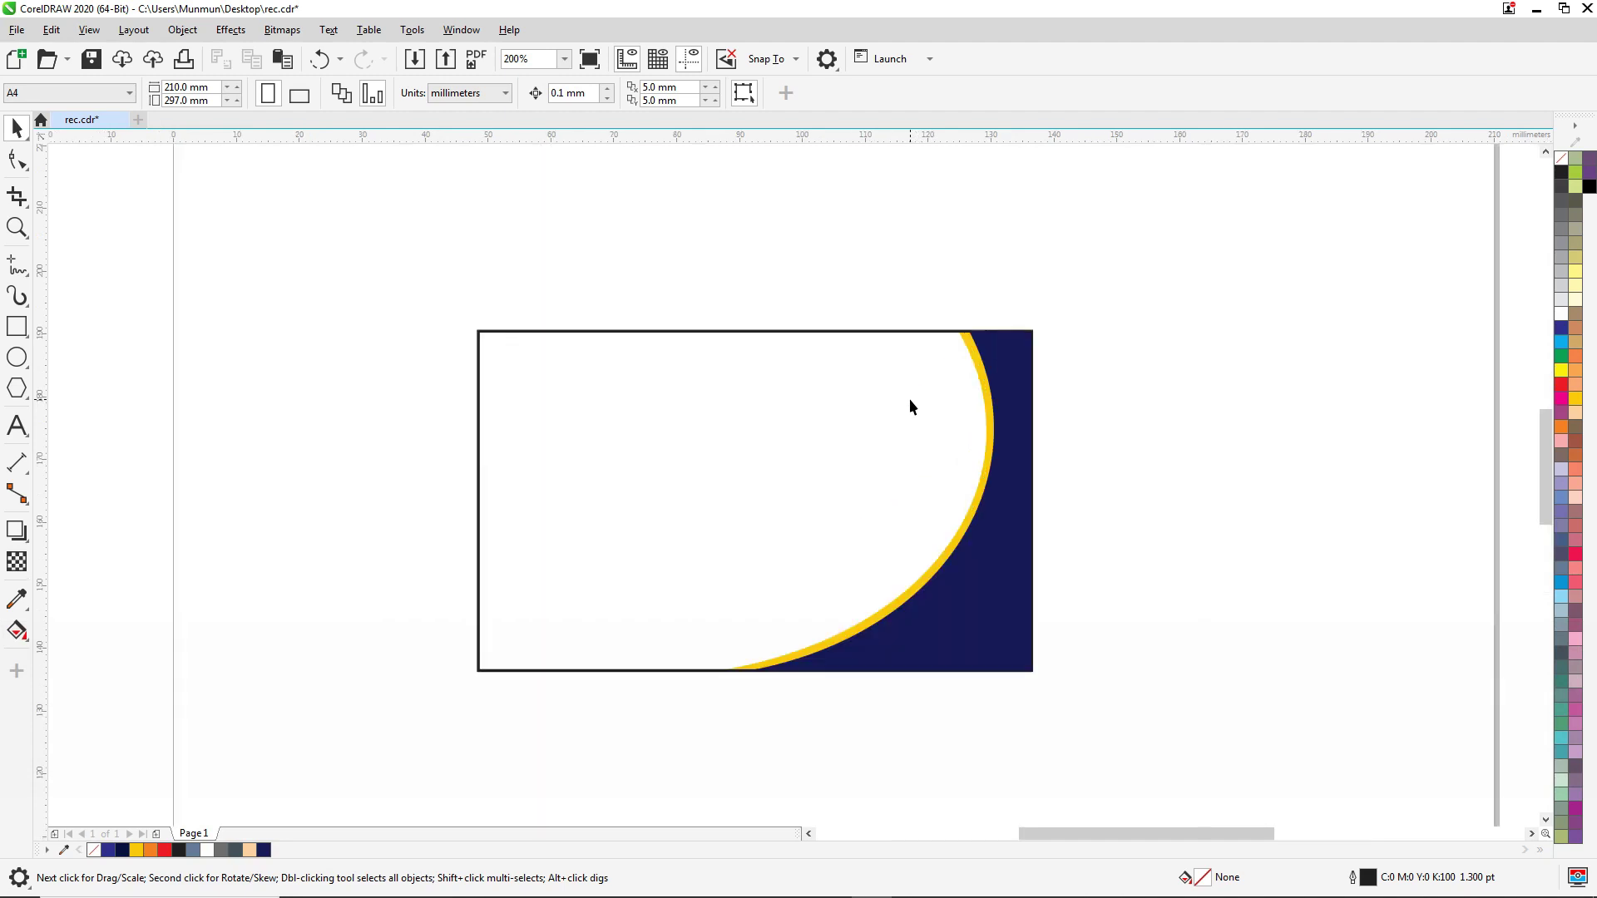
drag(984, 489, 810, 370)
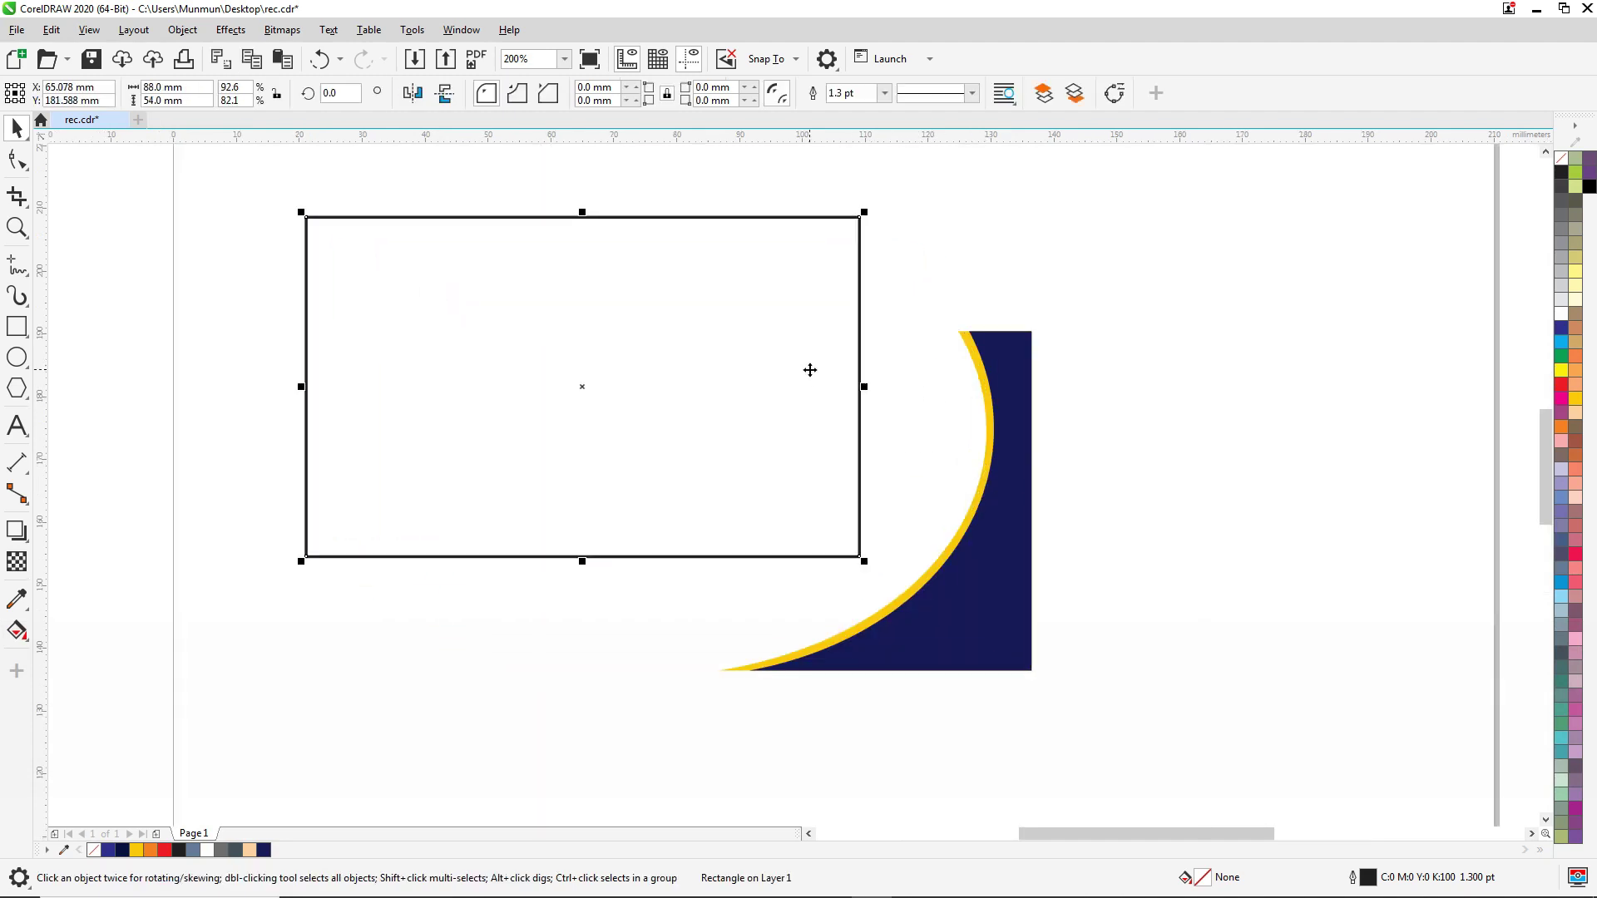
click(1094, 331)
key(ctrl+z)
Duplicate the yellow shape up and to the left, then replace the copy's fill with a black outline only
click(972, 348)
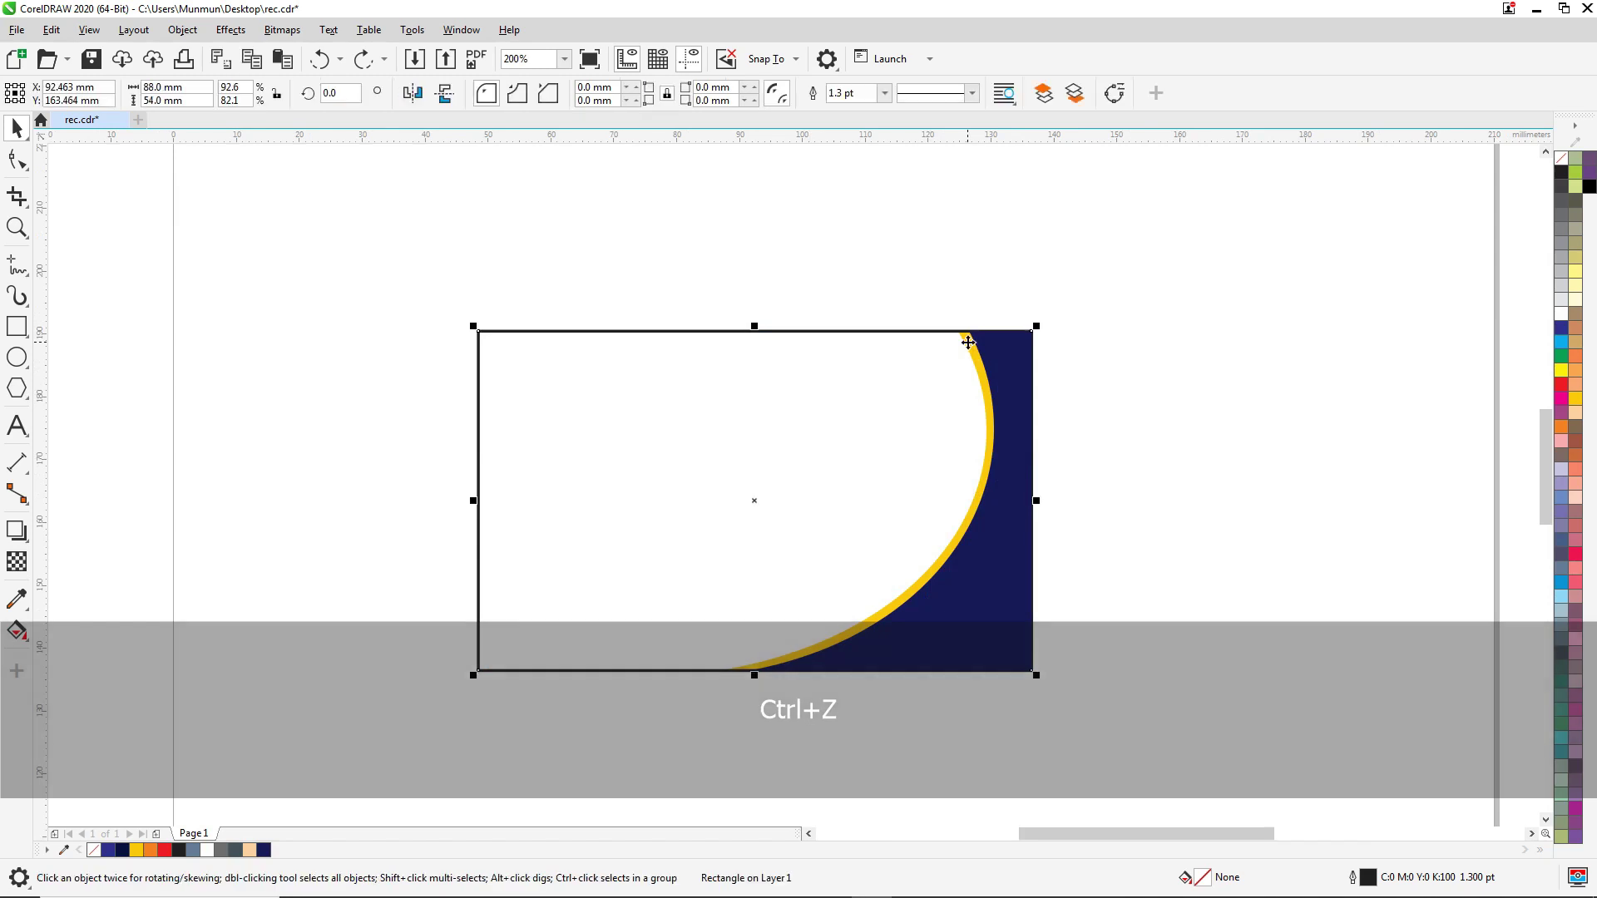
alt+click(969, 345)
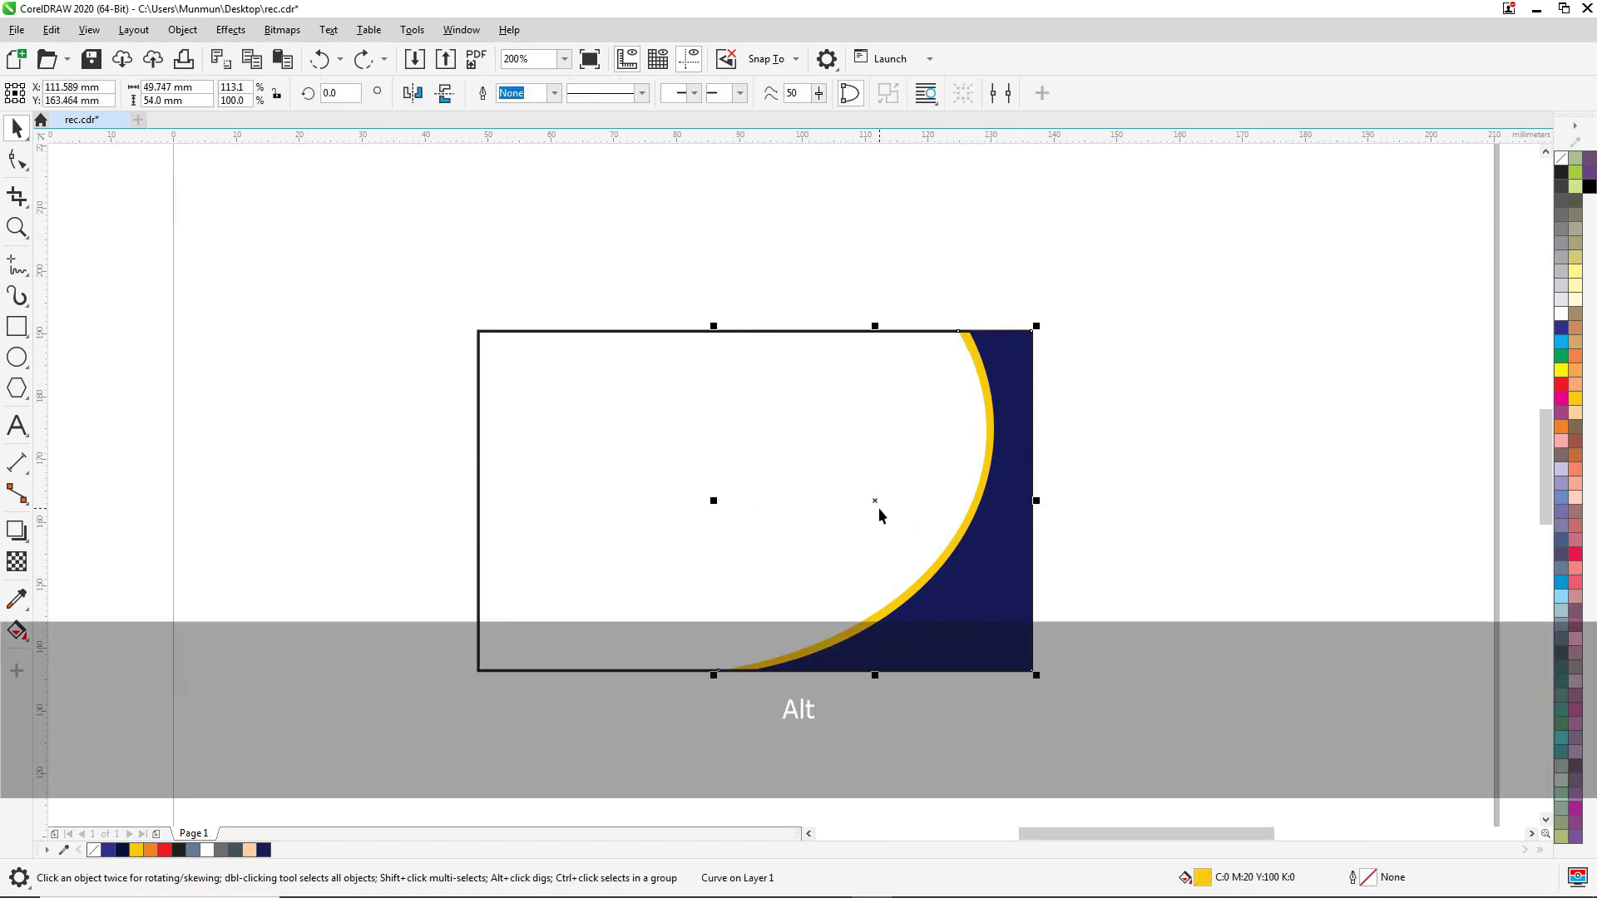
drag(875, 502, 827, 322)
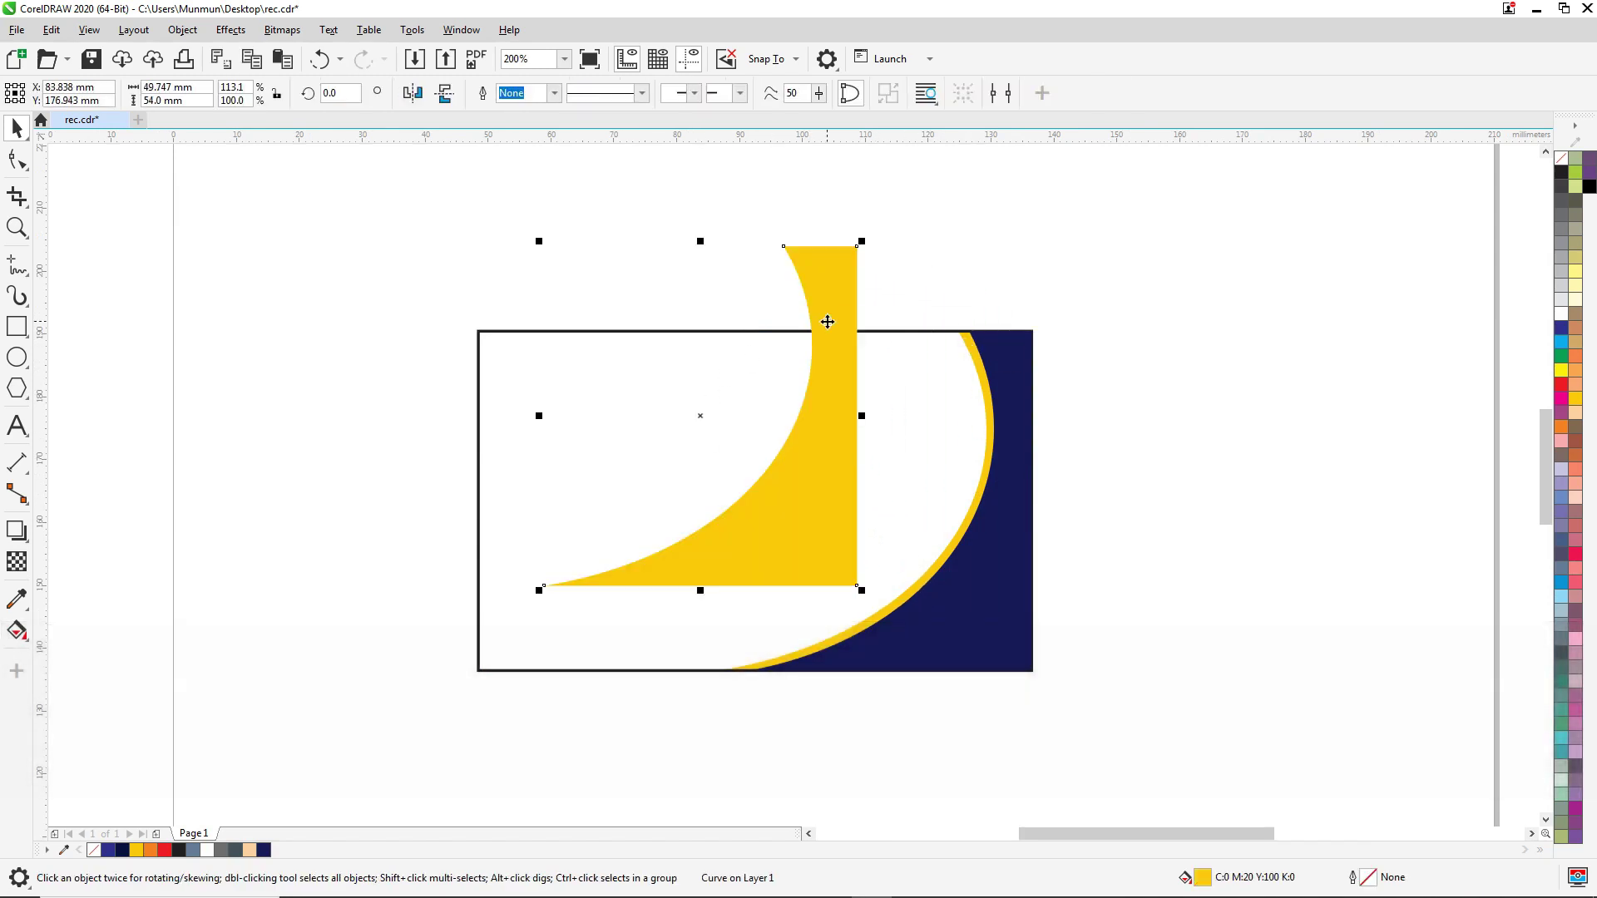
click(1563, 158)
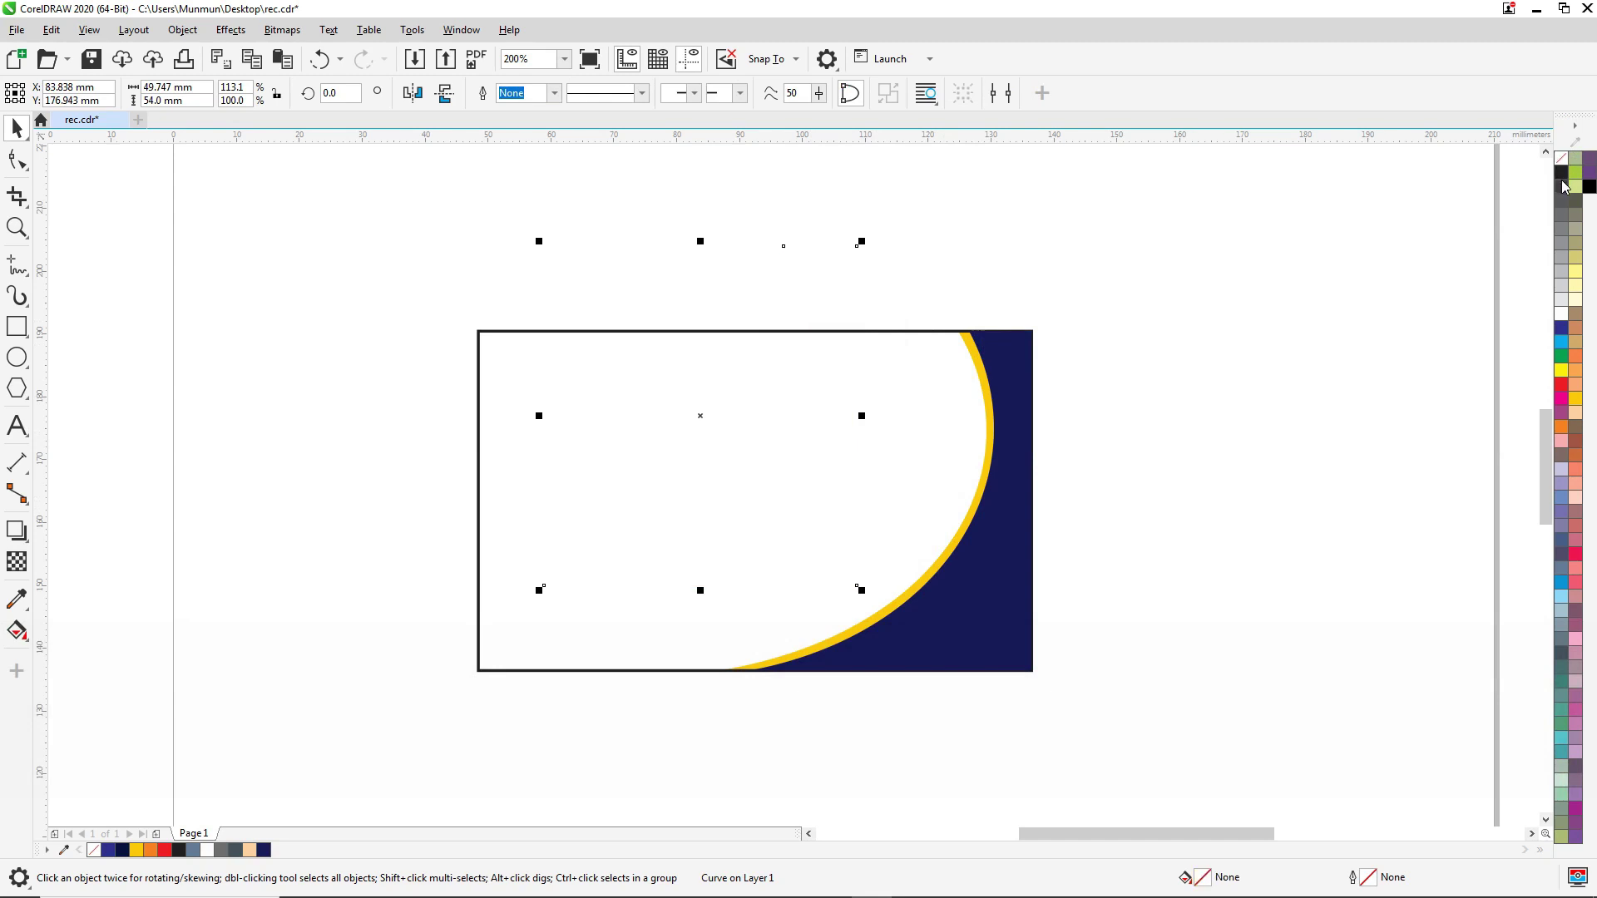
right_click(1561, 174)
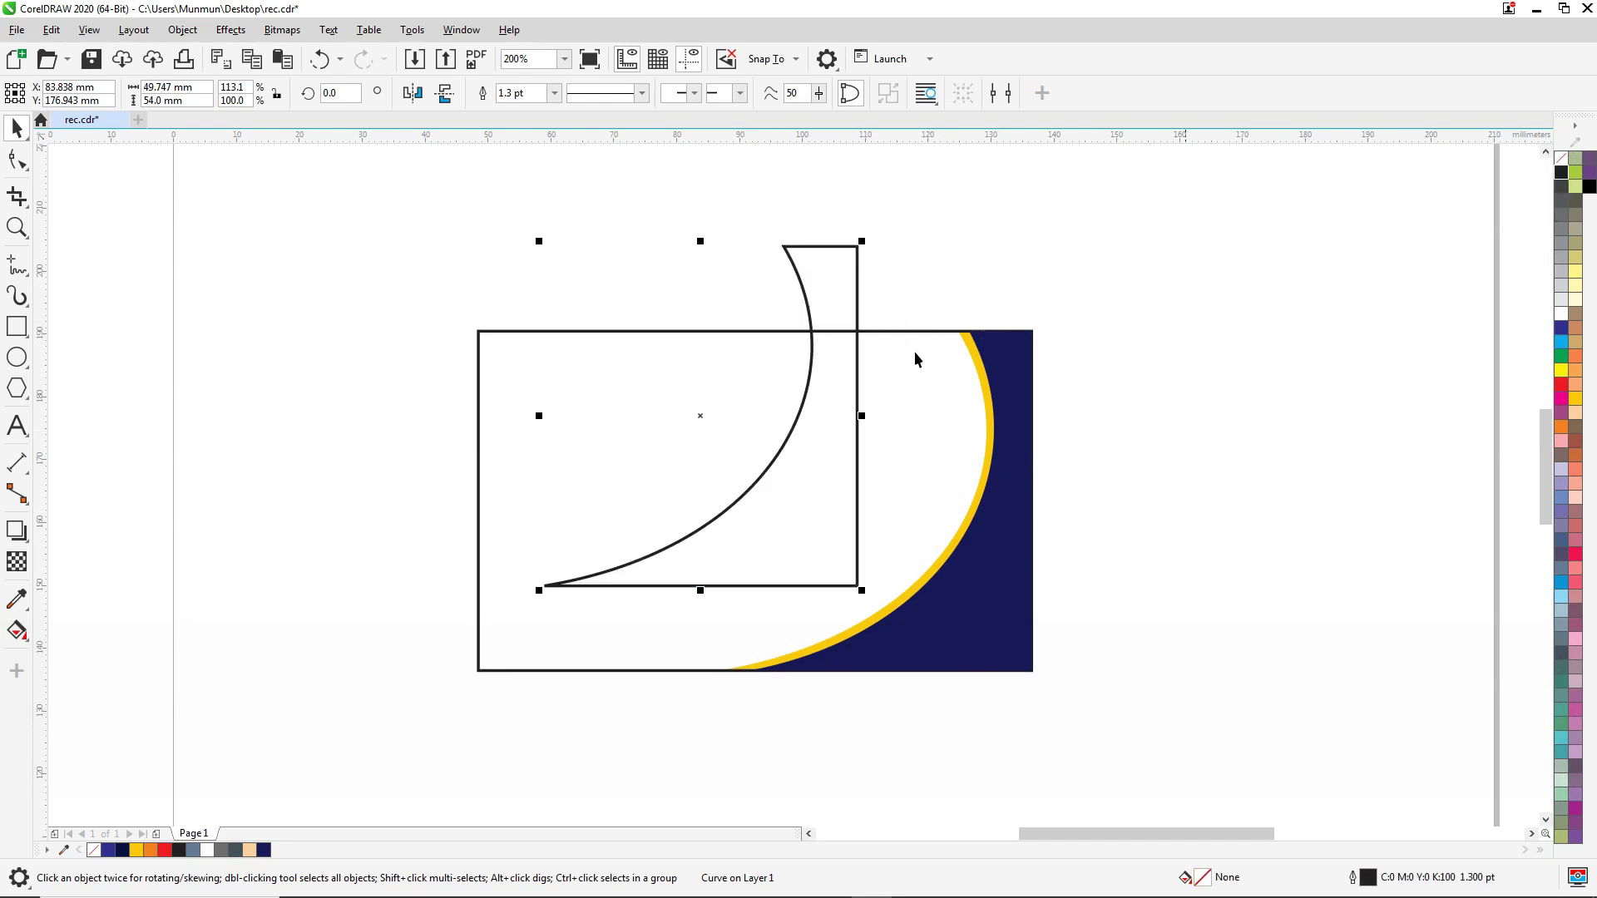
Move both end nodes of the new outlined copy's curve straight left, widening the shape to about 56 mm
click(17, 160)
drag(679, 519, 826, 621)
drag(544, 588, 502, 587)
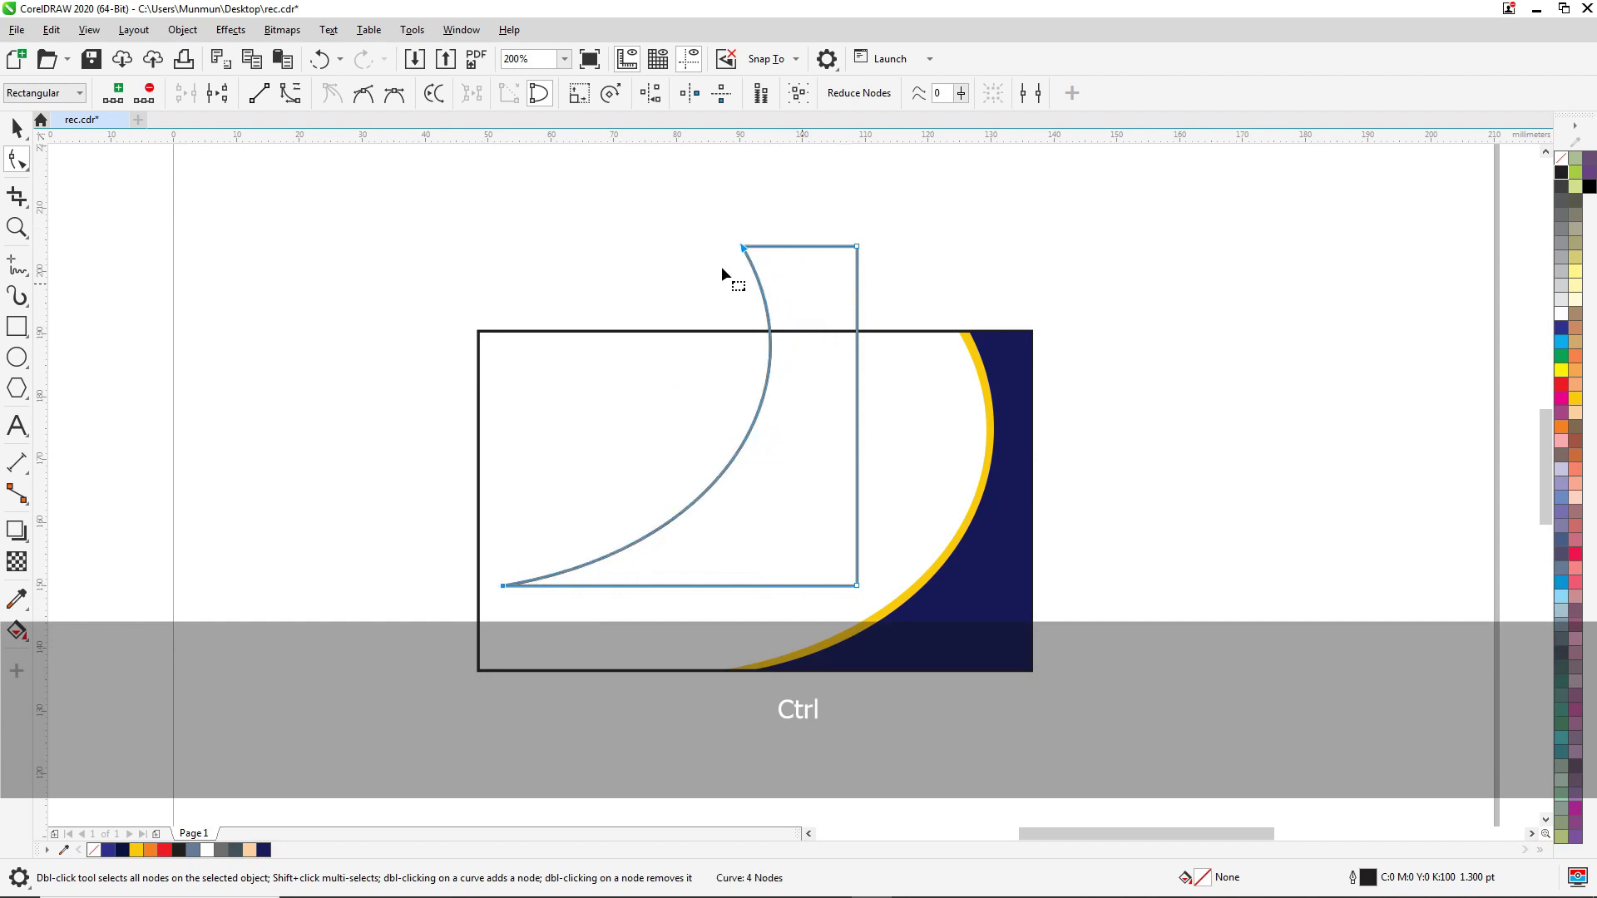
Move the outlined copy over the card's right side and rotate it about 18.7° counterclockwise so it overhangs the top-right corner
click(17, 127)
click(918, 302)
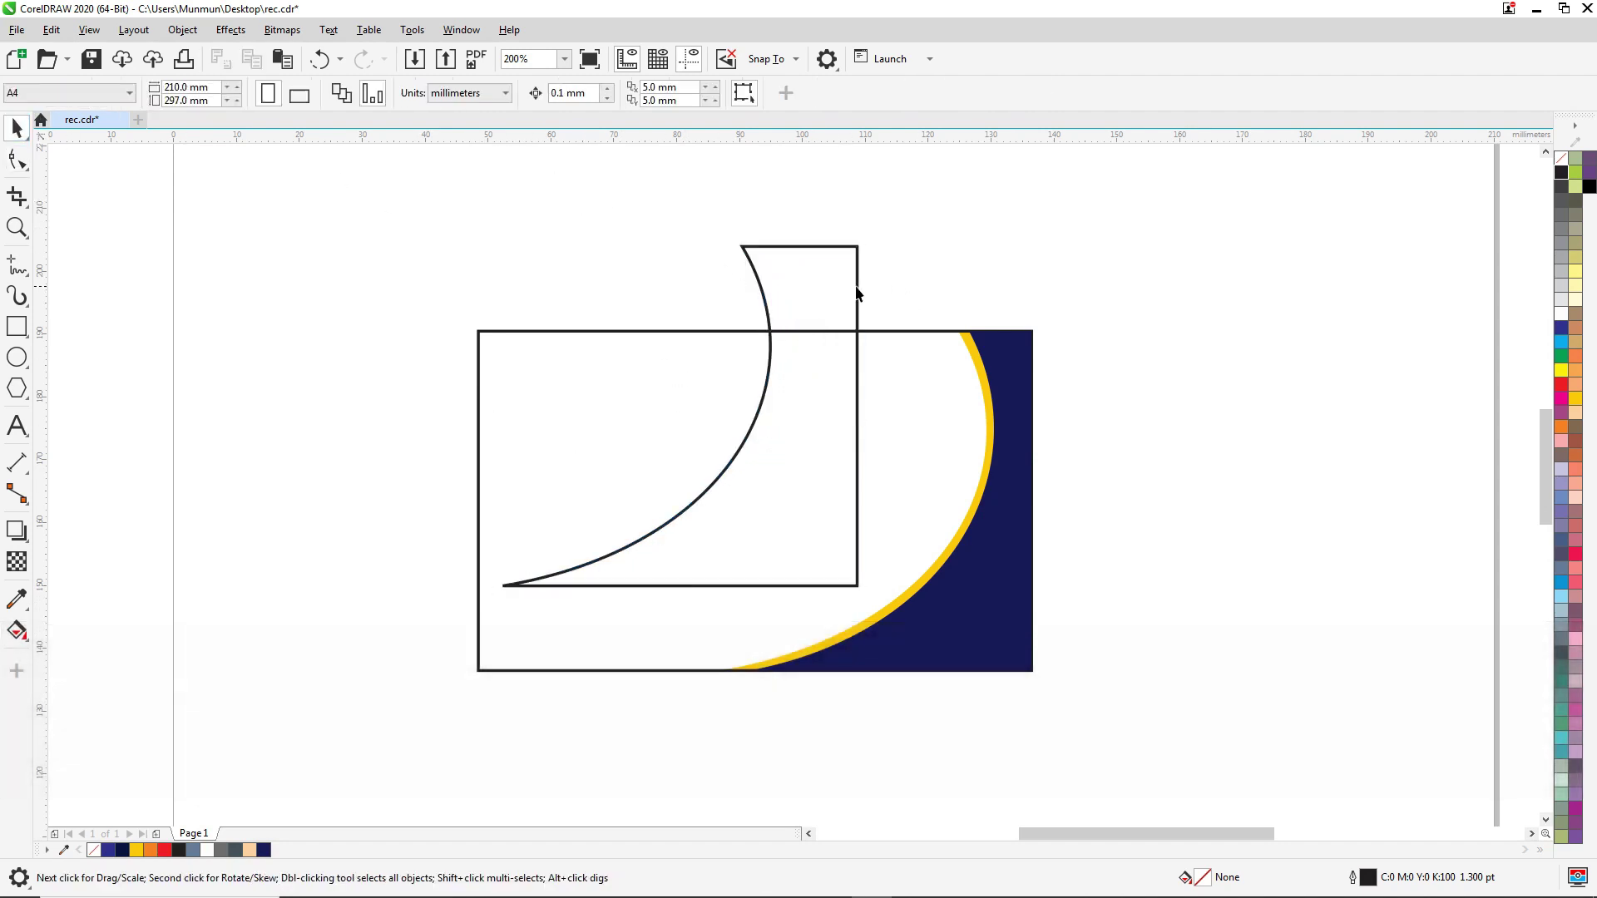
drag(857, 291, 1027, 301)
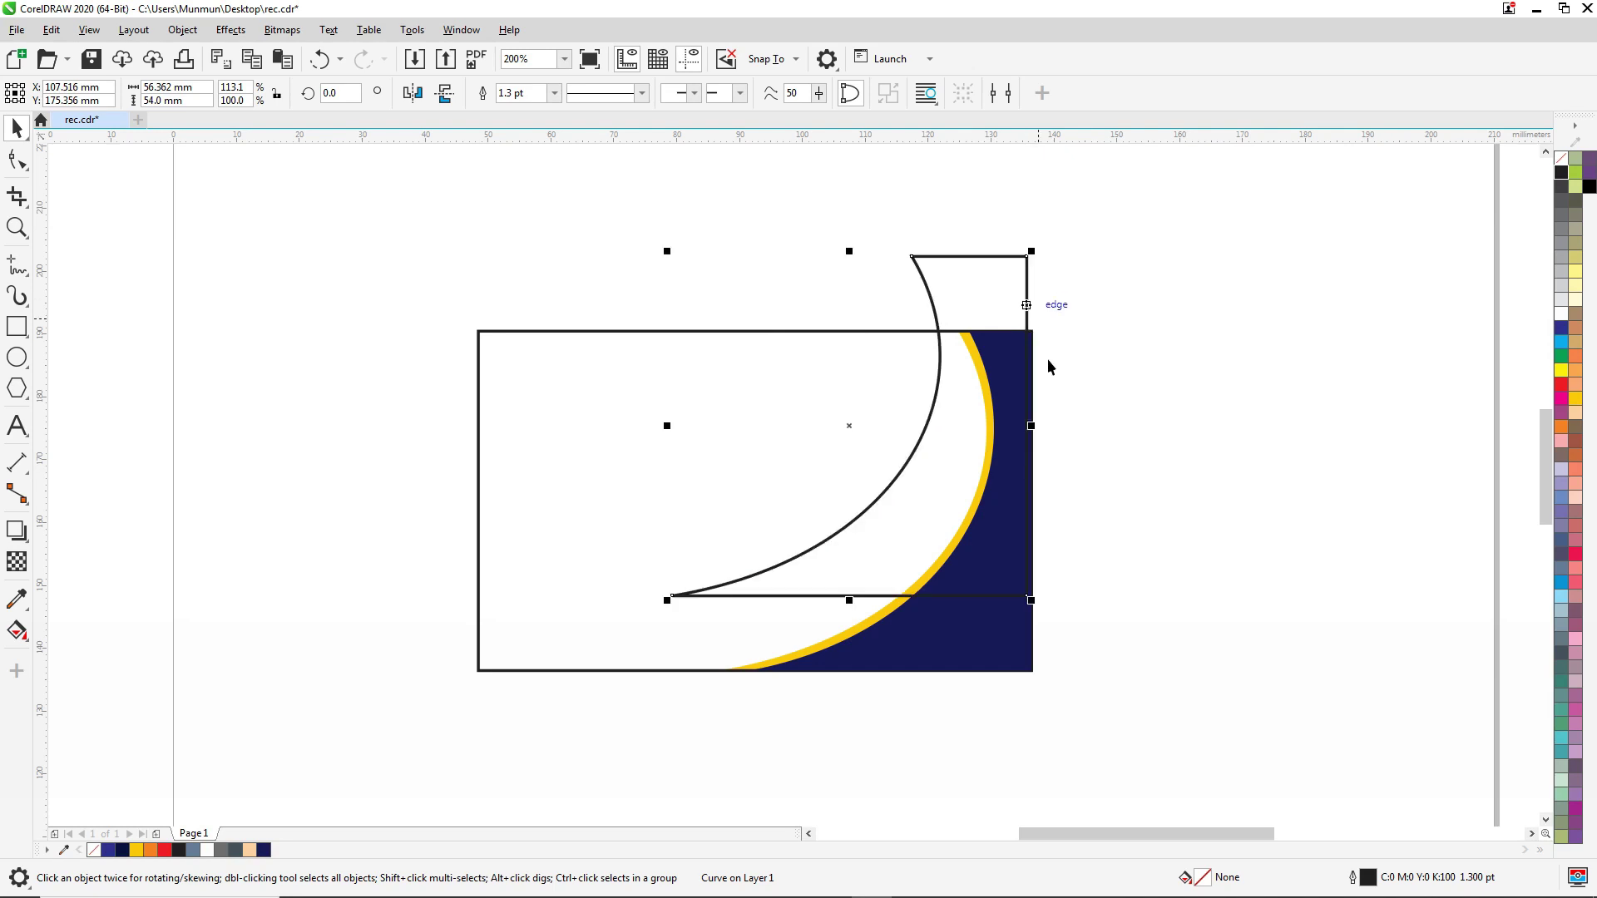
click(873, 595)
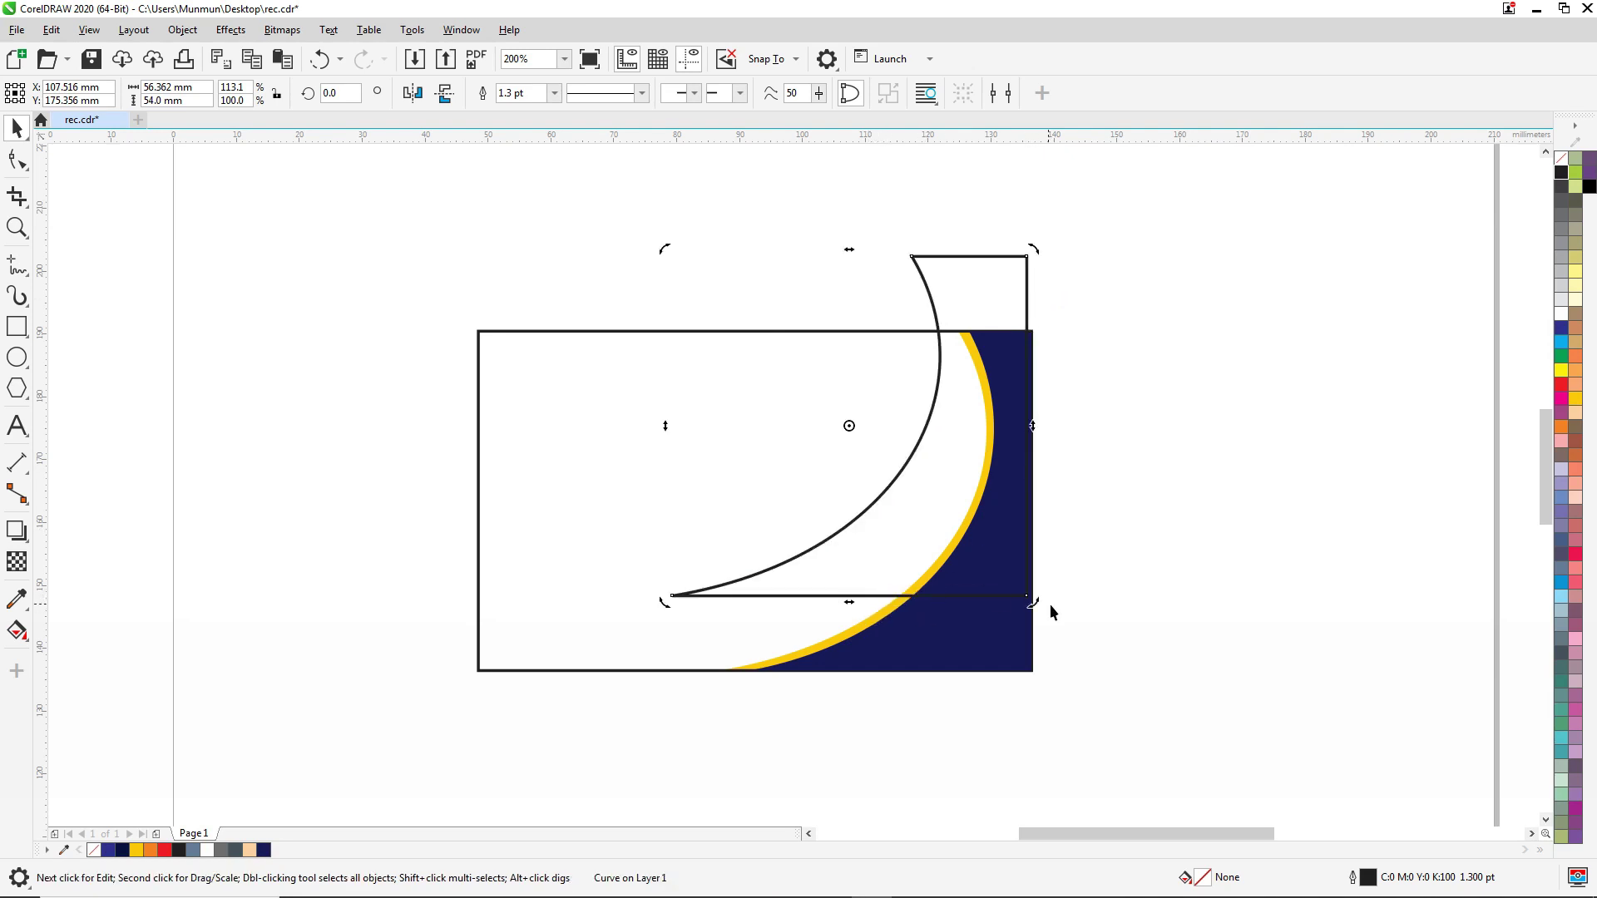
drag(1034, 604, 1201, 517)
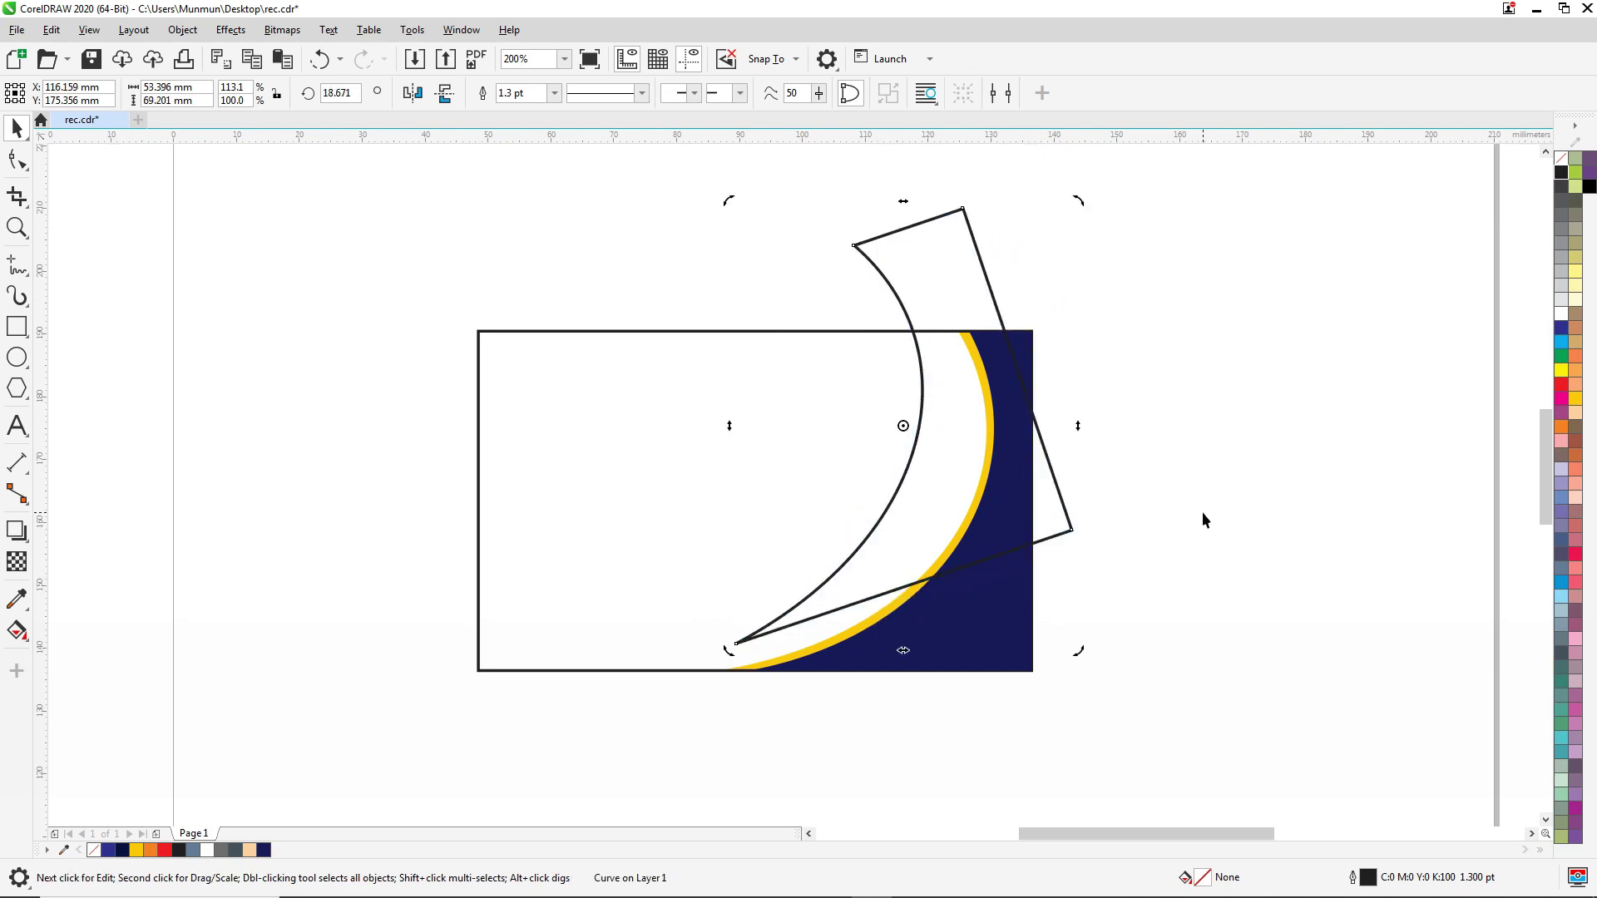
click(1197, 520)
drag(1068, 534, 1110, 538)
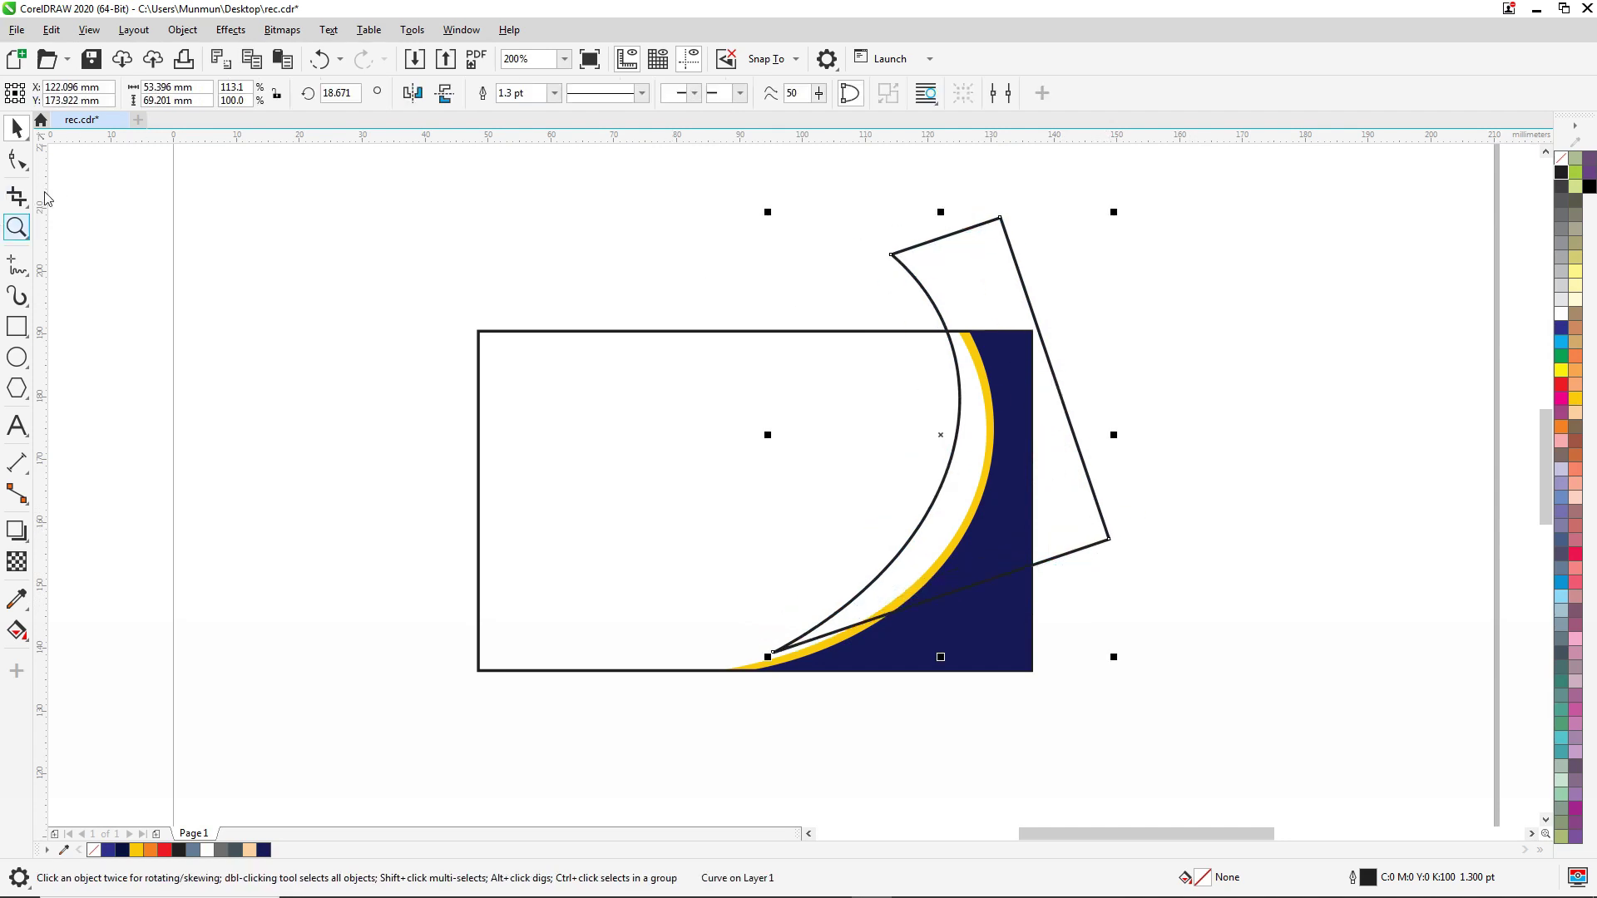
Reposition the end nodes of the rotated outline's curve to extend its upper end leftward beyond the card's top edge
click(17, 160)
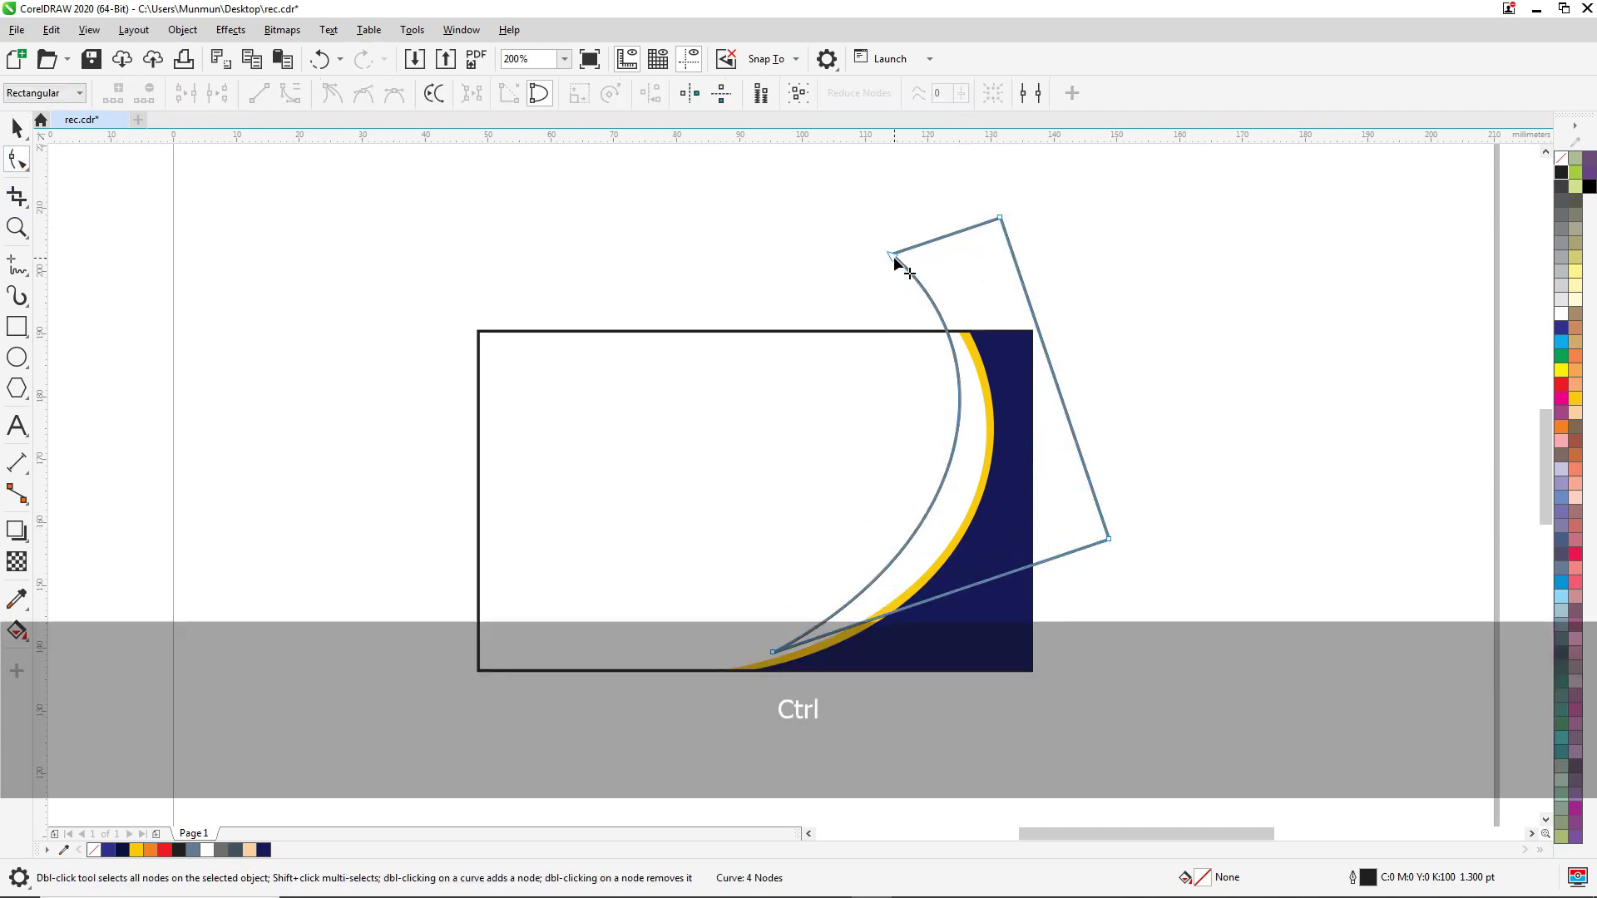
drag(892, 255, 853, 266)
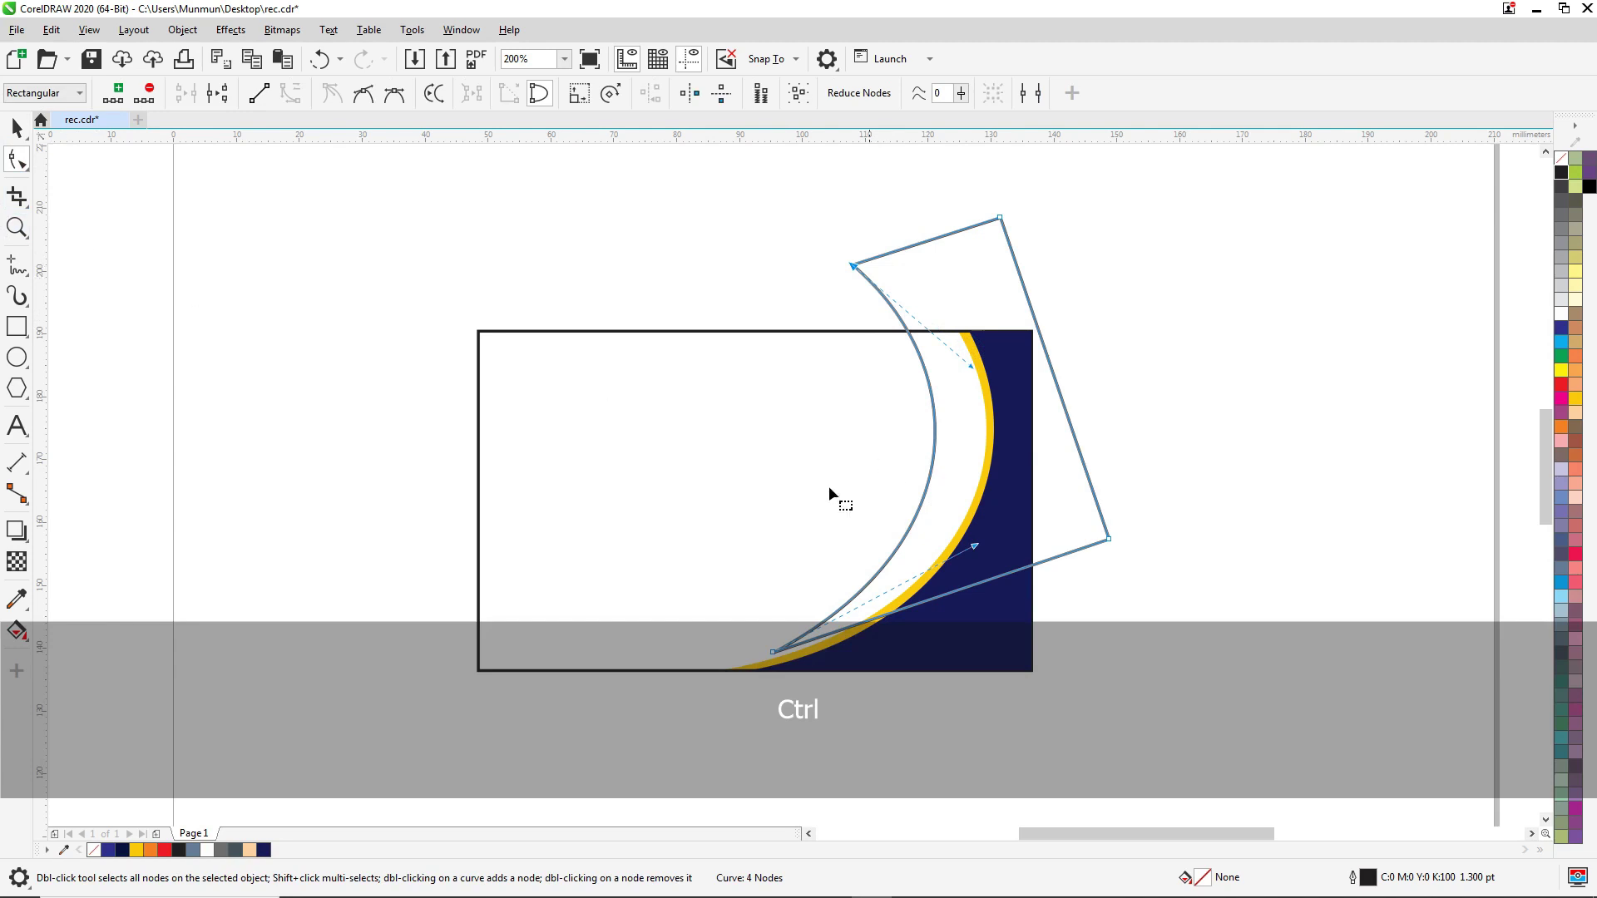
drag(786, 652, 748, 633)
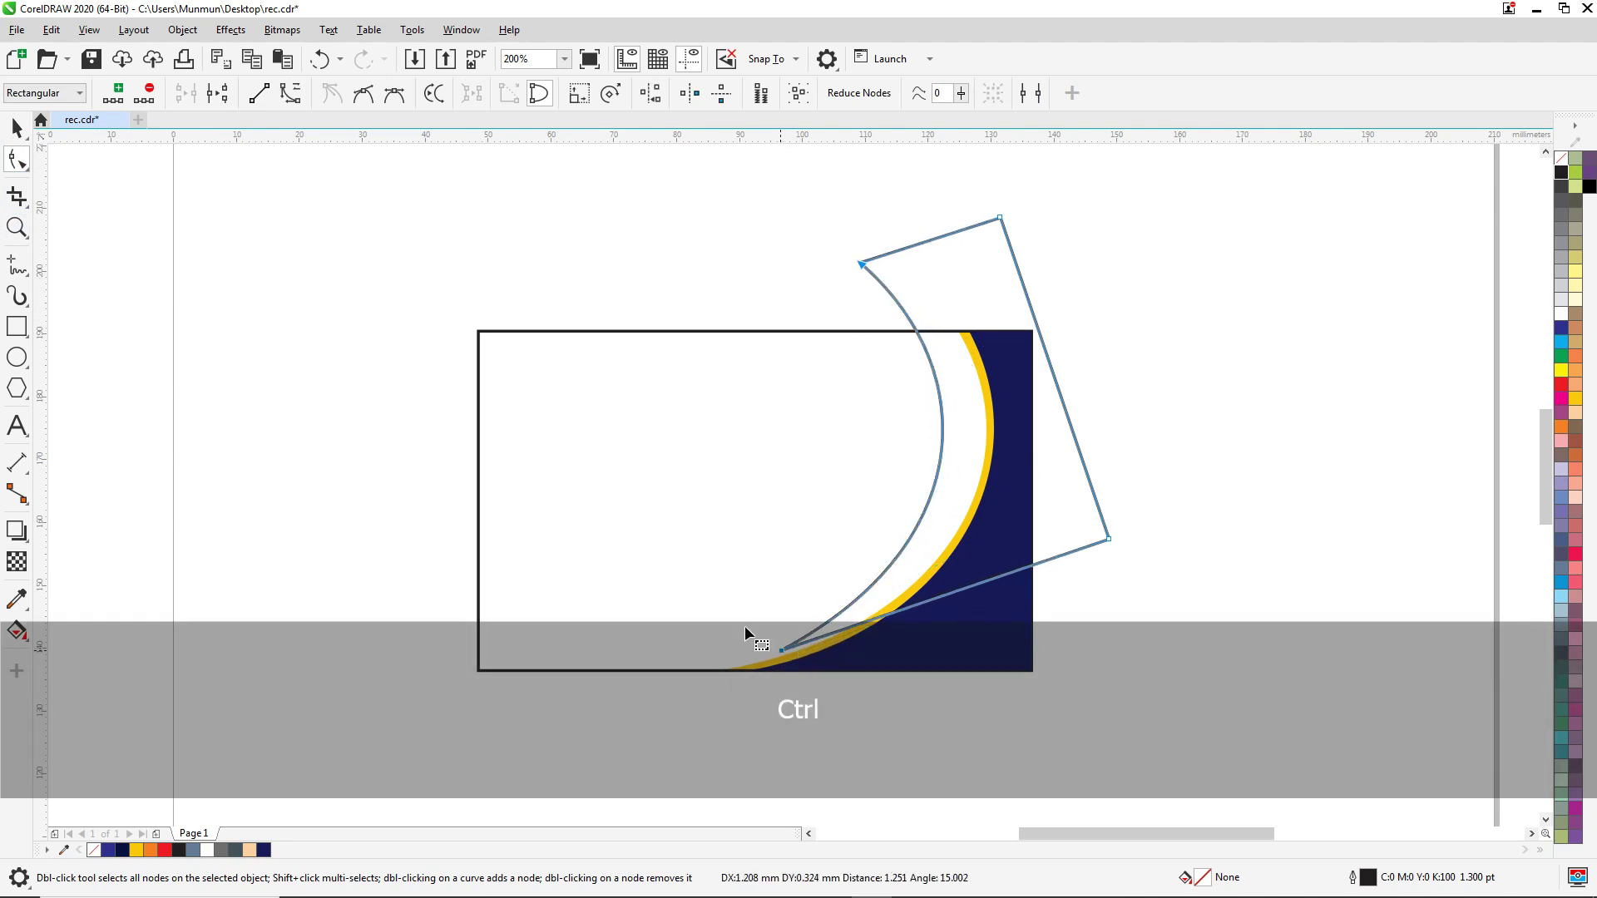
Rotate the outlined shape to about 25.7° and shift it slightly up and right over the card's right side
click(28, 127)
click(1102, 520)
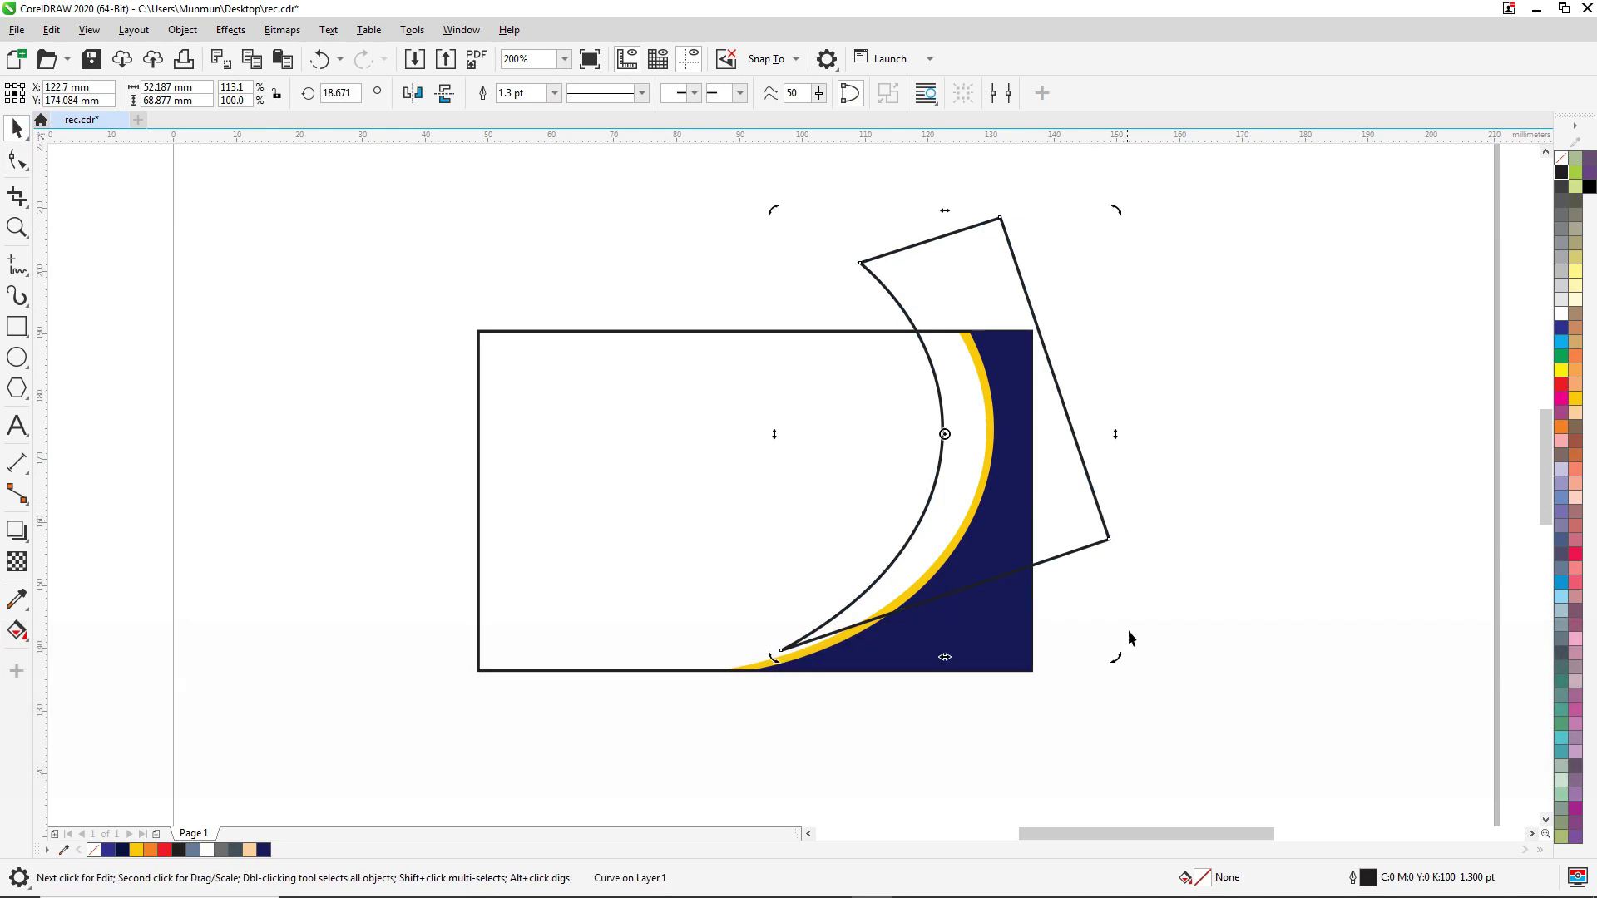
drag(1116, 658, 1143, 629)
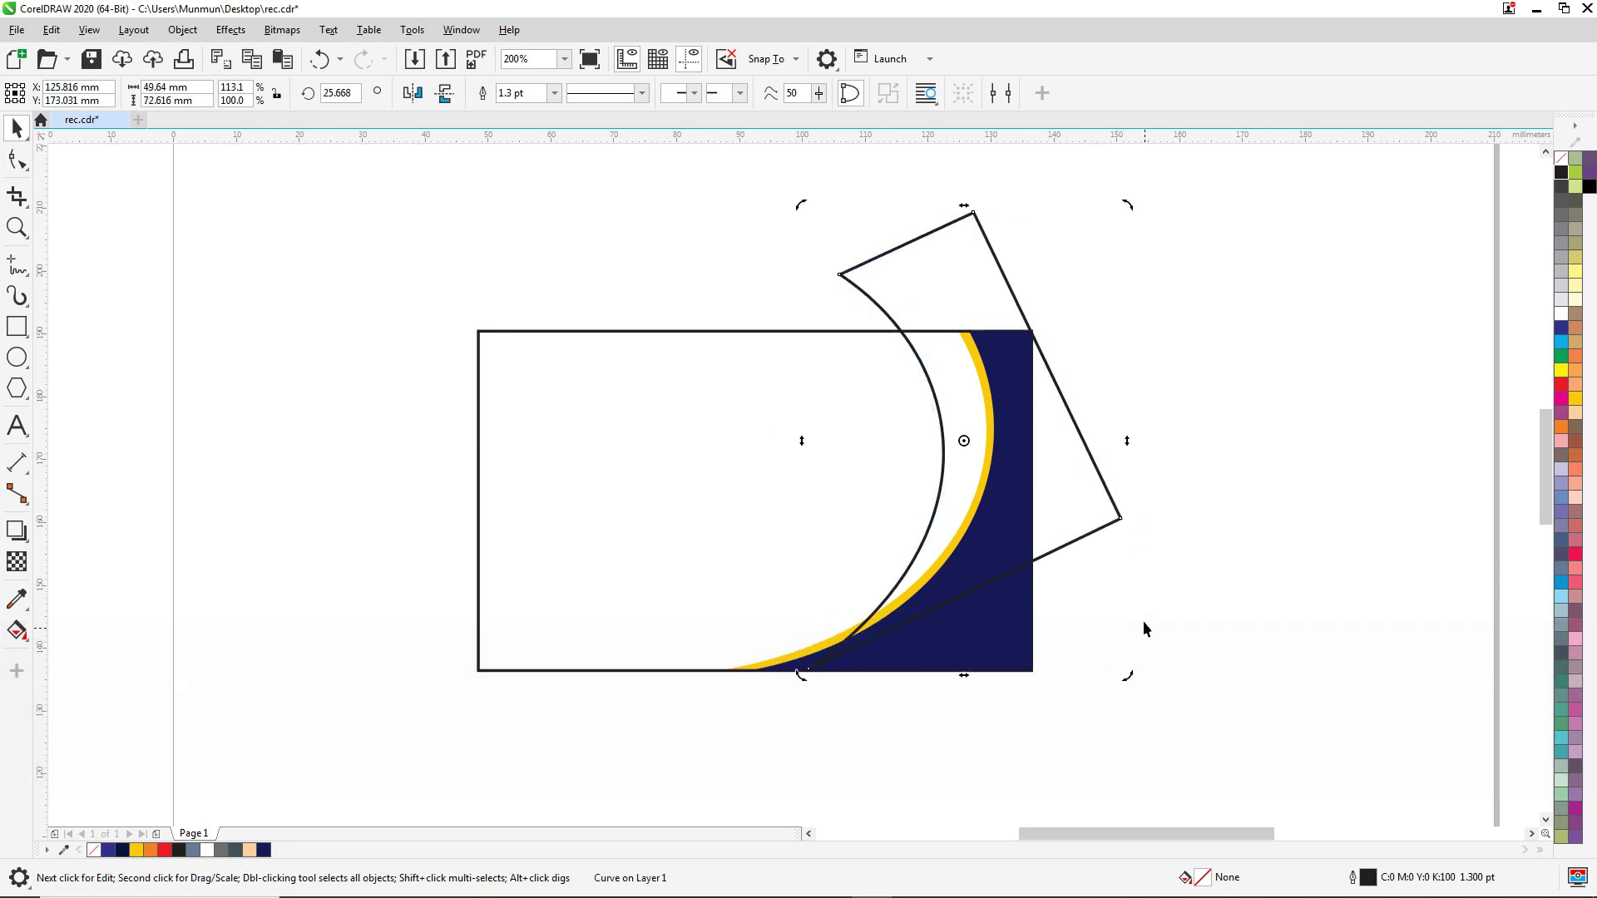
click(1227, 436)
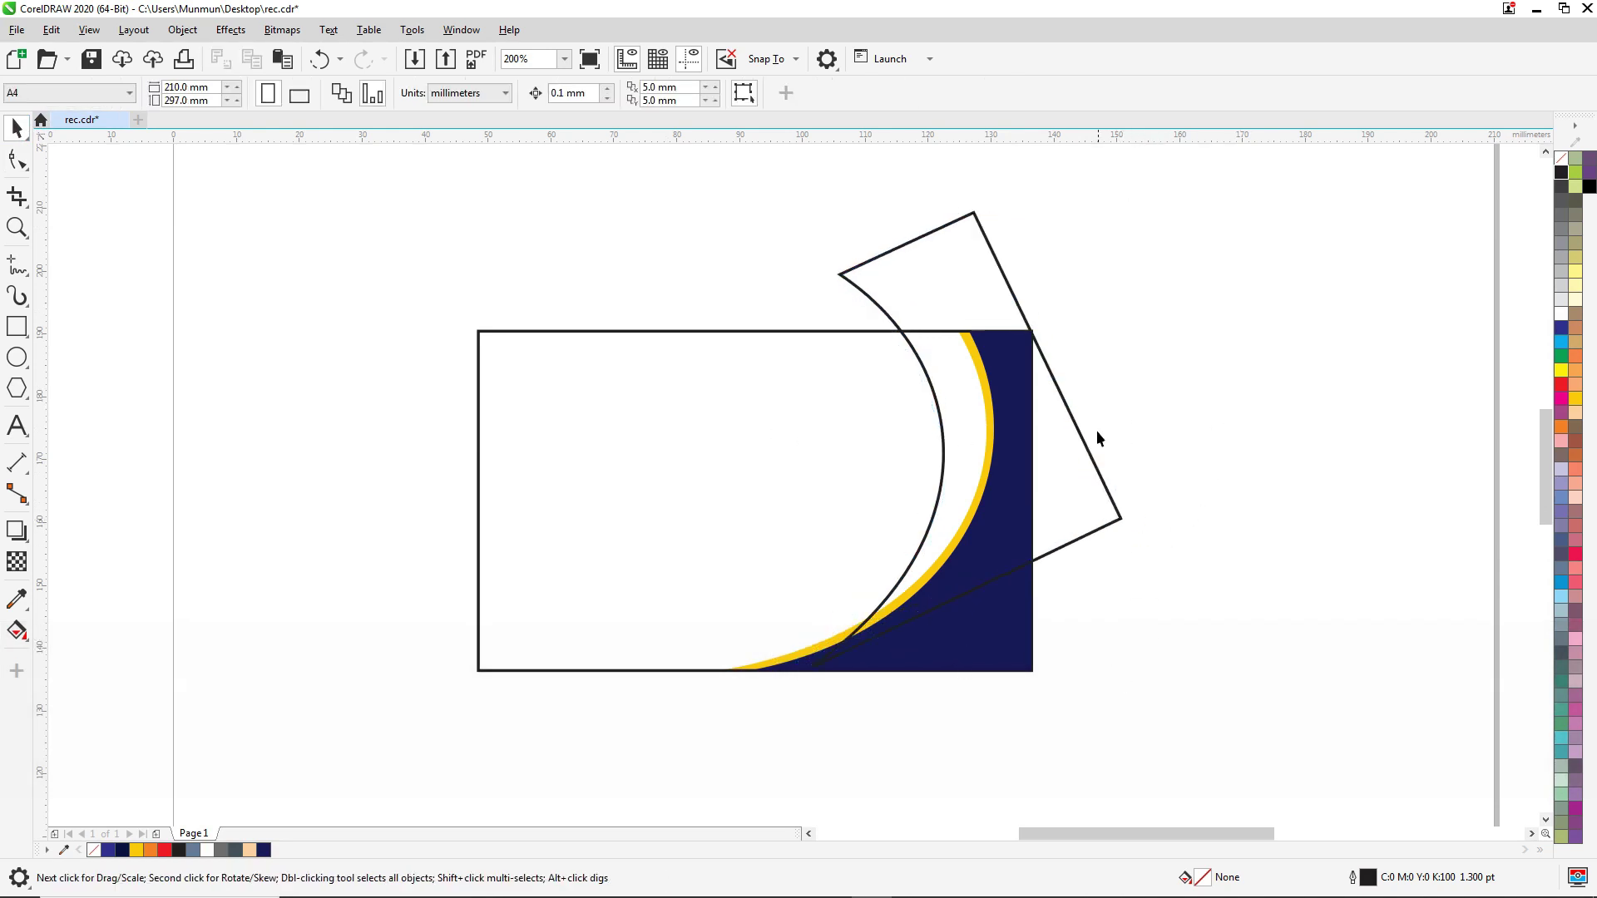
drag(1087, 449, 1081, 434)
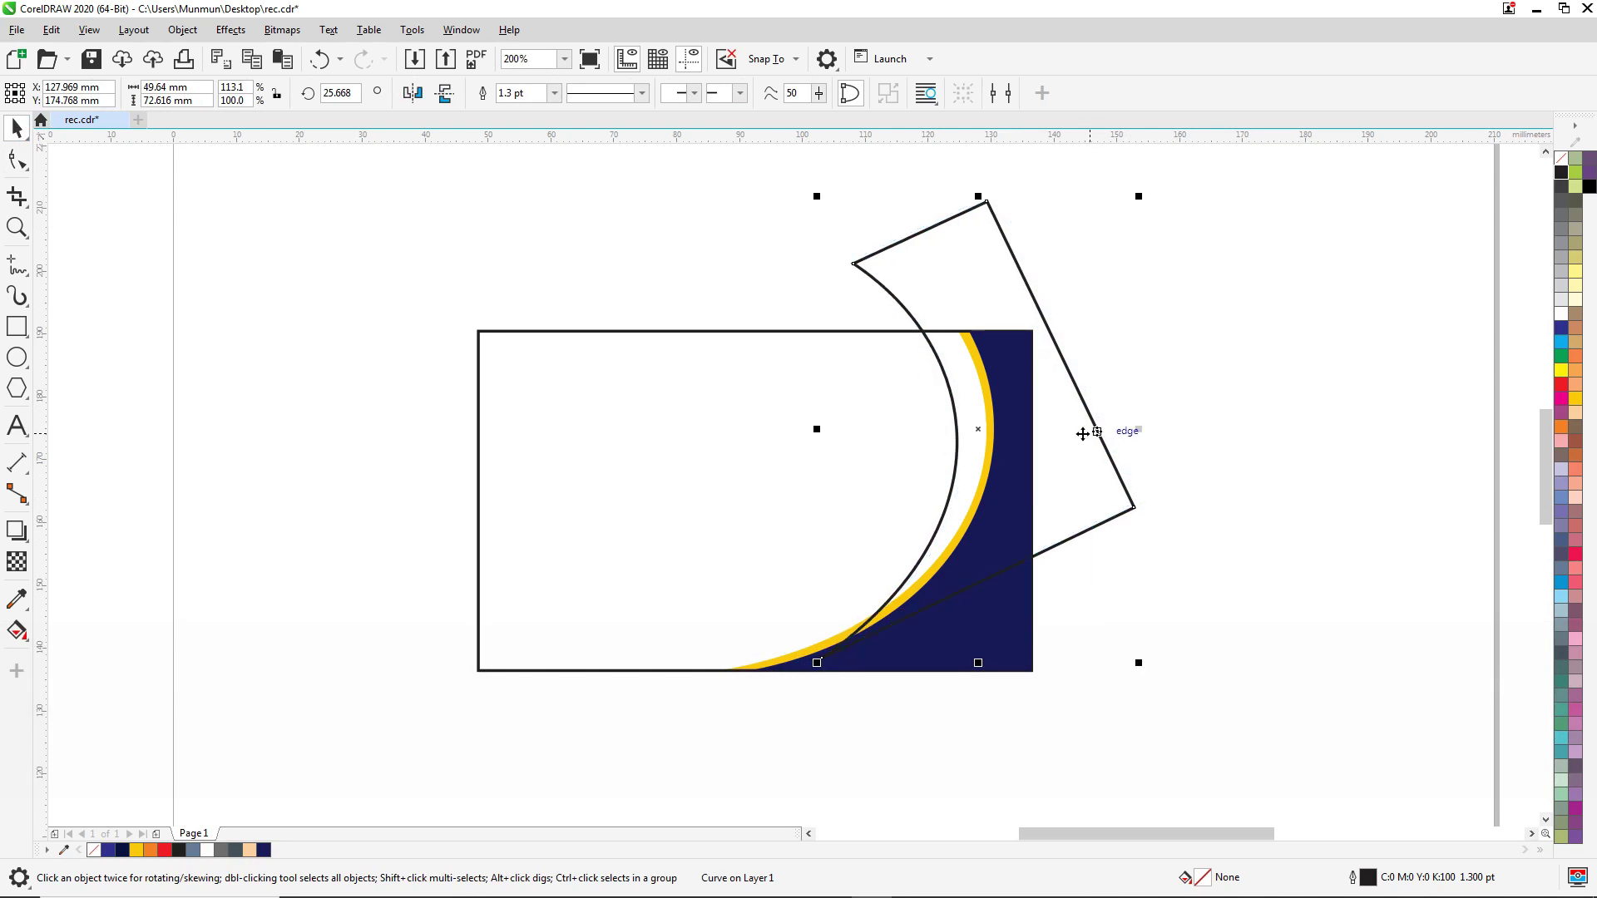
Move the upper-left node of the outlined shape's curve about 8 mm left and slightly down, then fine-tune the curve's handle
click(17, 160)
scroll(894, 265, up, 1)
drag(724, 221, 714, 281)
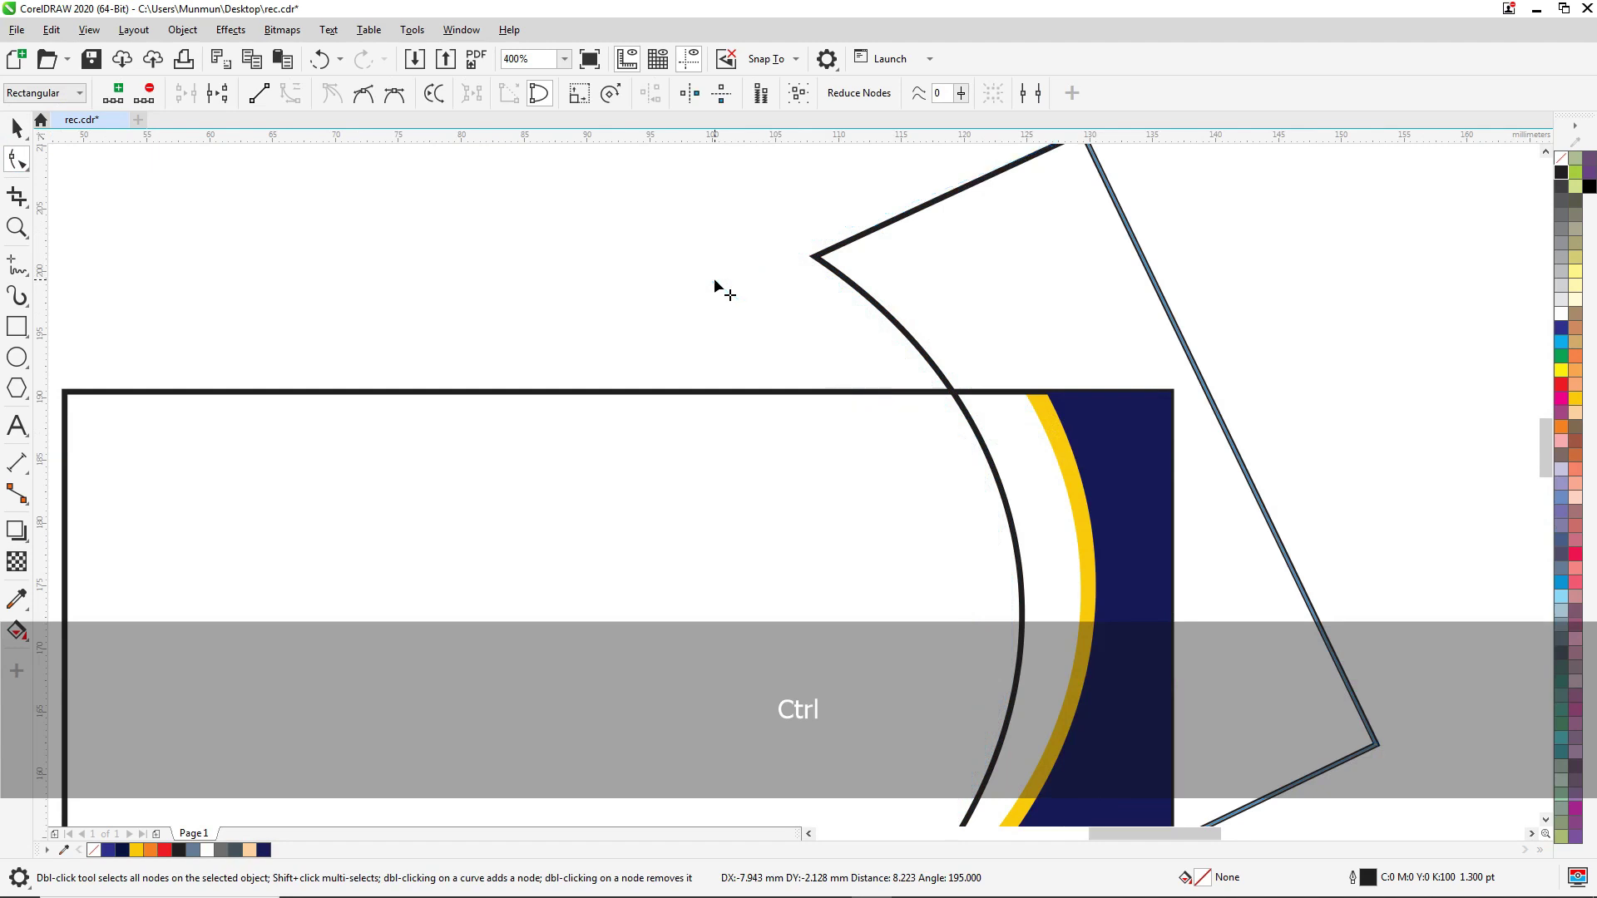
scroll(714, 277, down, 1)
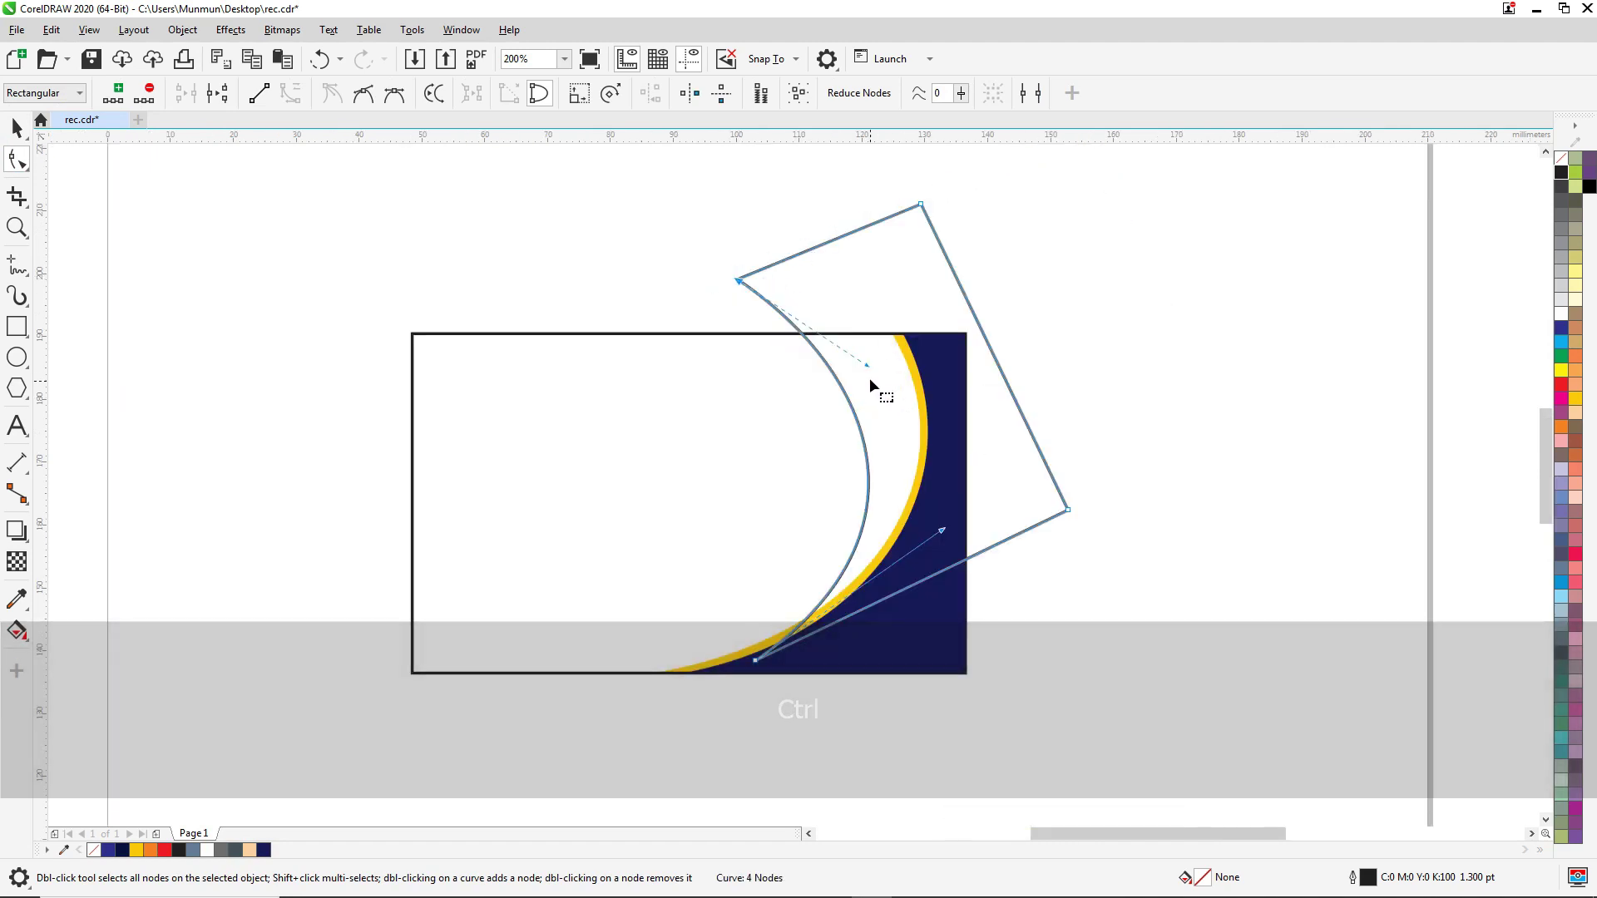
drag(867, 365, 870, 366)
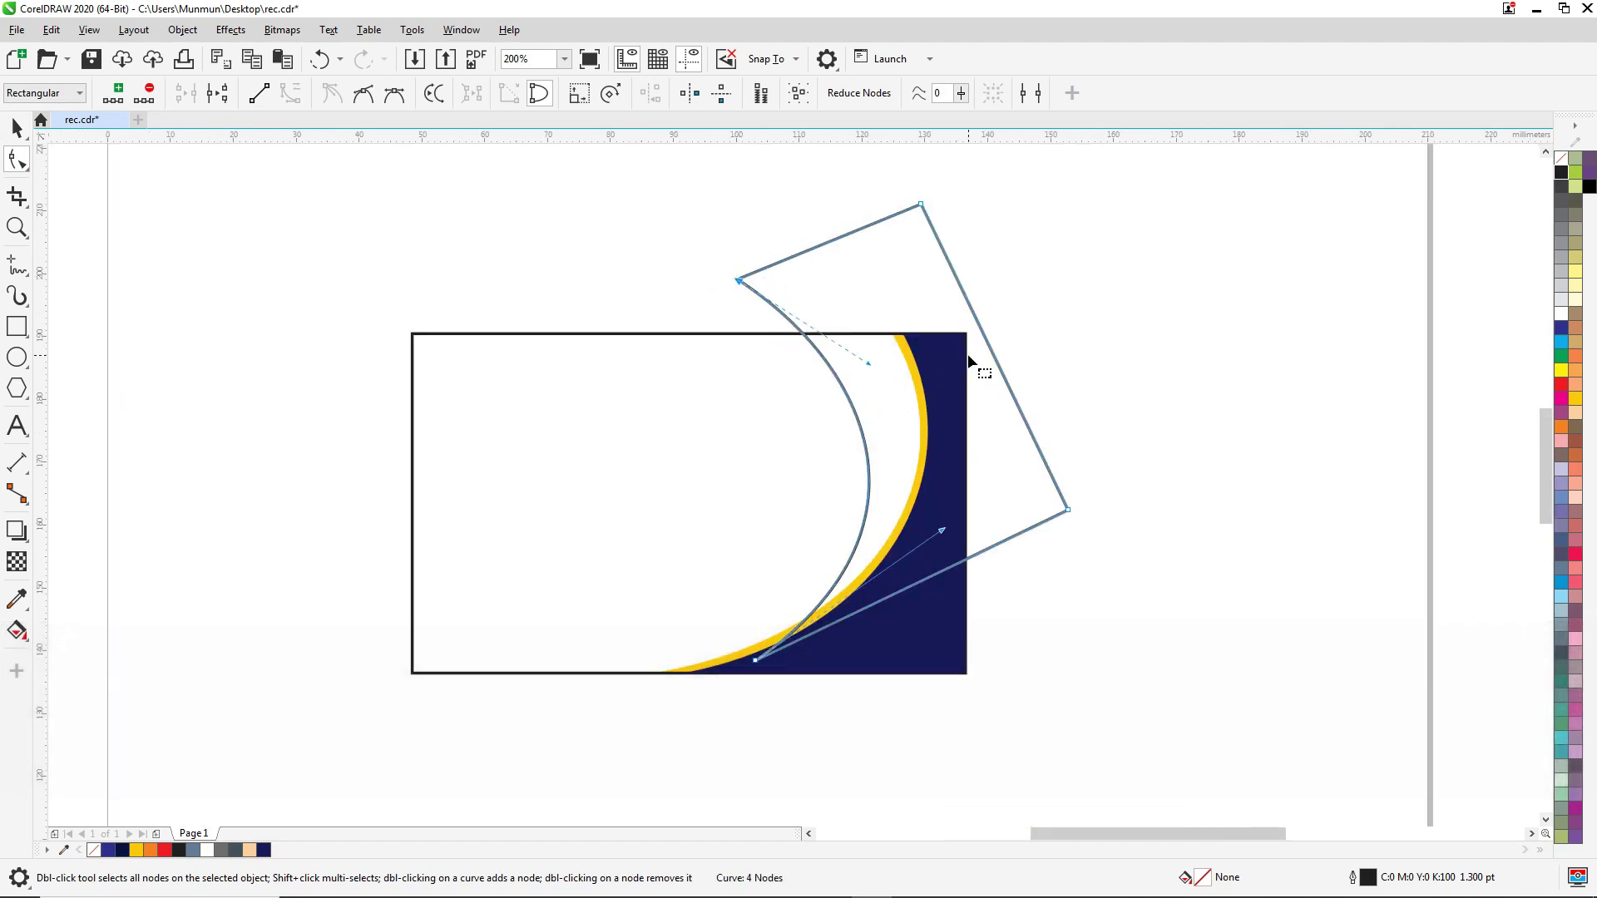
Smart Fill the card area between the outlined curve and the yellow band, then delete the outlined shape
click(17, 631)
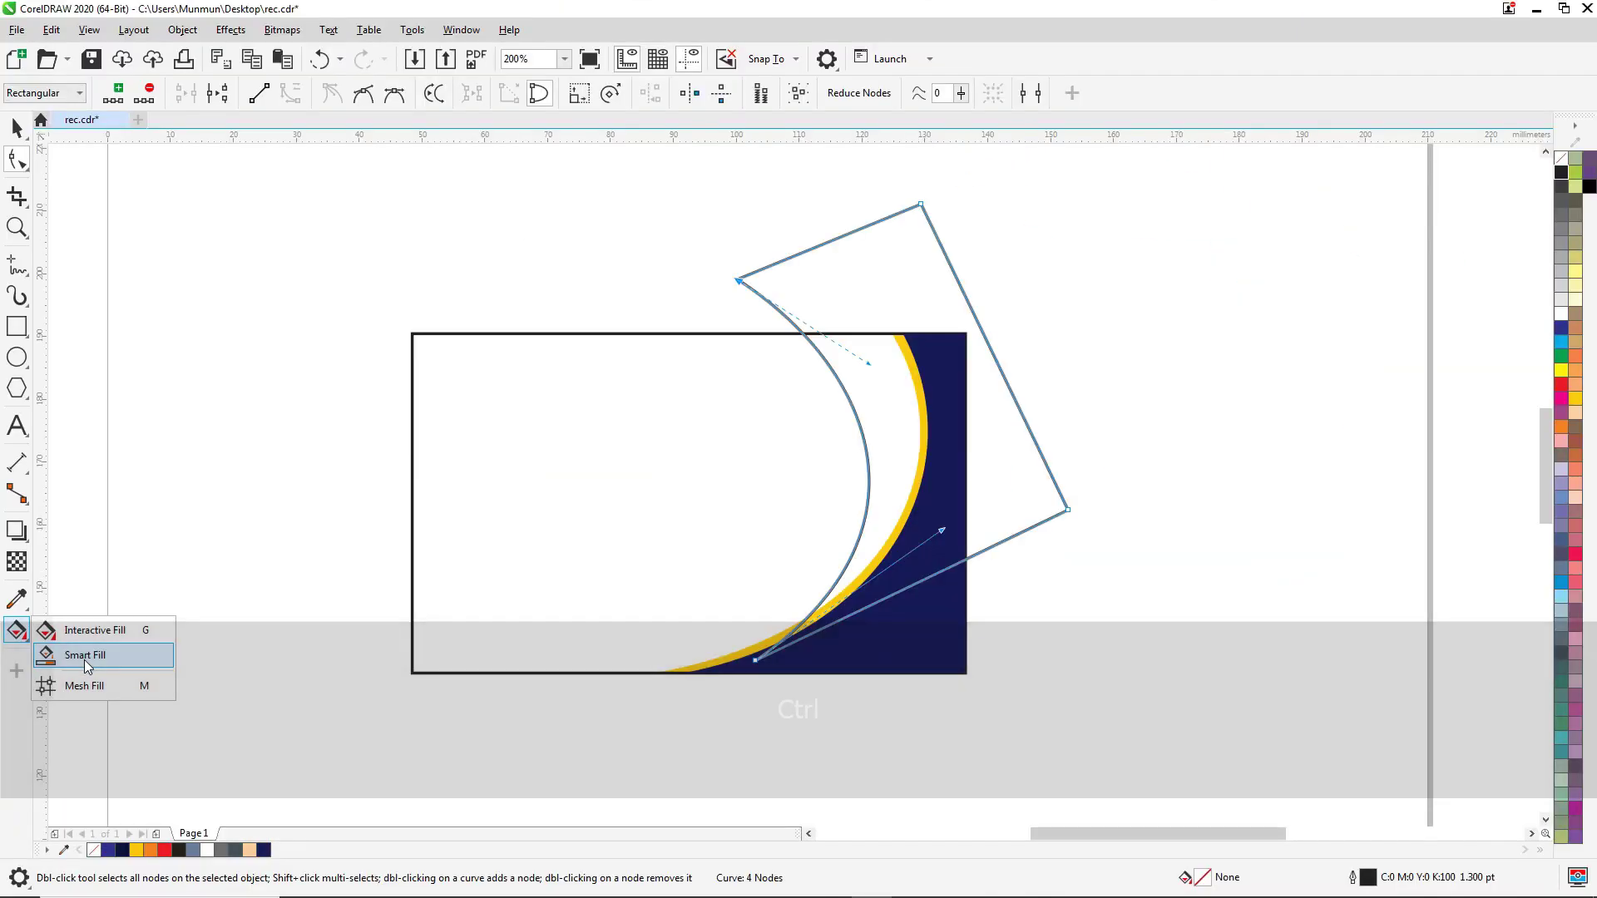
click(85, 656)
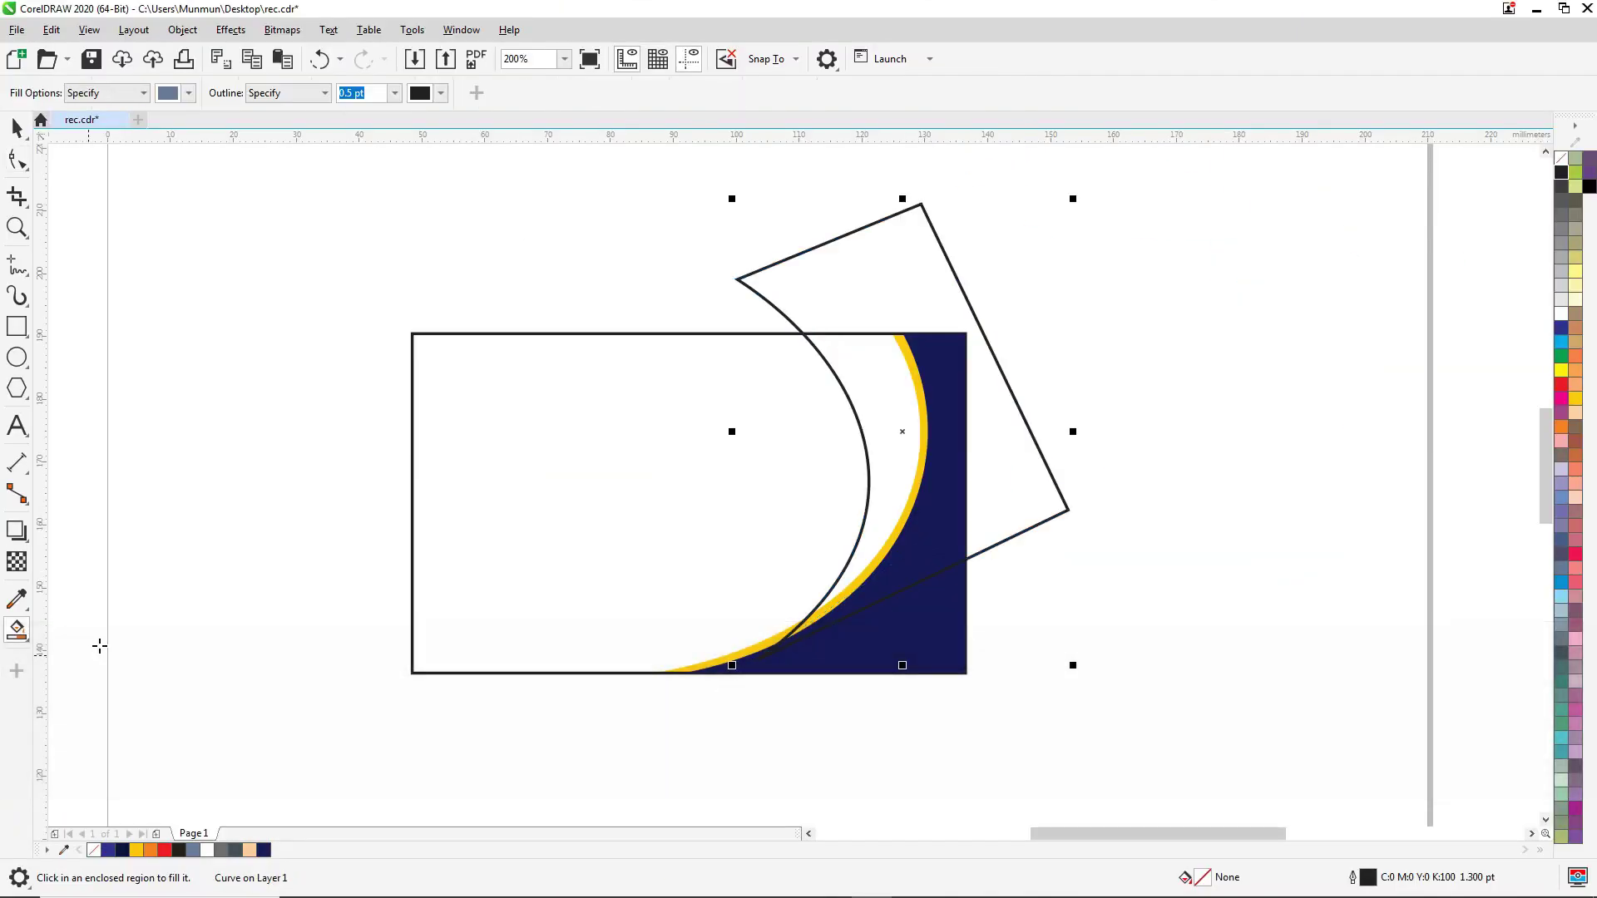
click(884, 381)
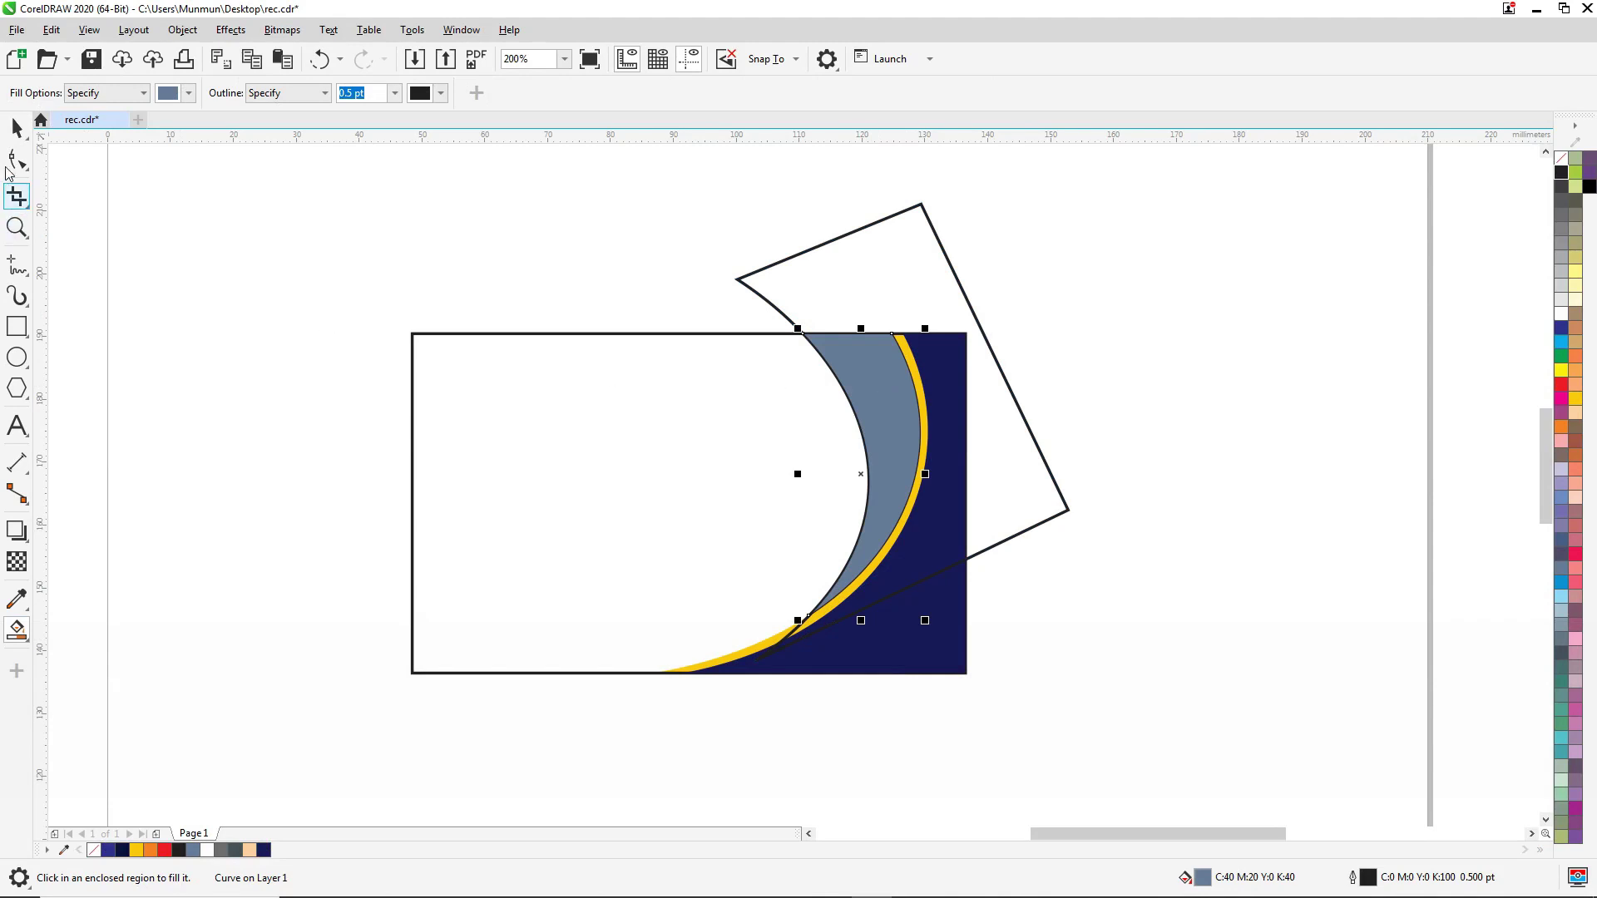
click(17, 128)
click(819, 249)
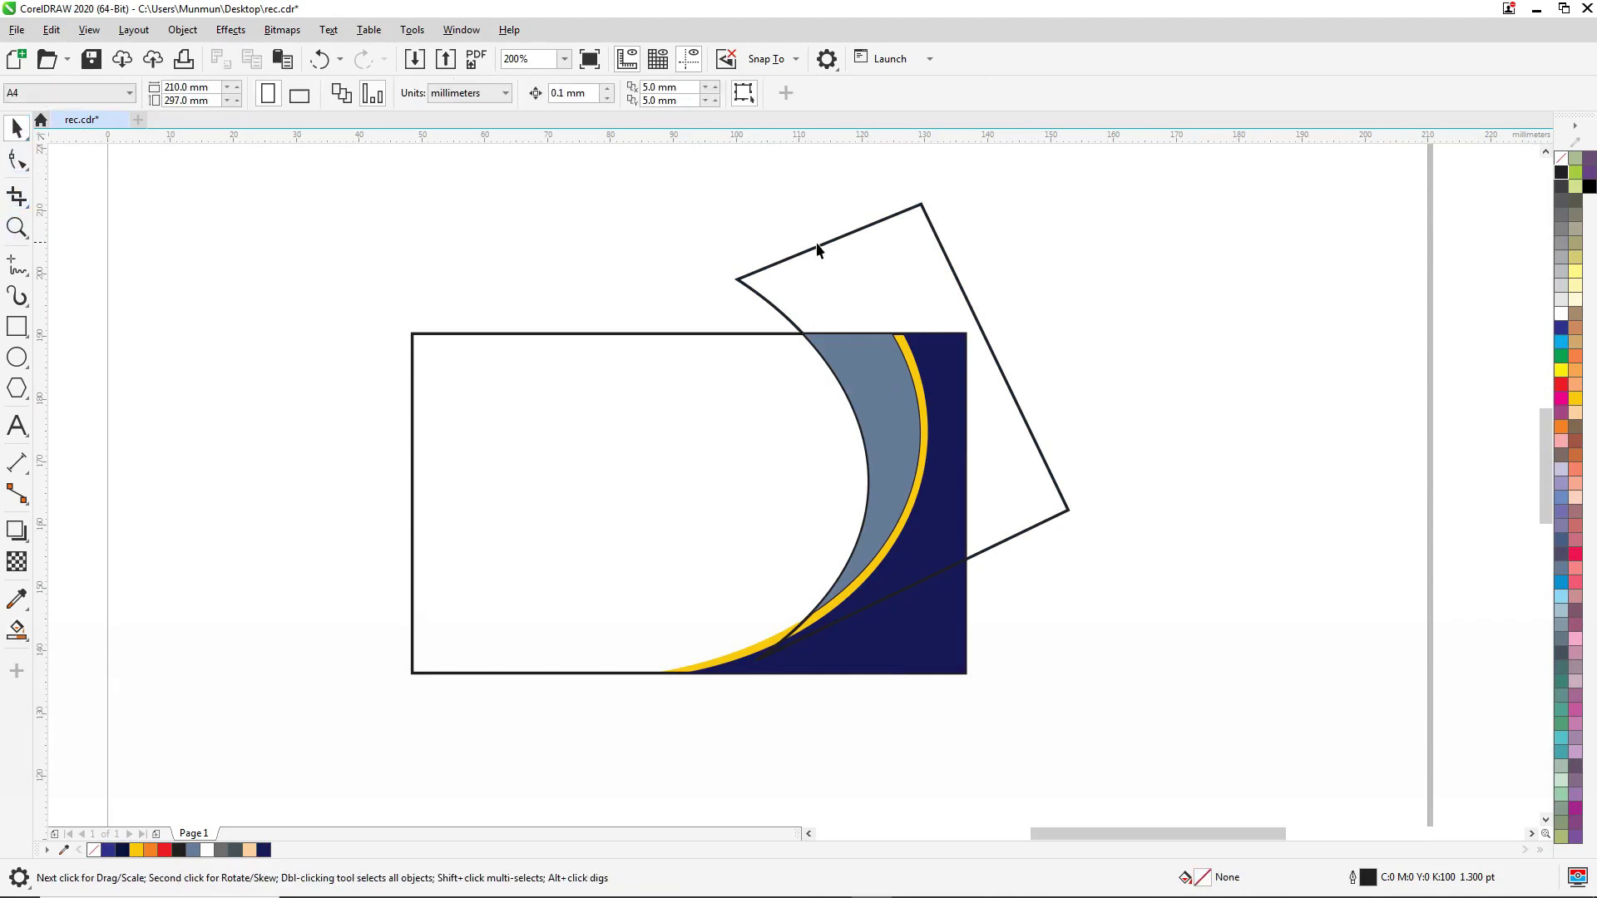
click(857, 265)
key(Delete)
Fill the new crescent with orange (C0 M60 Y100 K0) and remove its outline
click(862, 366)
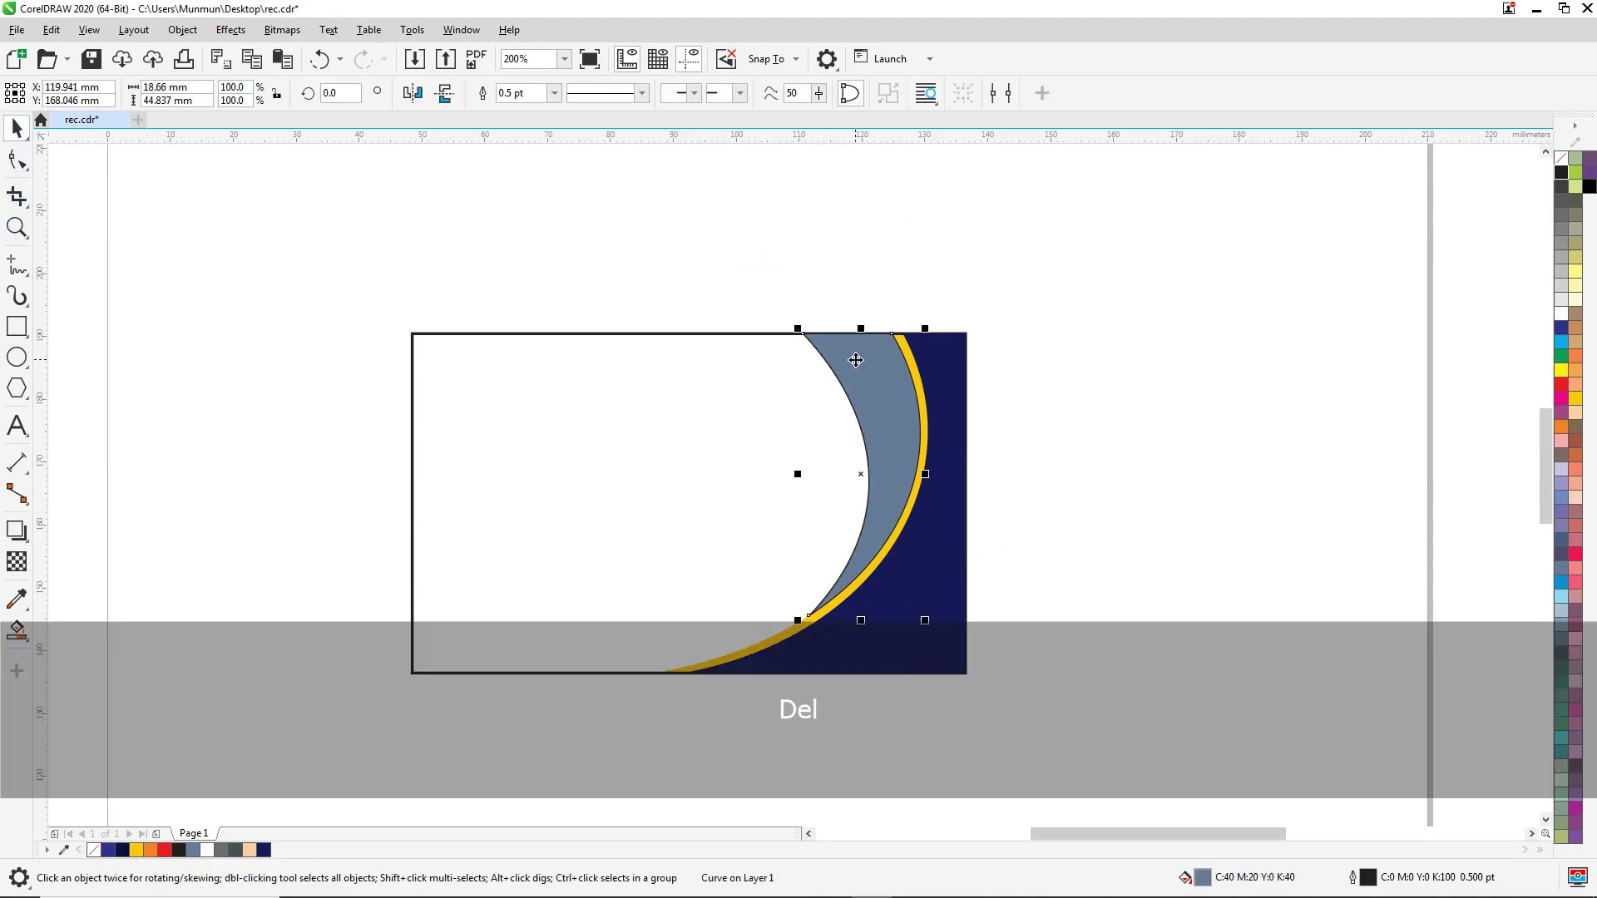
click(1561, 426)
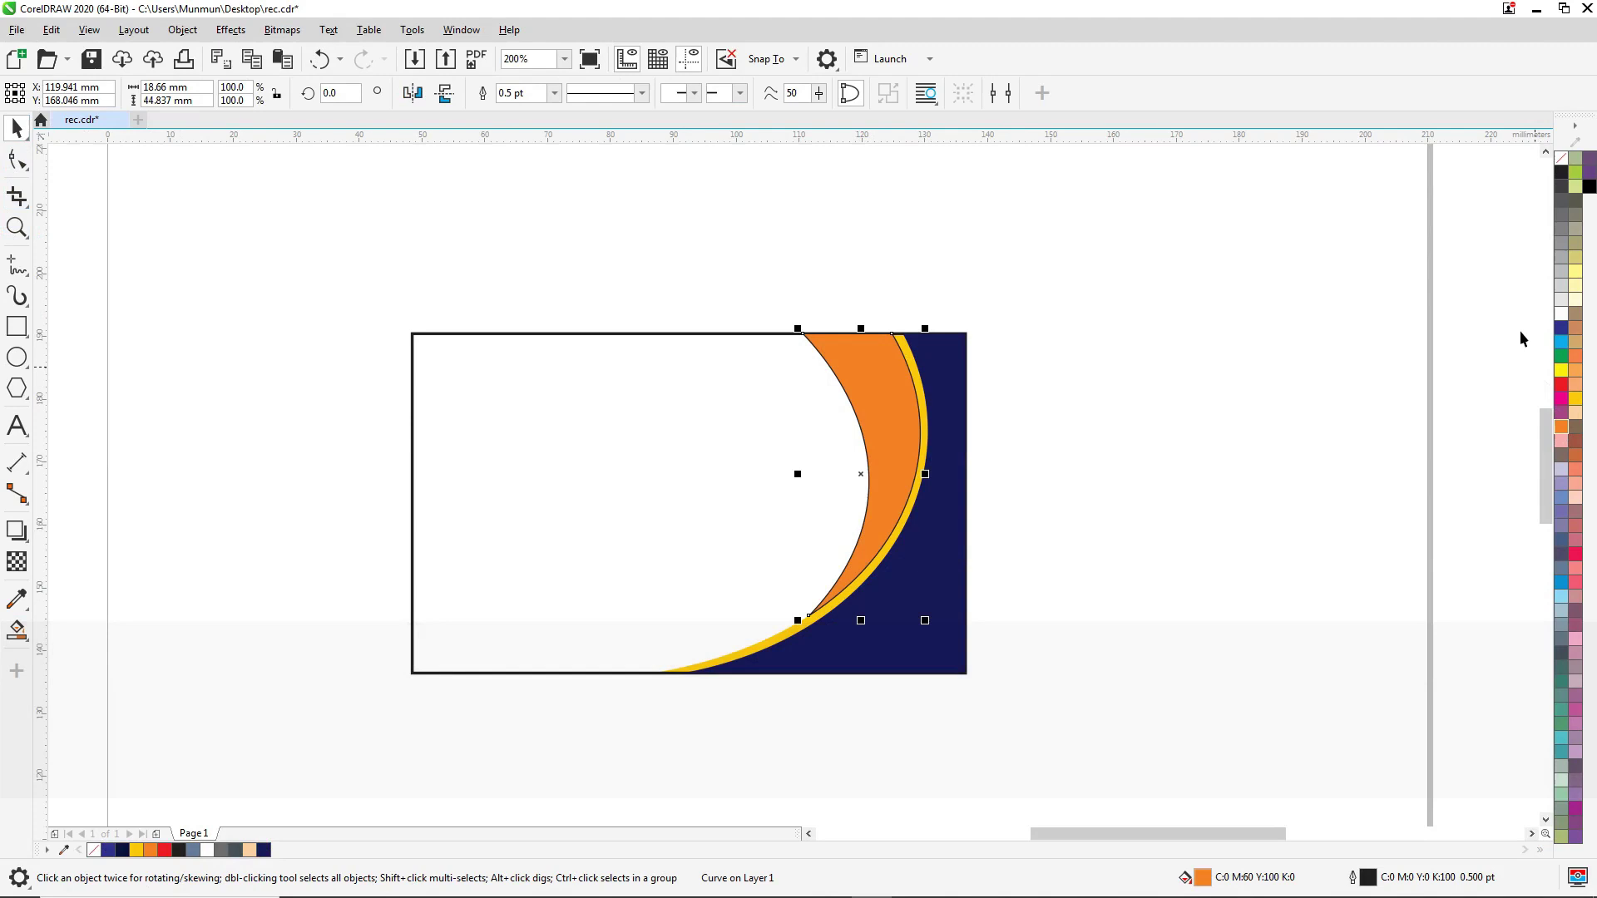
right_click(1561, 159)
click(1210, 221)
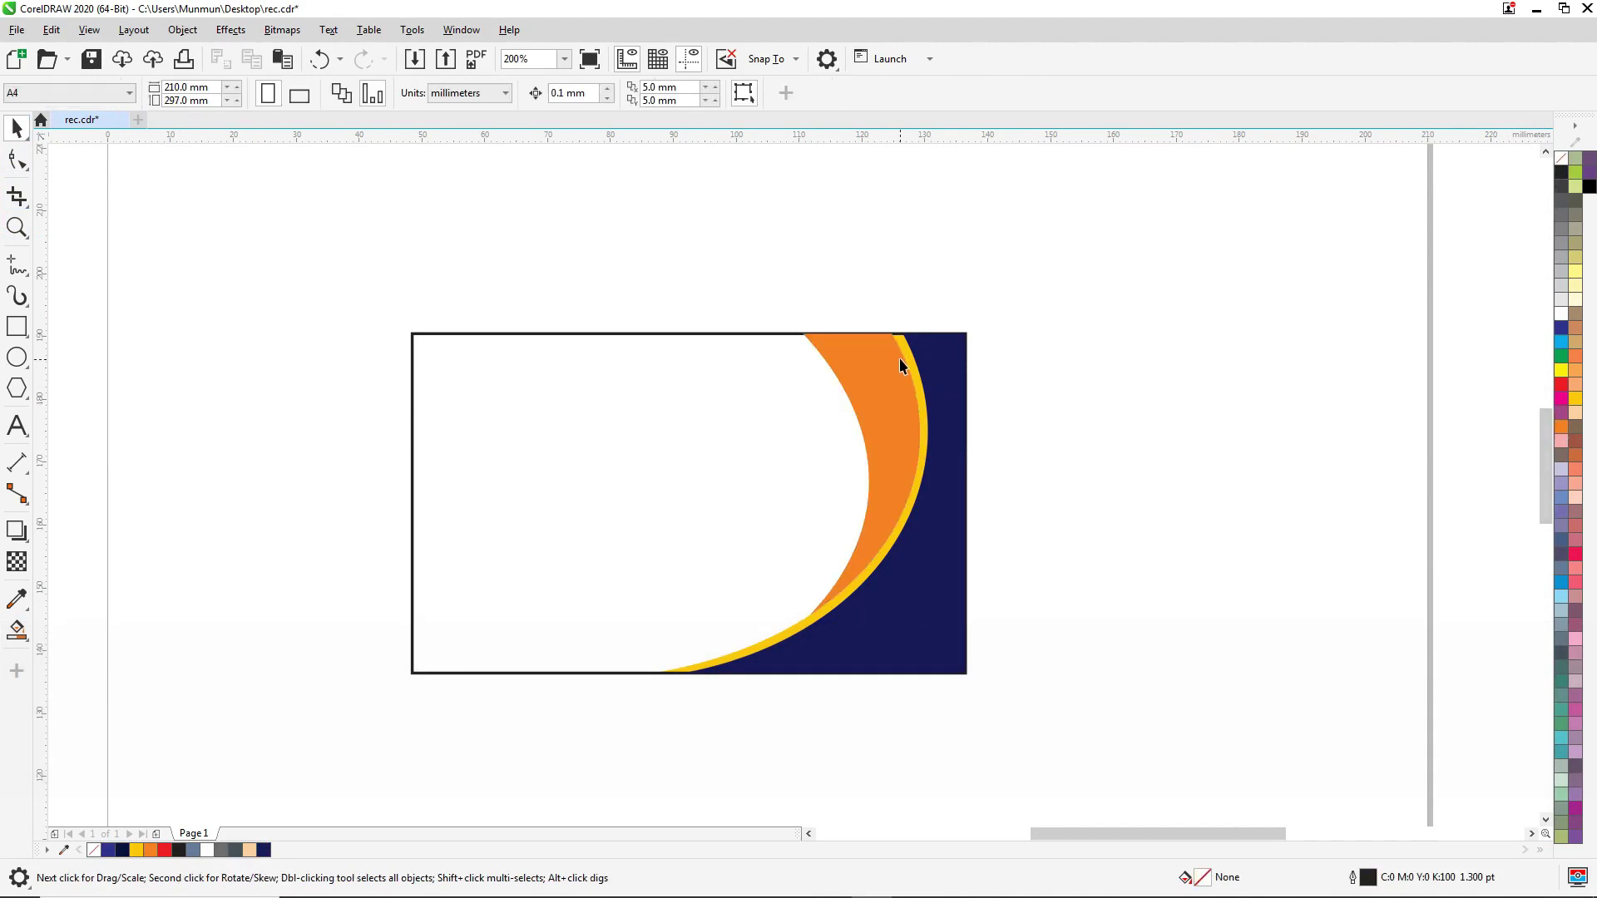
Send the 88 x 54 mm card rectangle to the back, behind the curved shapes
scroll(900, 359, up, 2)
click(906, 335)
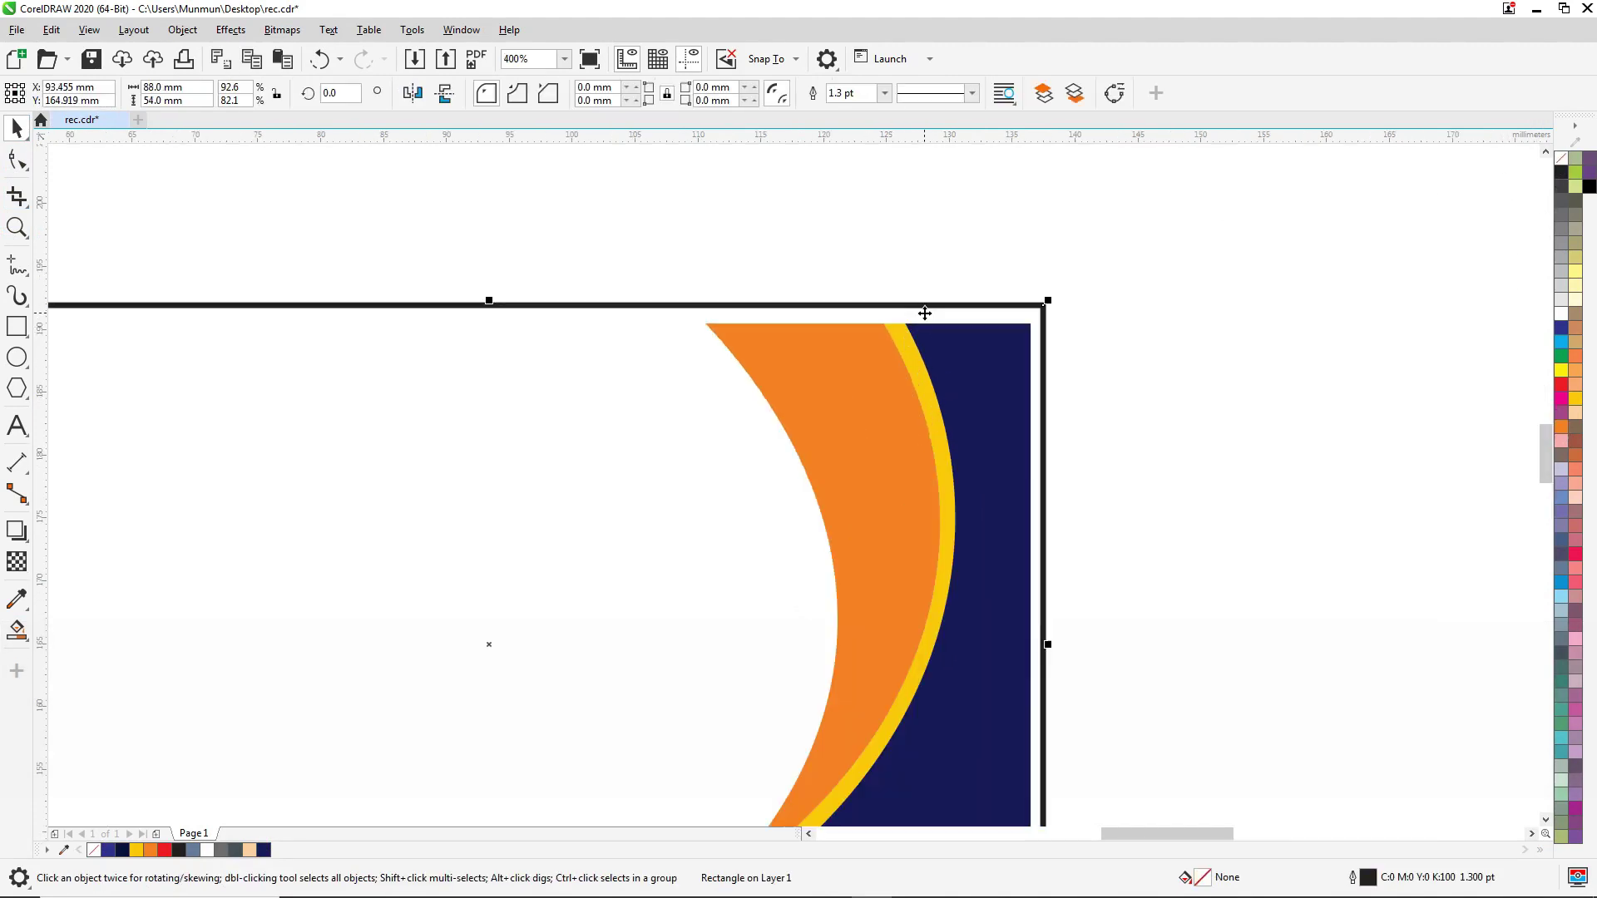
key(ctrl)
key(ctrl+End)
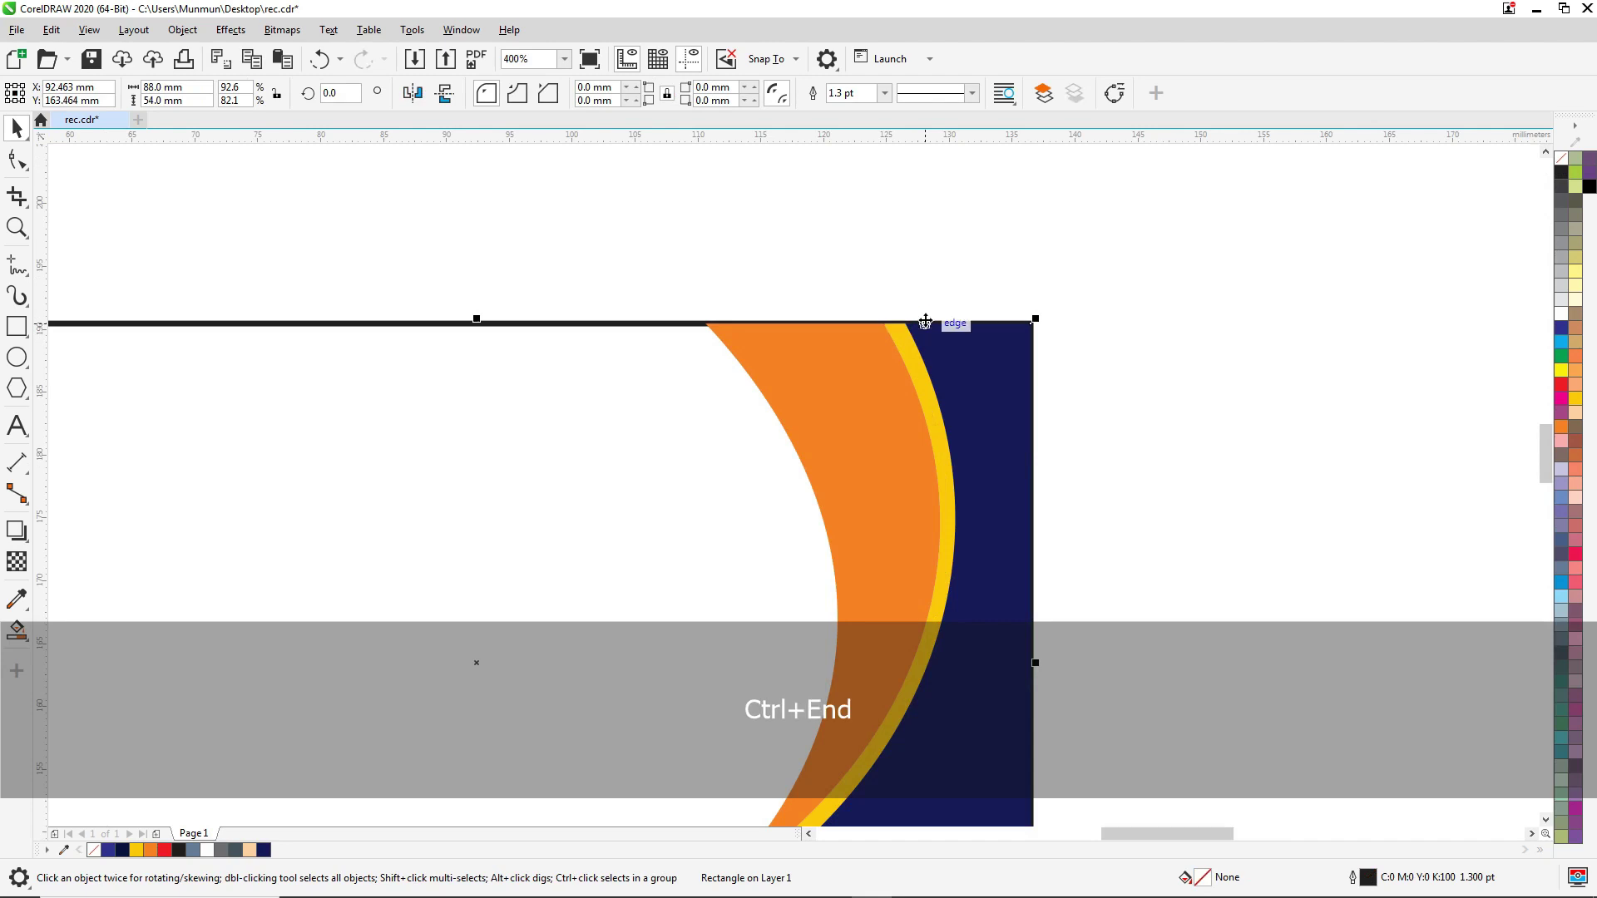
Change the yellow curved band's fill to white, keeping the band in its original position
drag(901, 337, 906, 309)
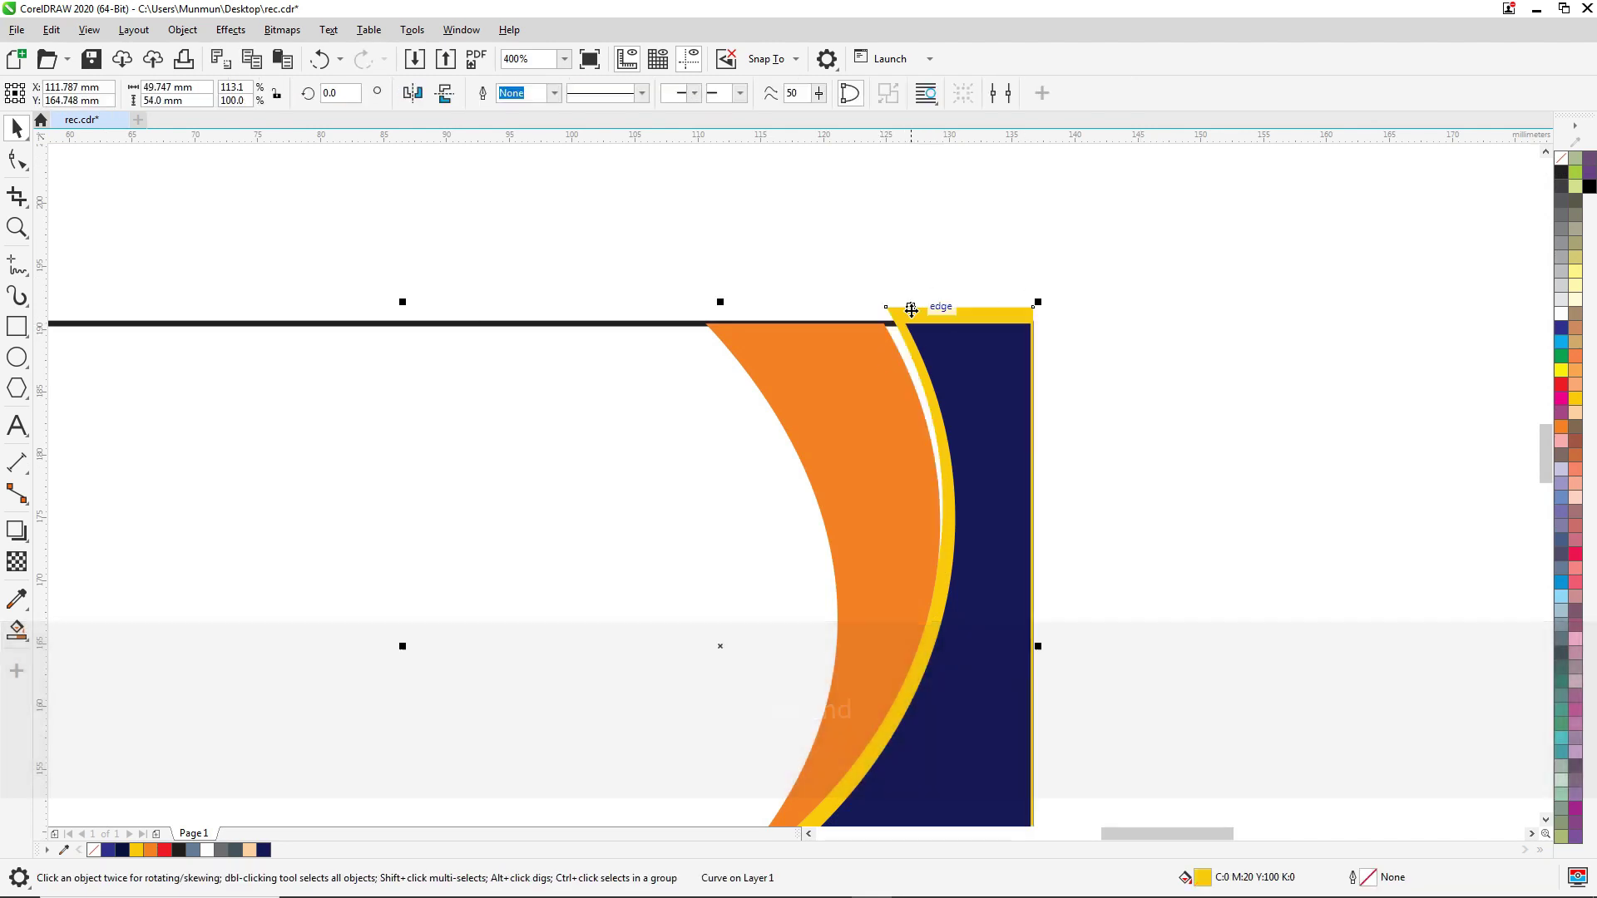
key(ctrl)
key(ctrl+z)
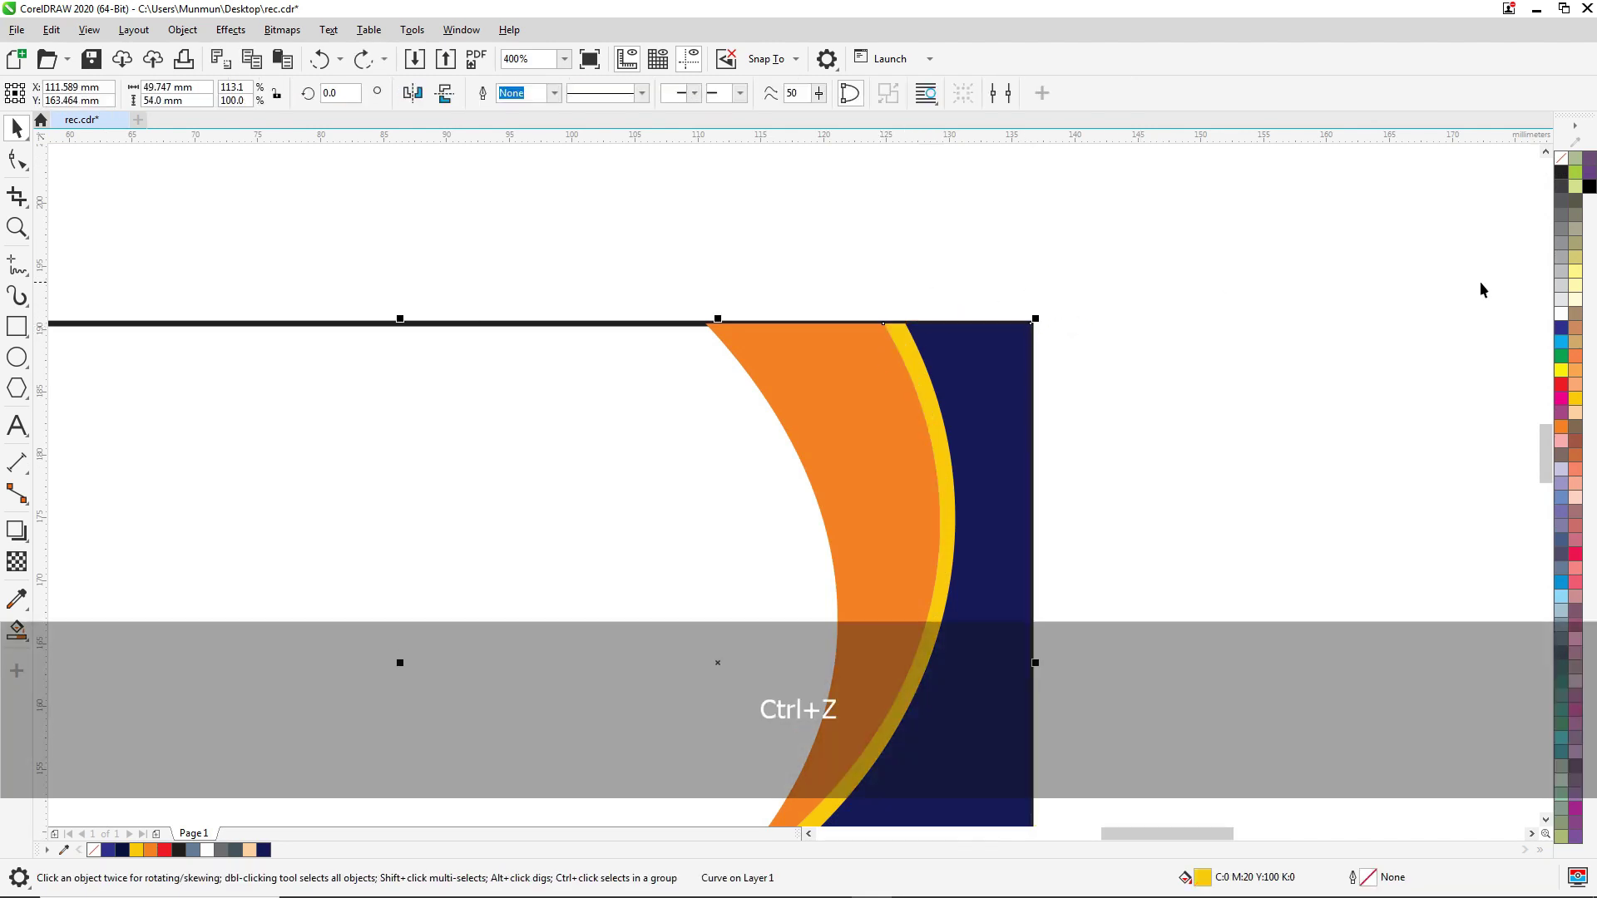
click(1561, 315)
scroll(1002, 312, down, 2)
click(1168, 355)
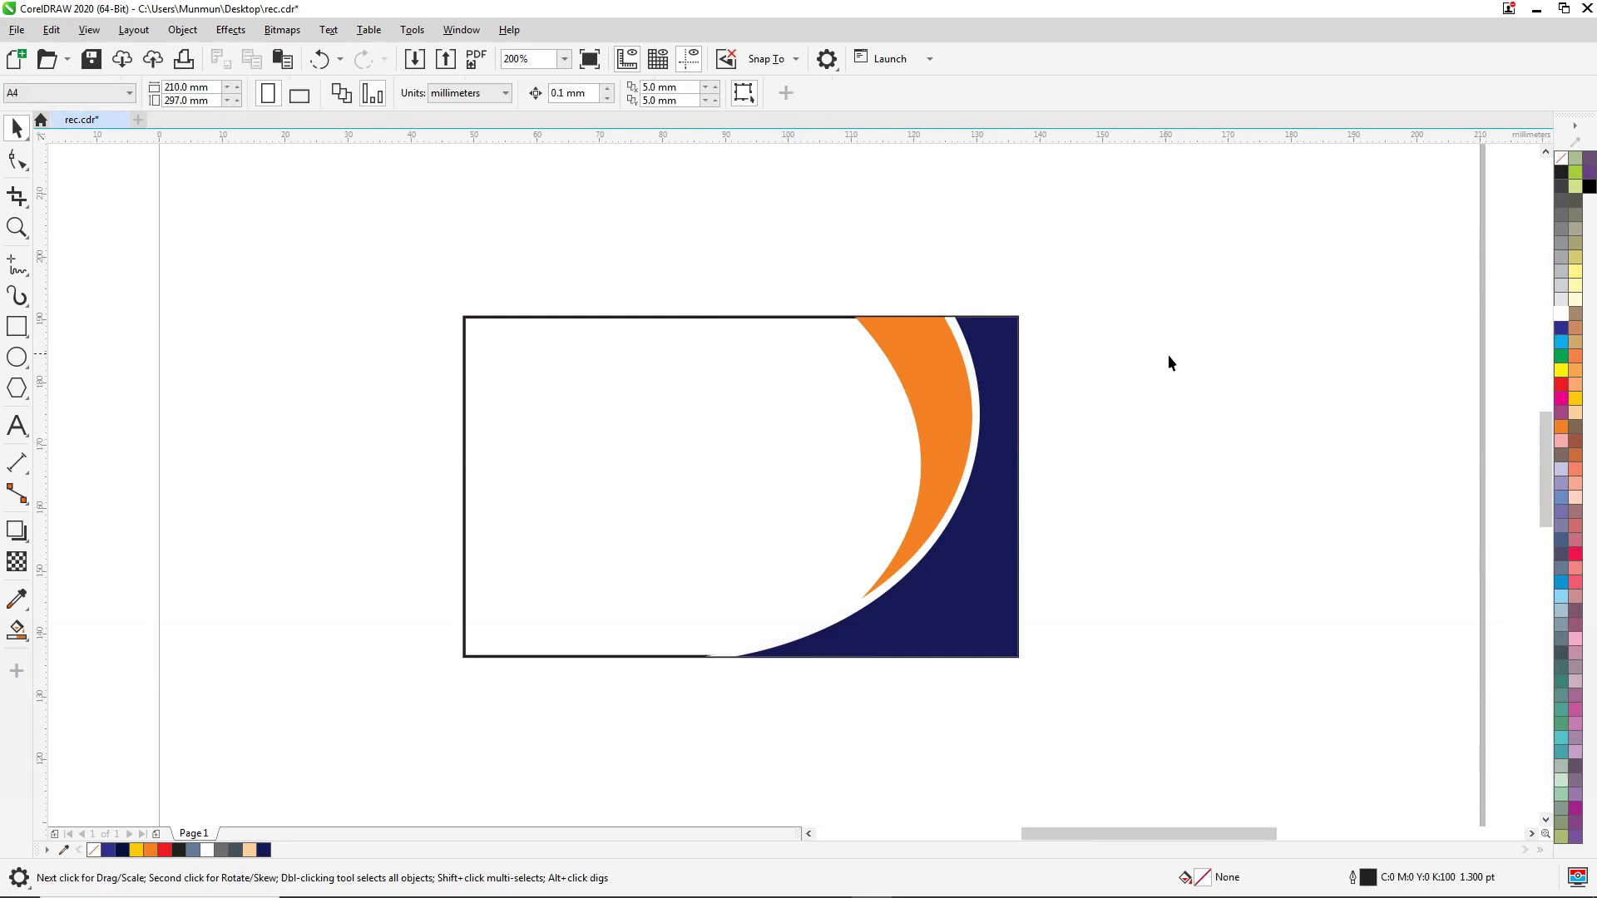
Change the navy shape's uniform fill to a darker navy, C96 M87 Y20 K64
click(930, 613)
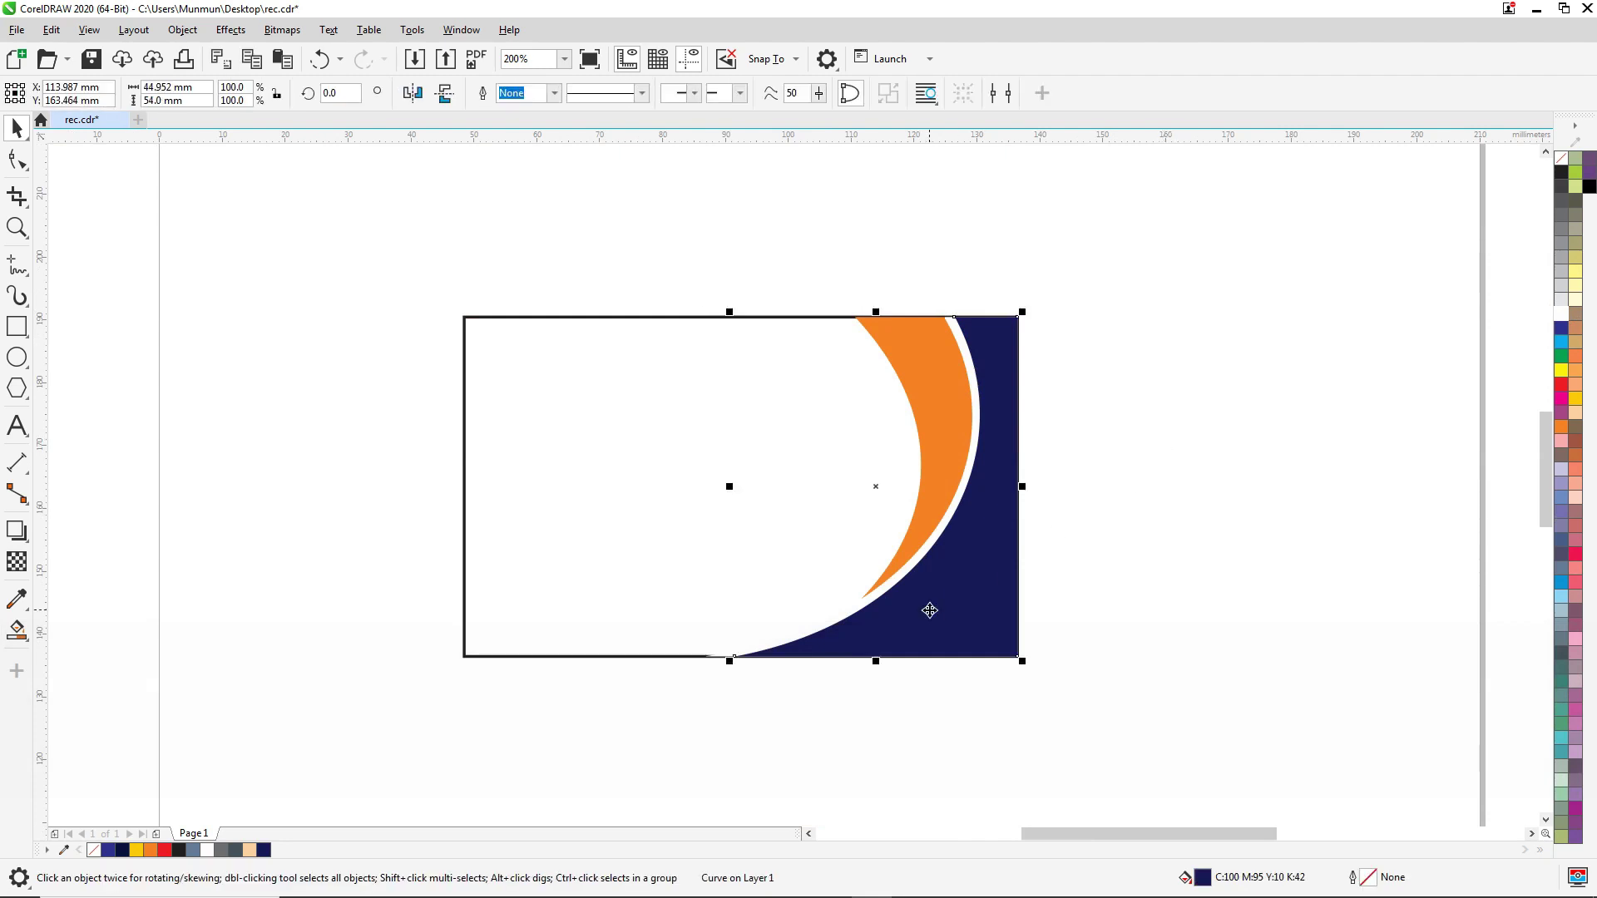
double_click(1202, 879)
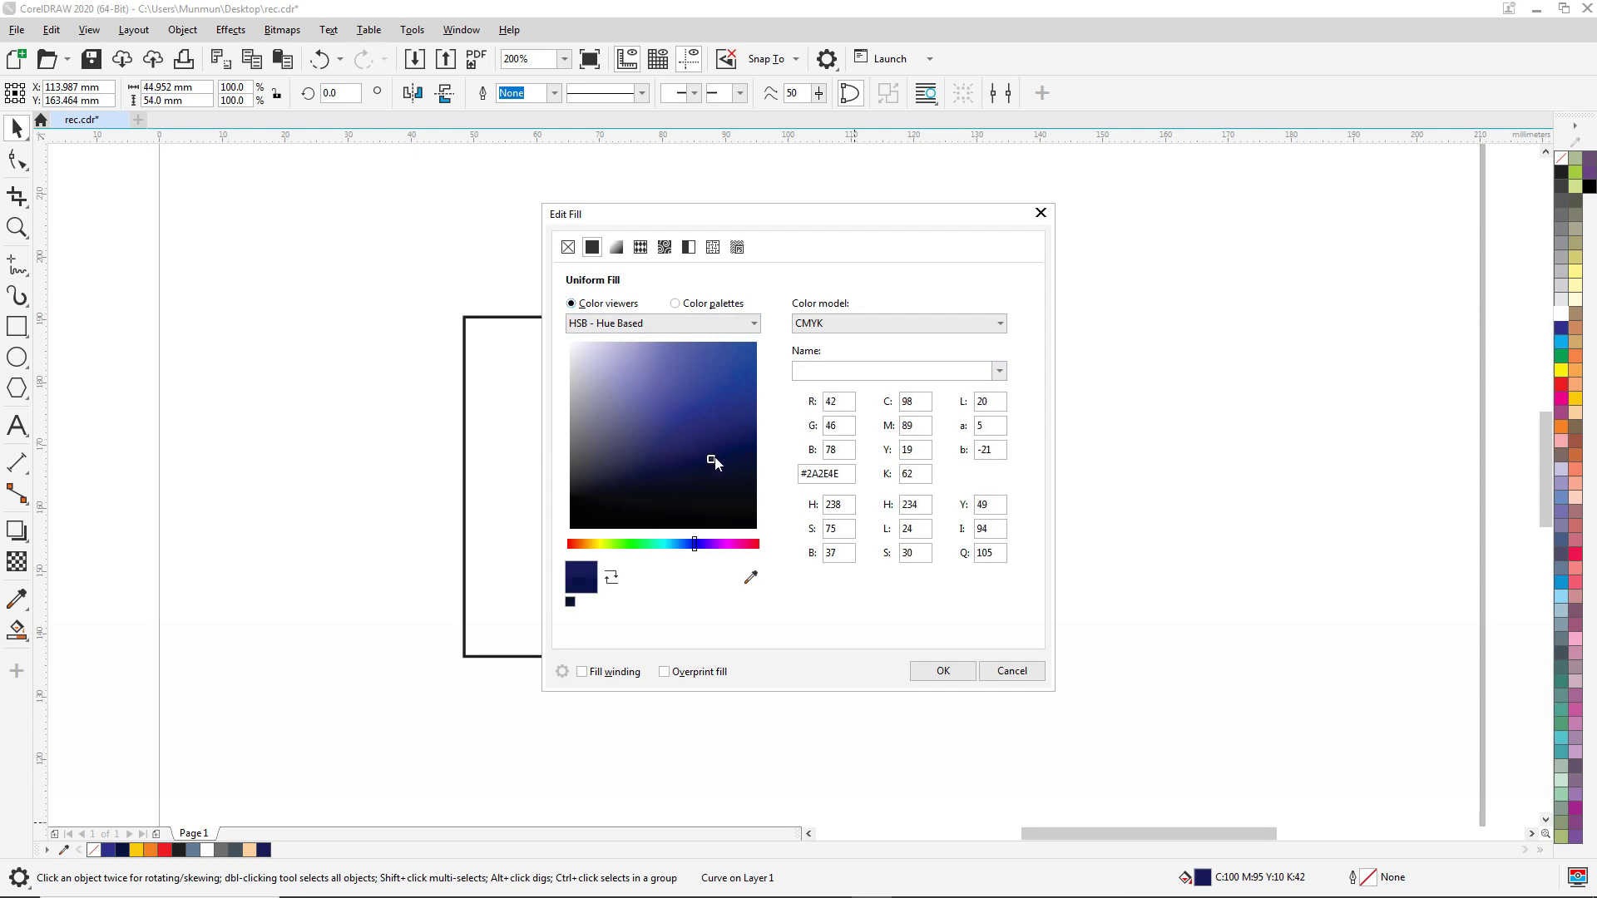
click(942, 670)
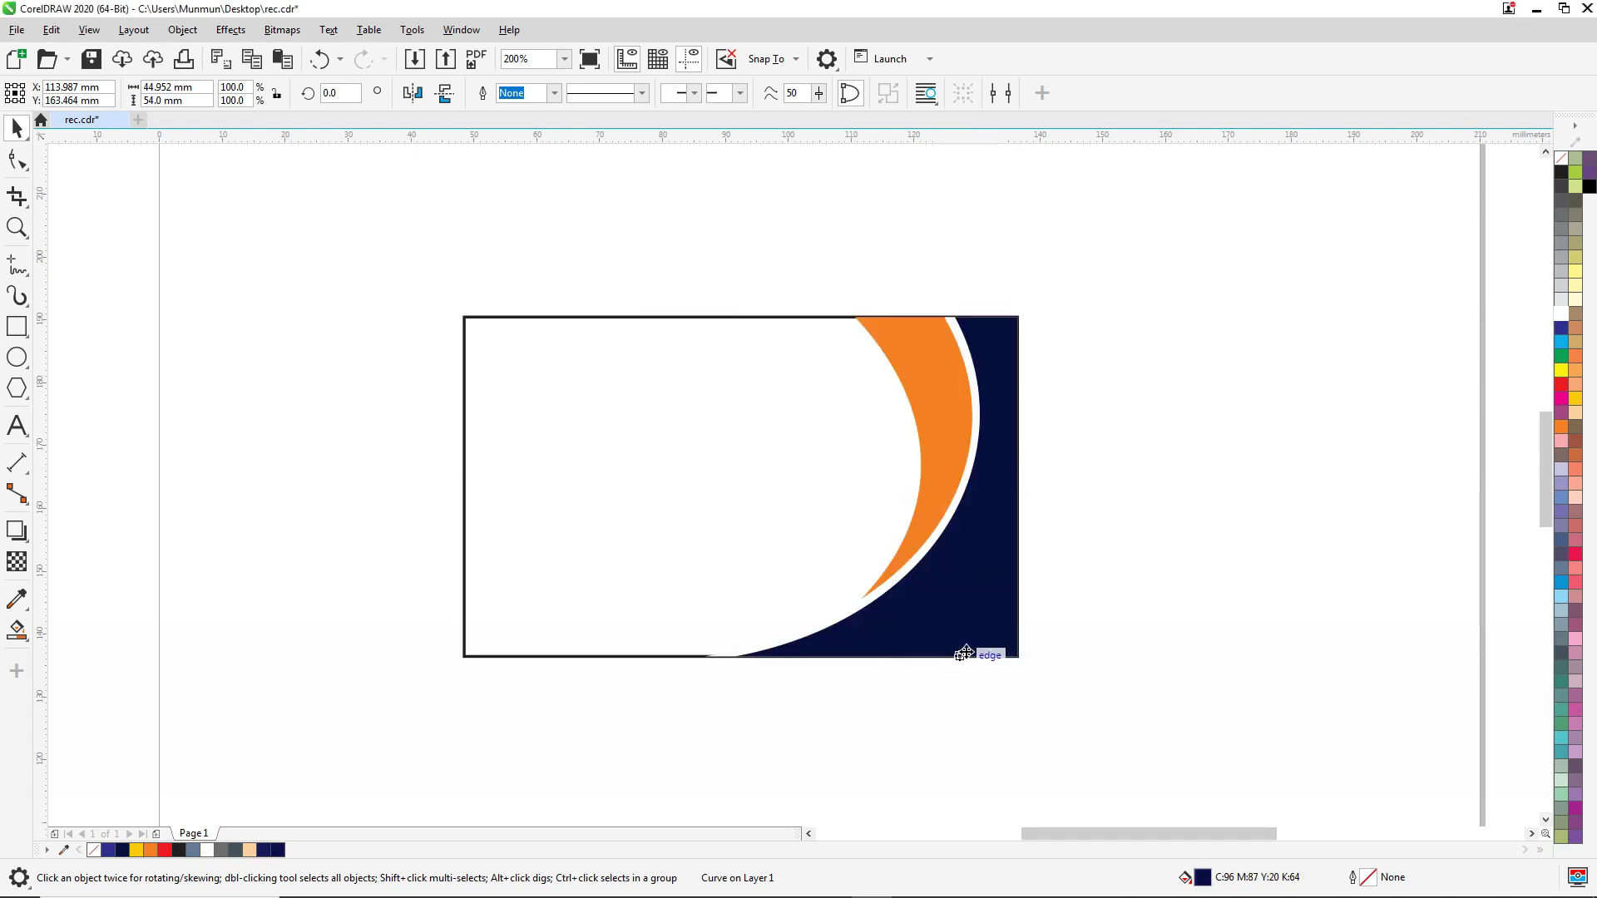
click(1138, 522)
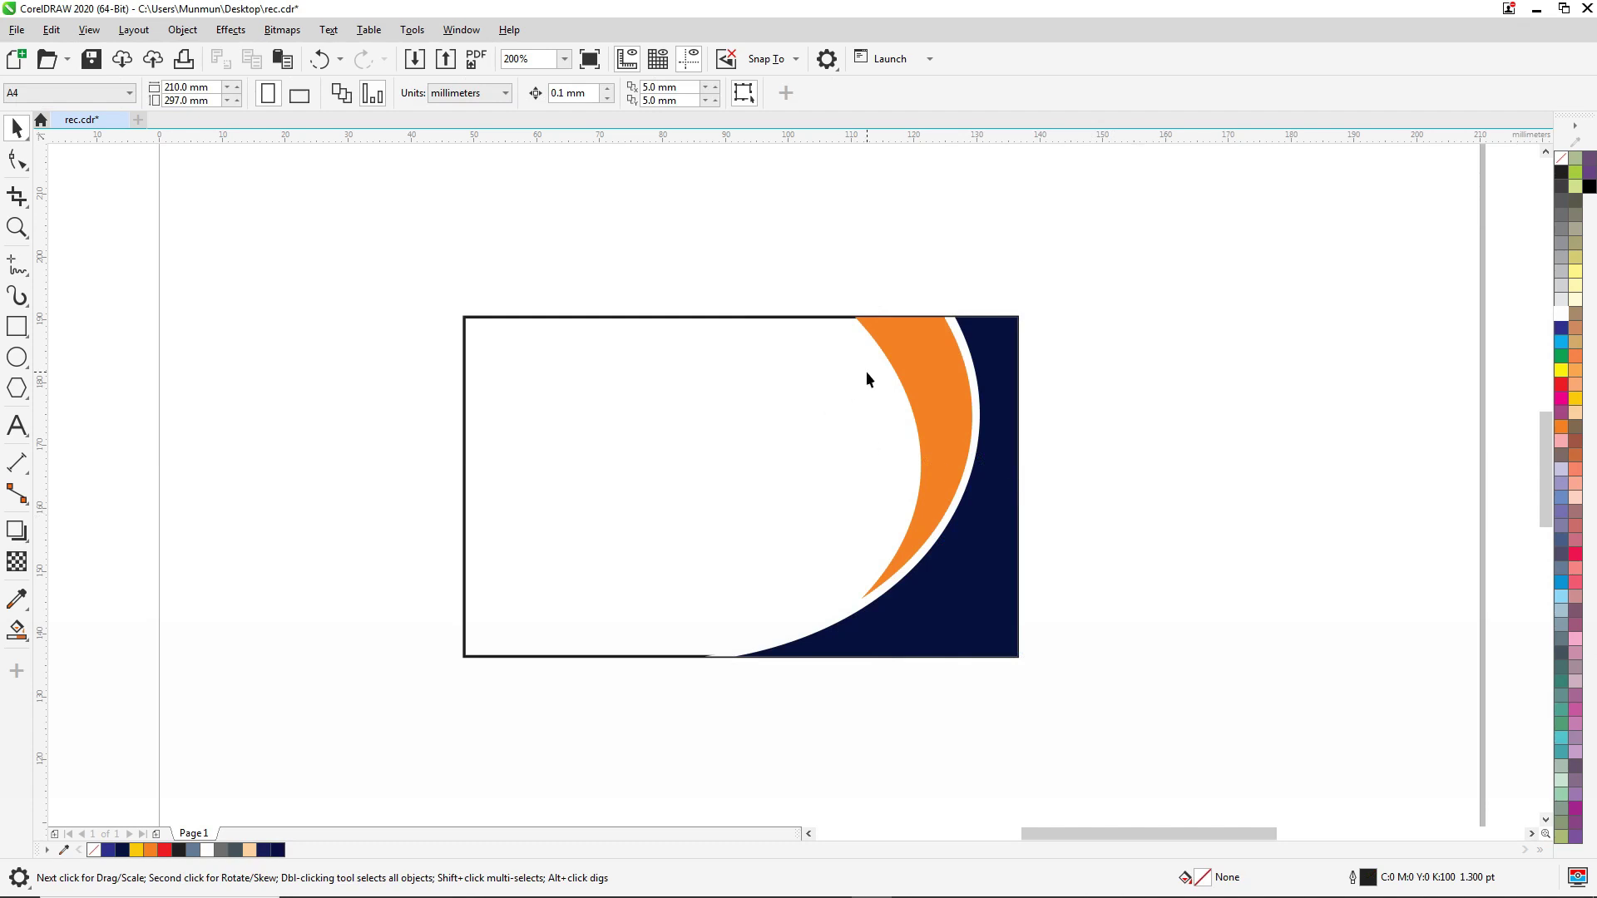
Apply a vertical fountain fill to the orange crescent, running from orange at its upper end to yellow below
click(905, 334)
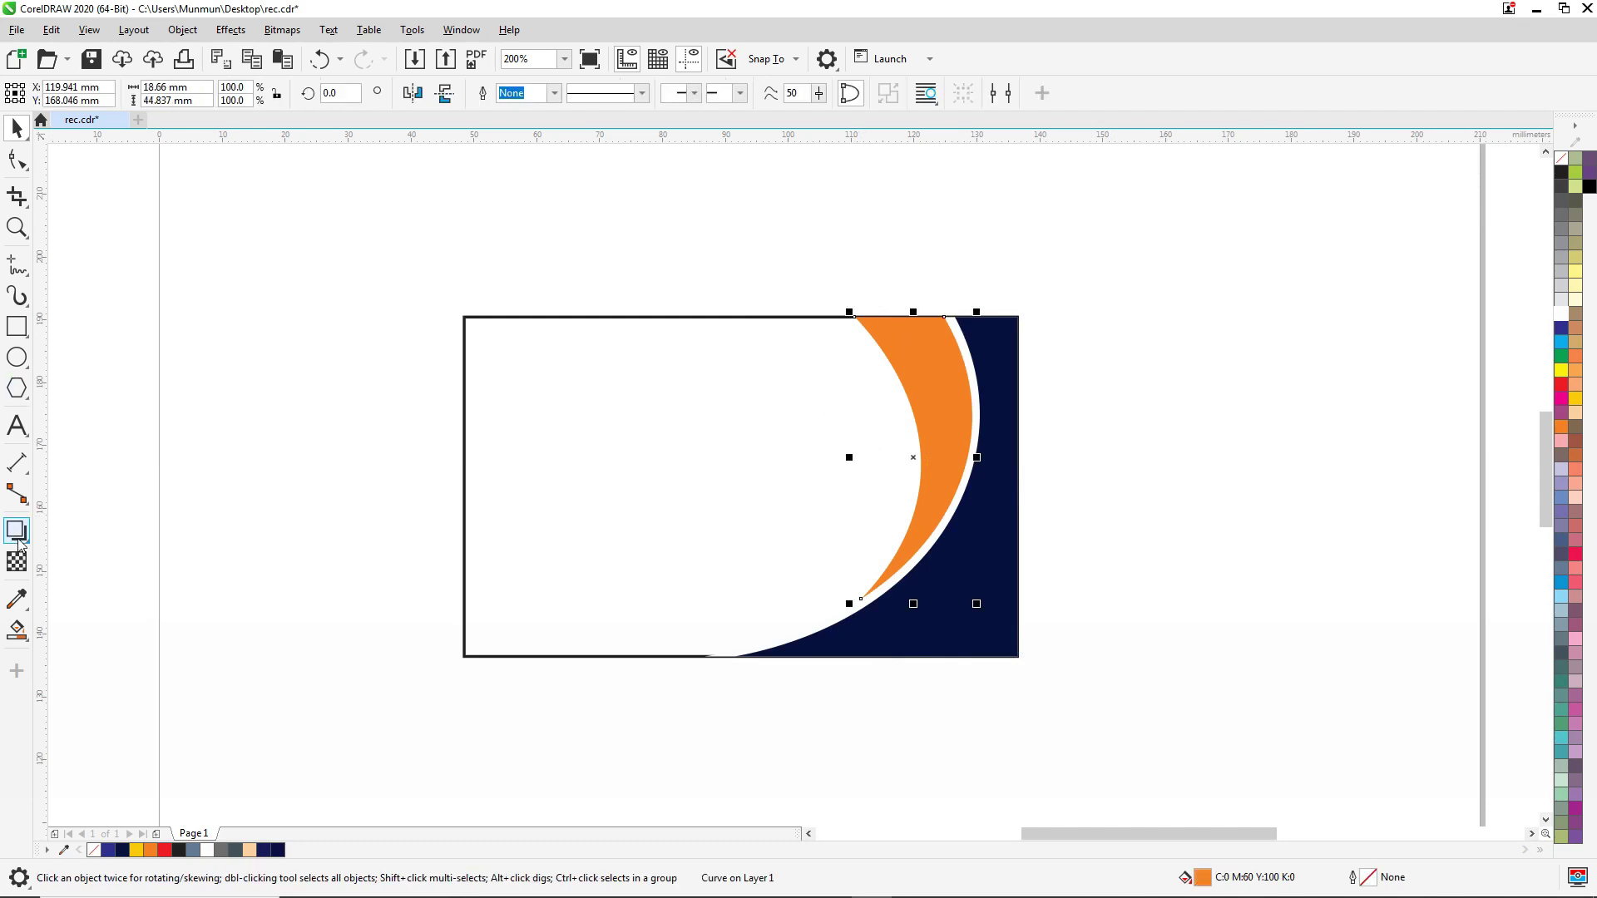
click(24, 634)
click(87, 629)
drag(923, 328, 923, 499)
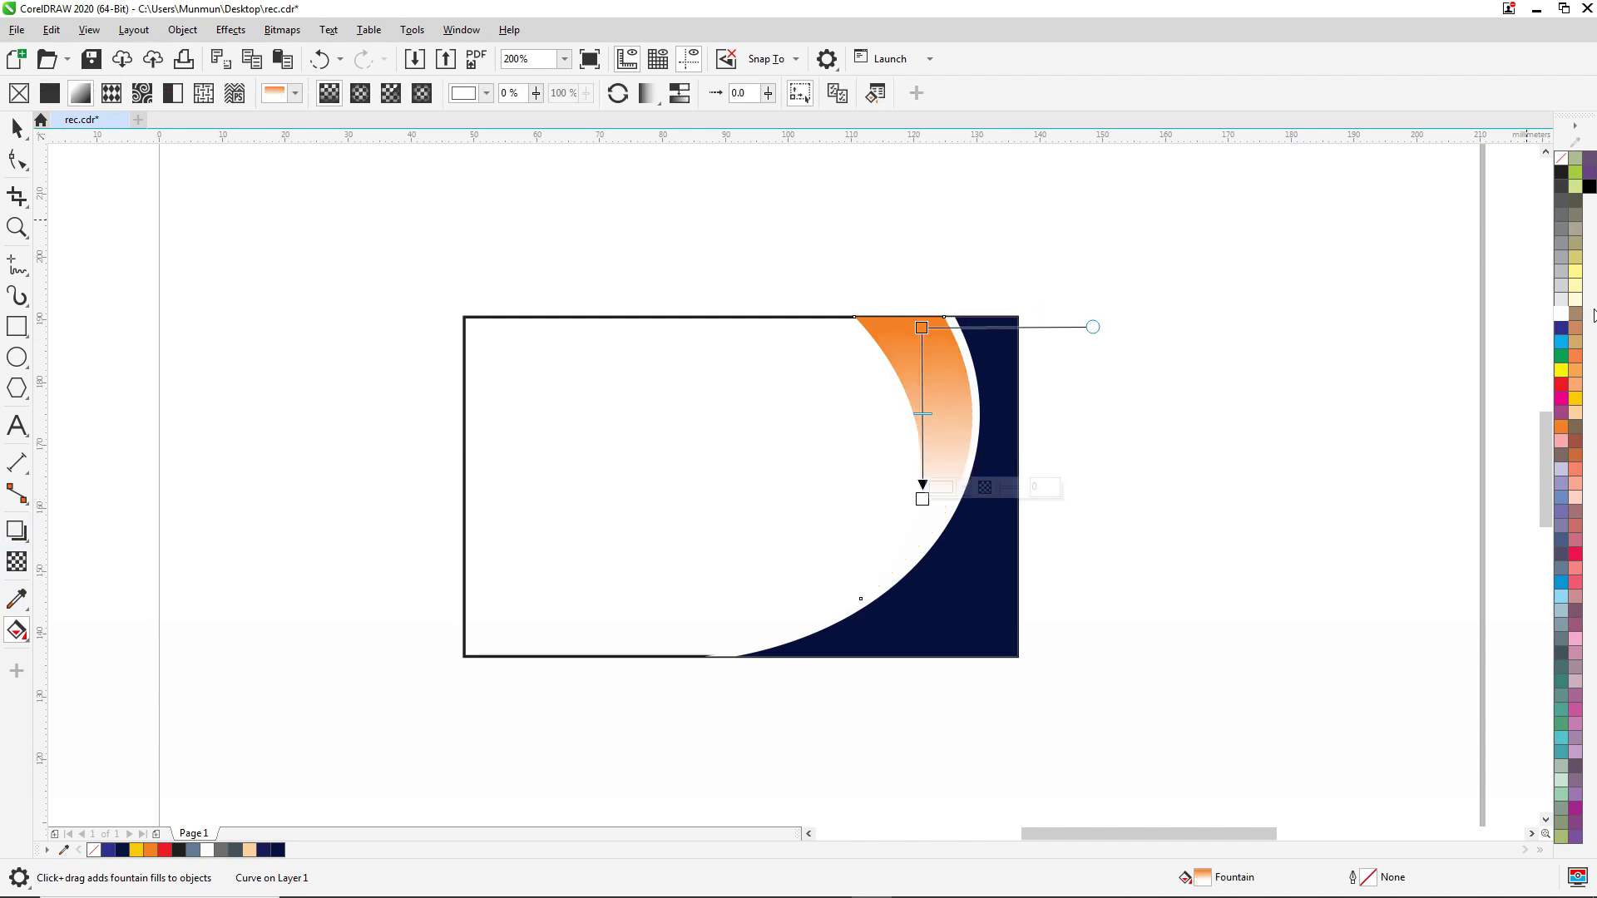
click(1576, 401)
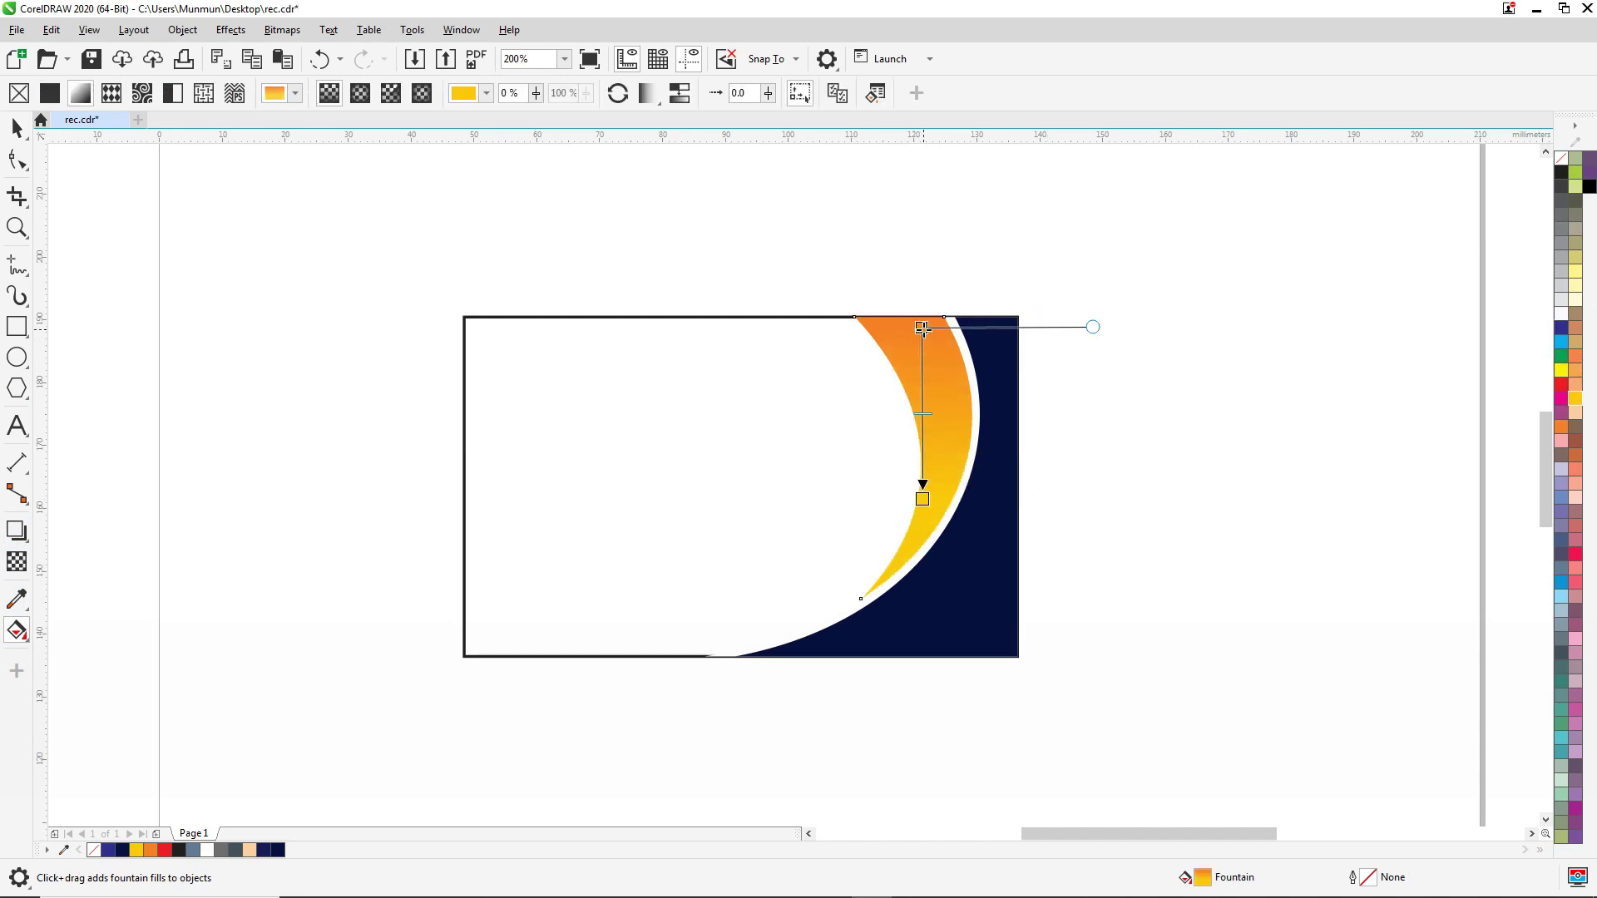
Lower the orange and yellow ends of the crescent's fountain fill so more of its upper part stays orange
drag(921, 327, 923, 372)
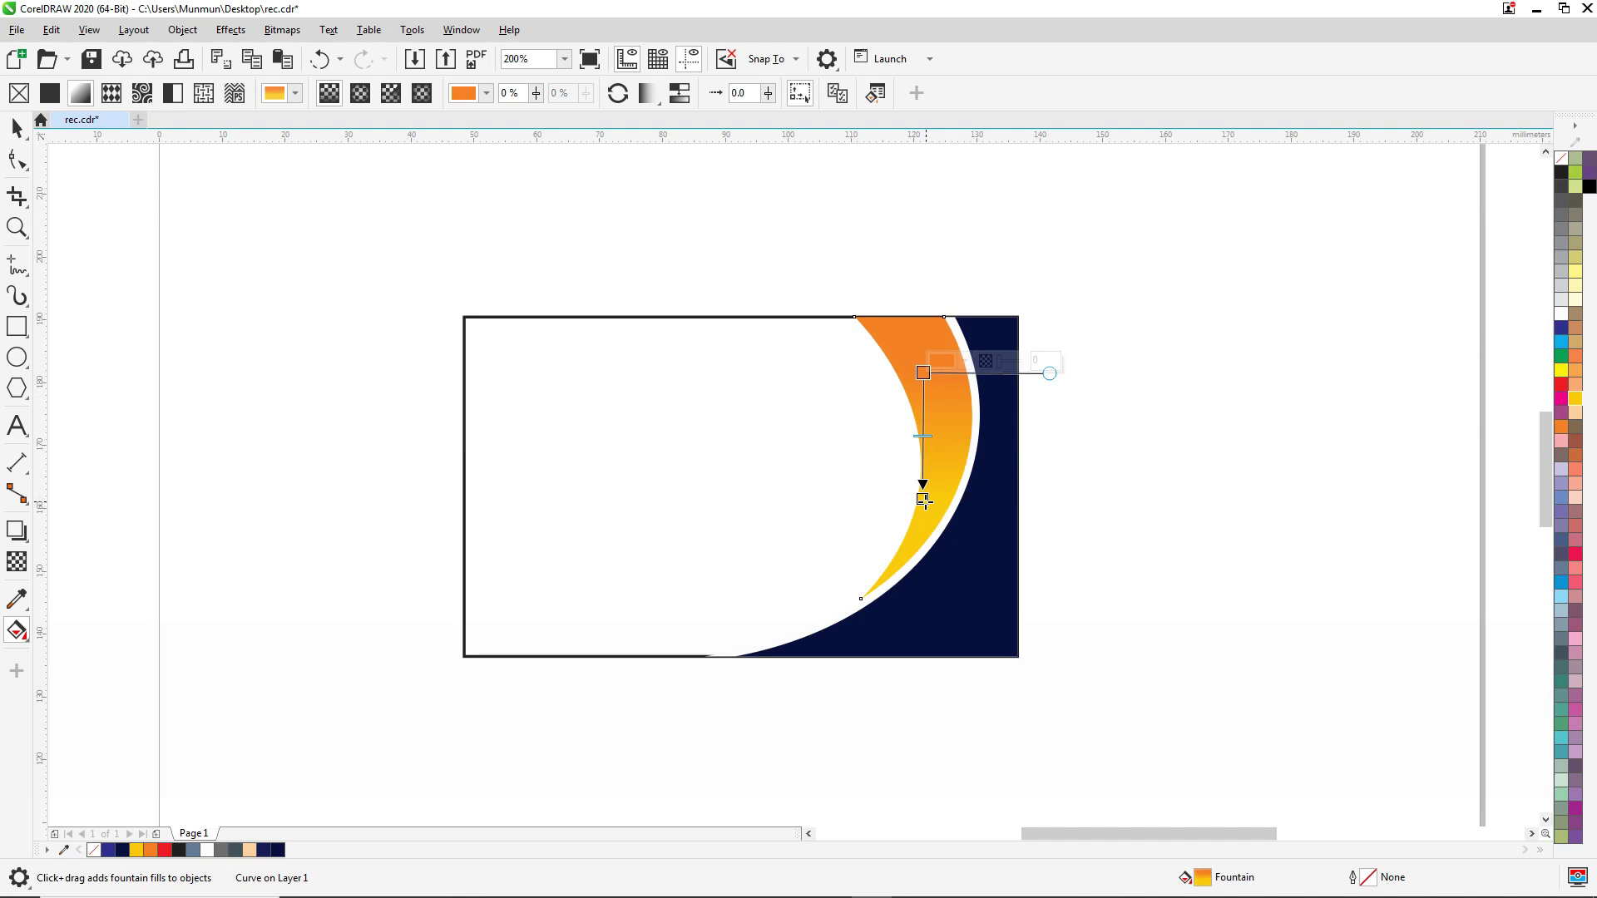
drag(923, 500, 918, 526)
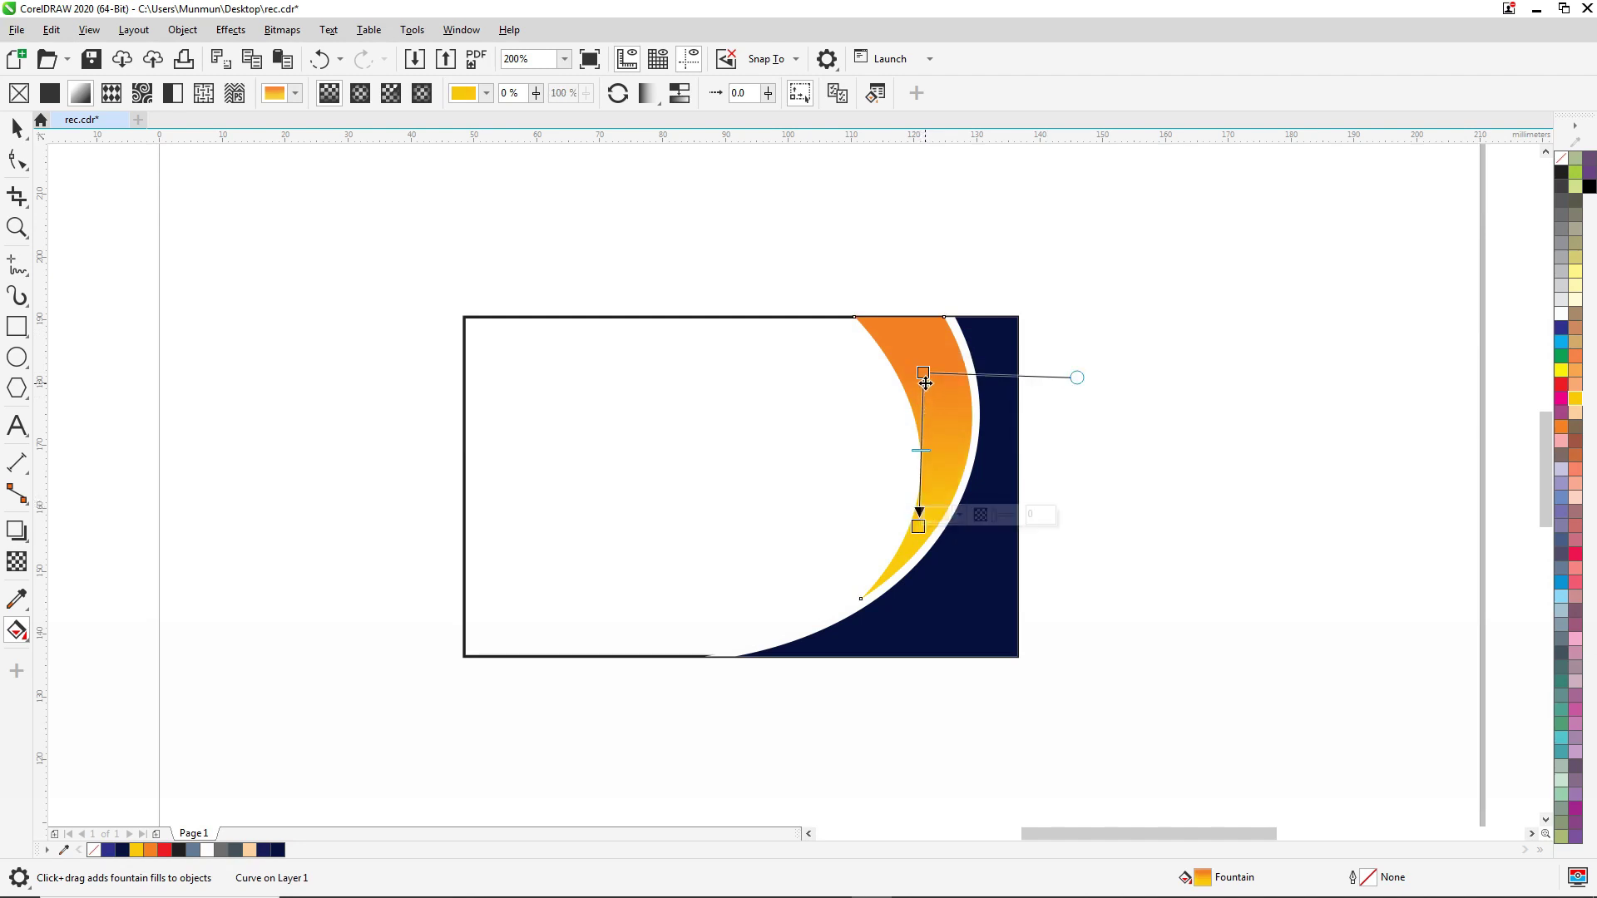
drag(923, 374, 923, 399)
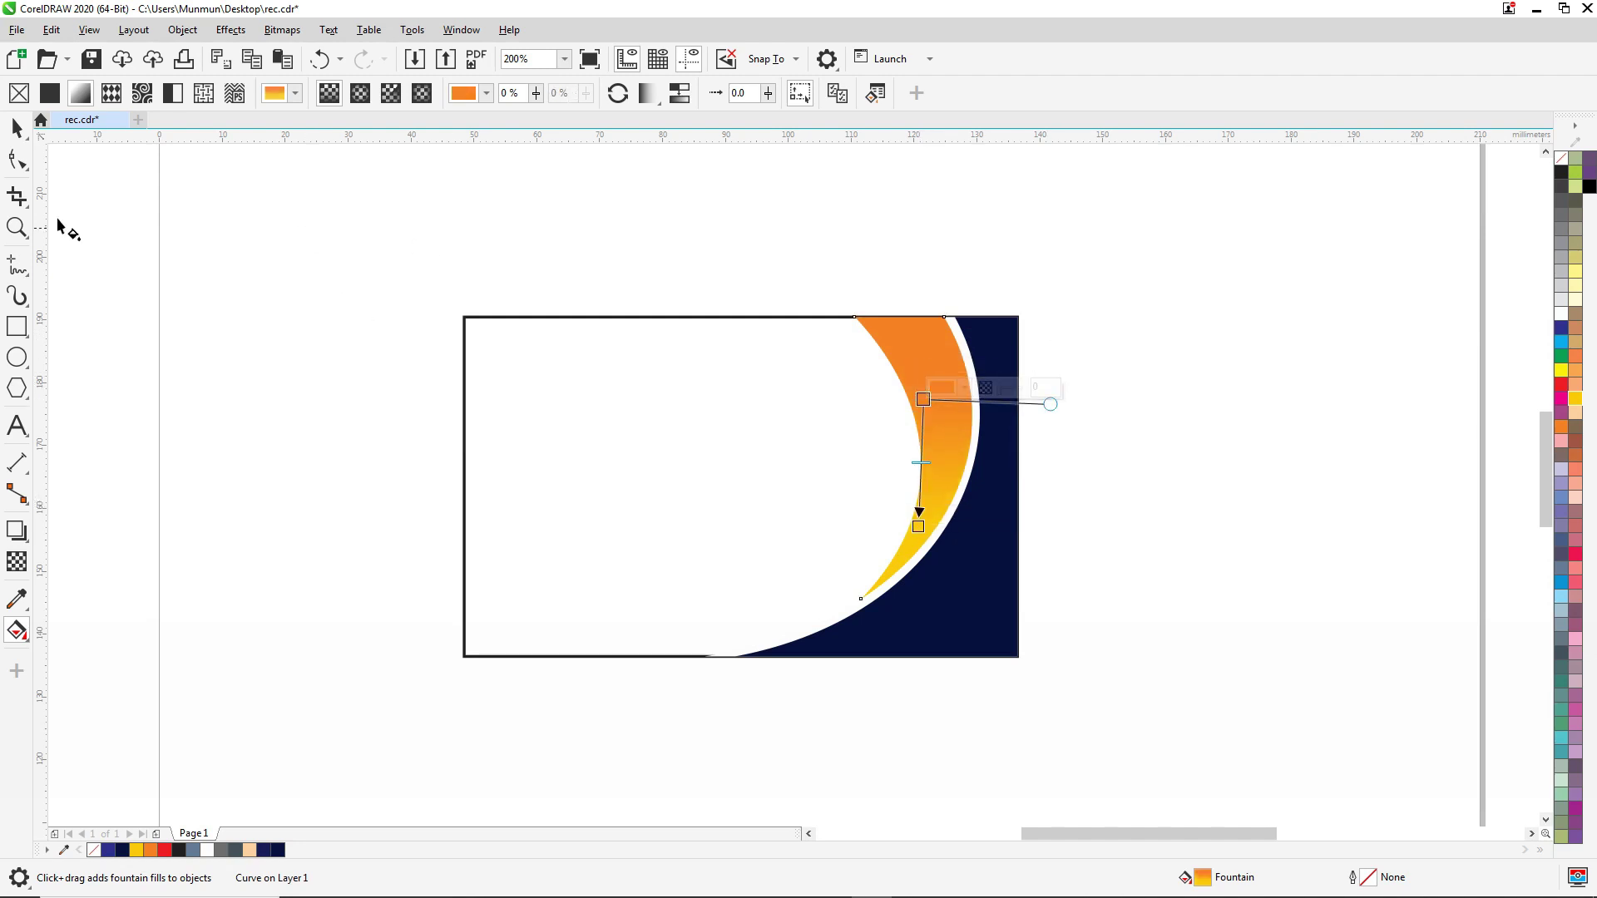
click(15, 127)
click(217, 239)
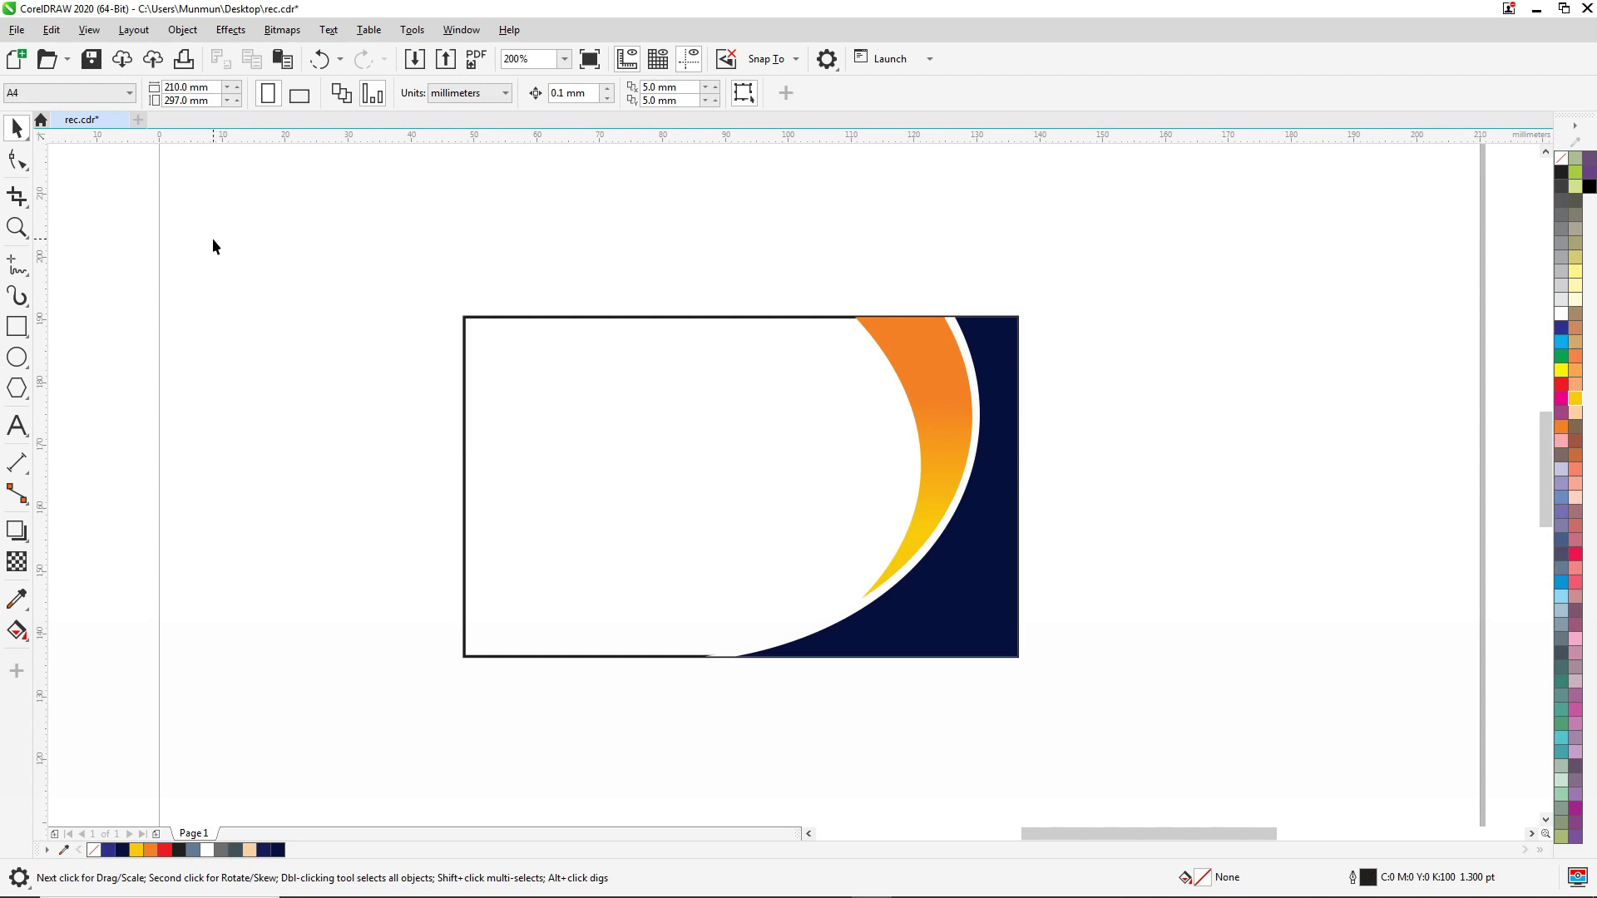
Draw a rectangle about 9.1 x 4.7 mm in the card's top-left corner
click(15, 329)
scroll(477, 316, up, 2)
drag(453, 322, 570, 382)
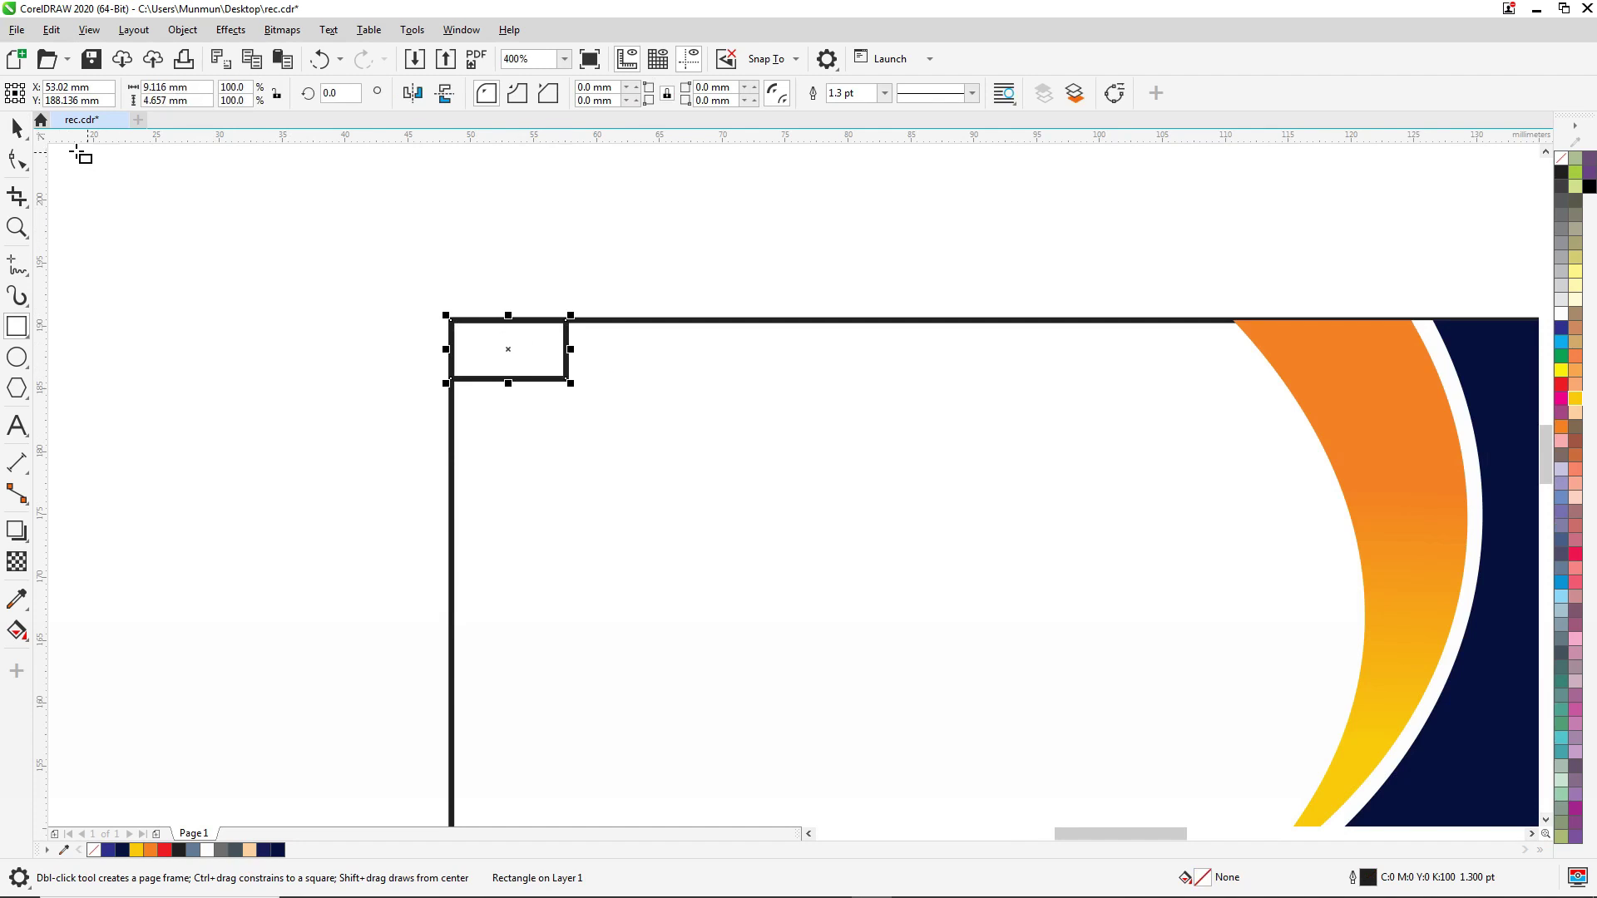
Round the two right corners of the small rectangle to a radius of about 1.7 mm, leaving the left corners square
click(17, 158)
scroll(575, 326, up, 1)
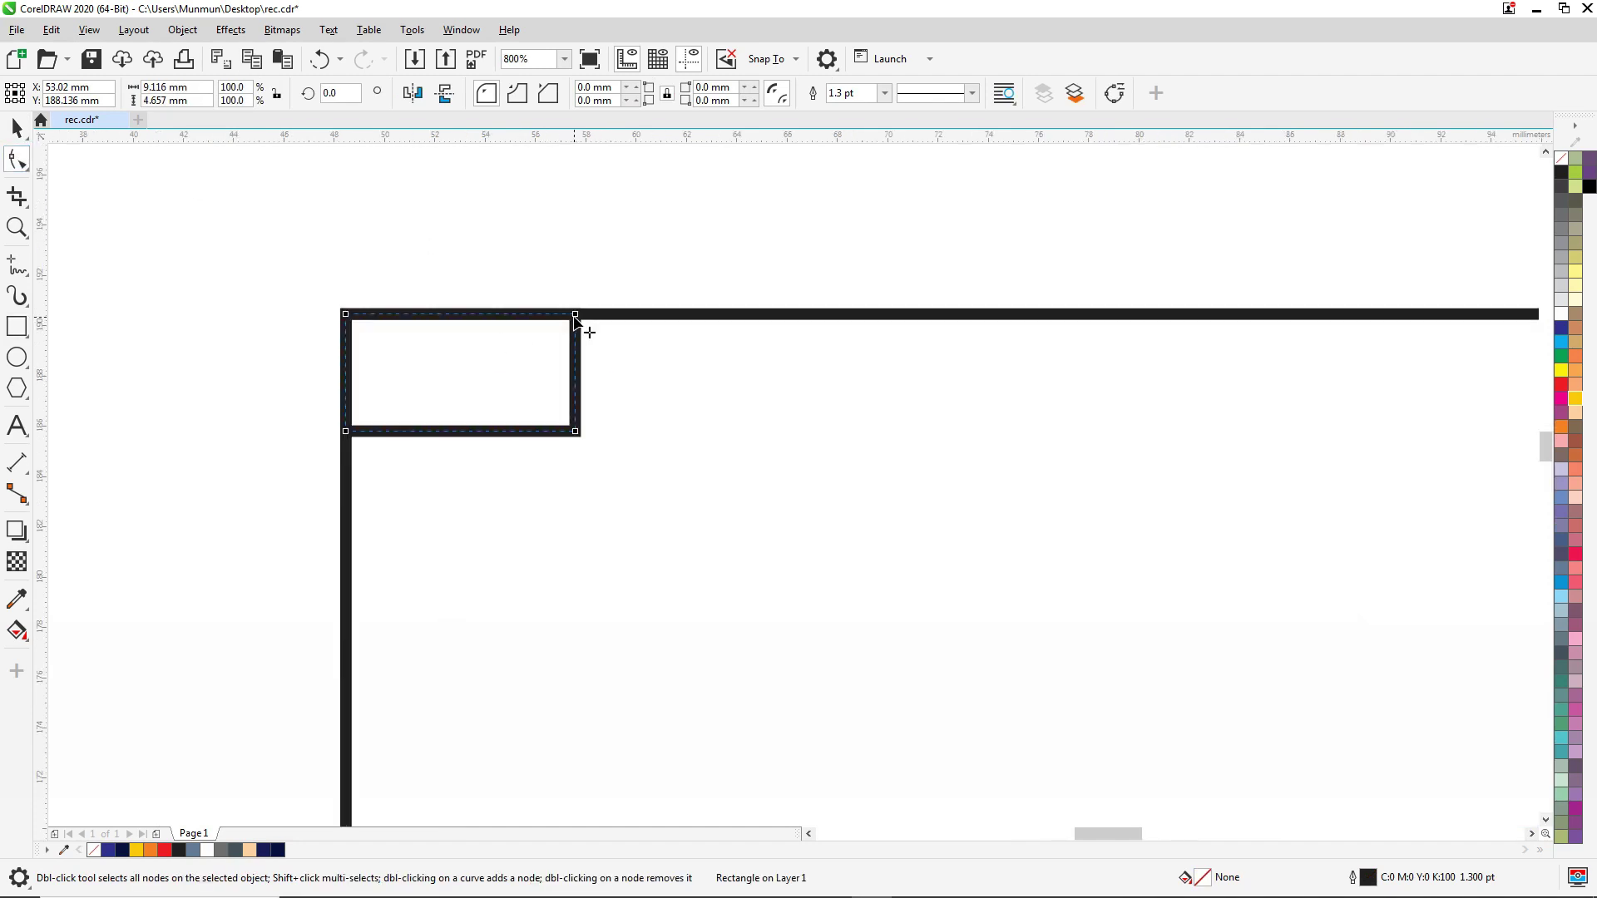
drag(574, 317, 575, 317)
key(shift)
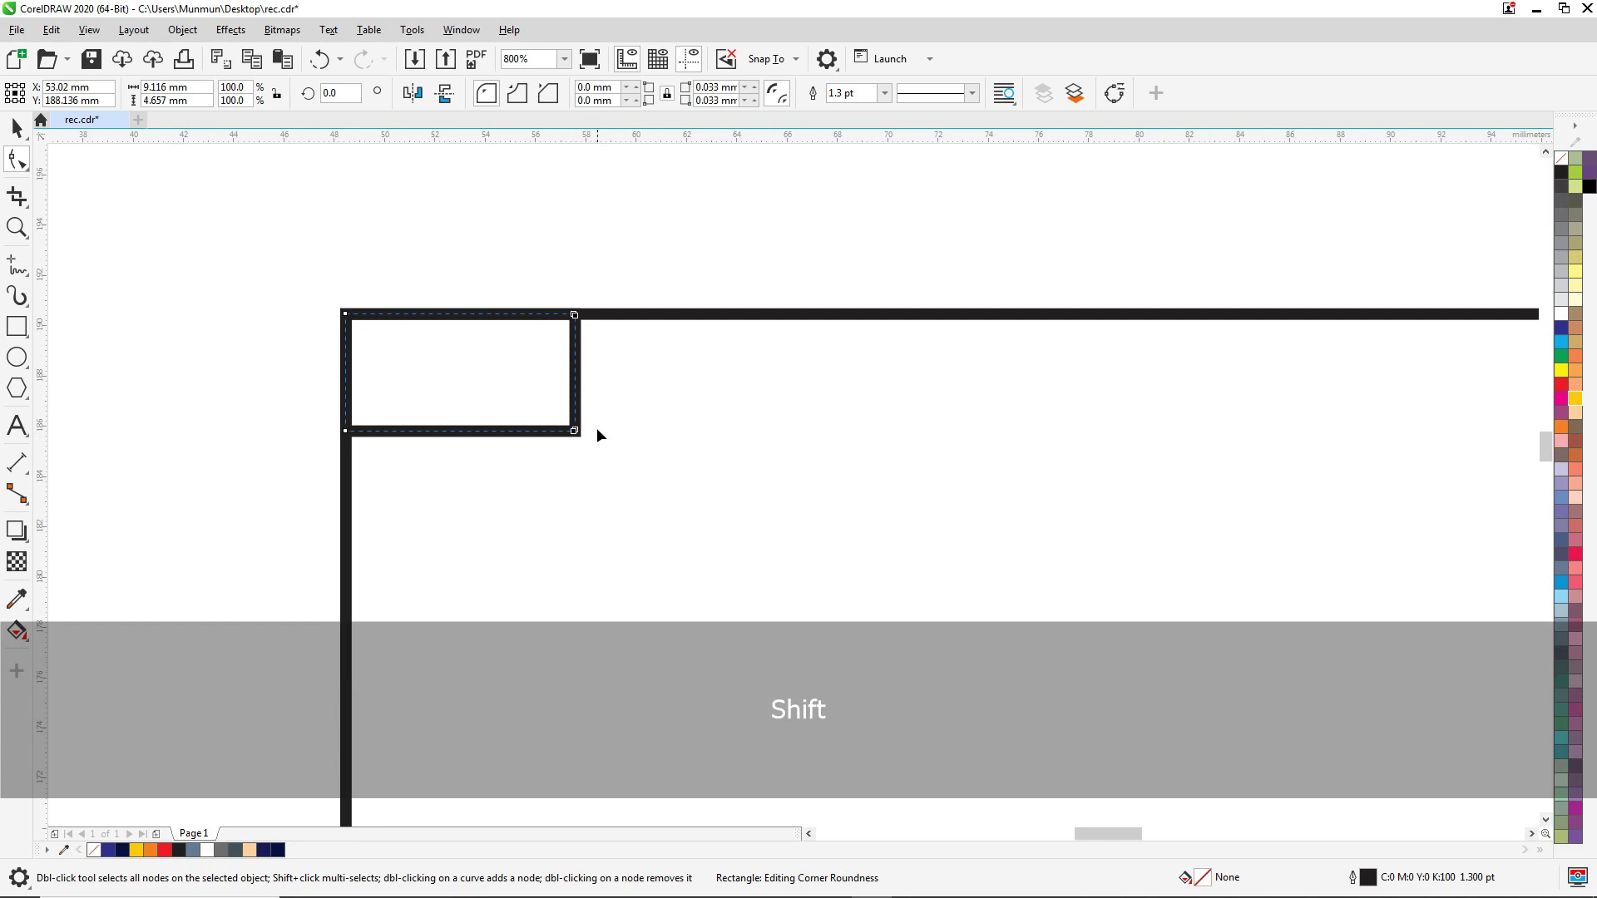
drag(596, 428, 620, 387)
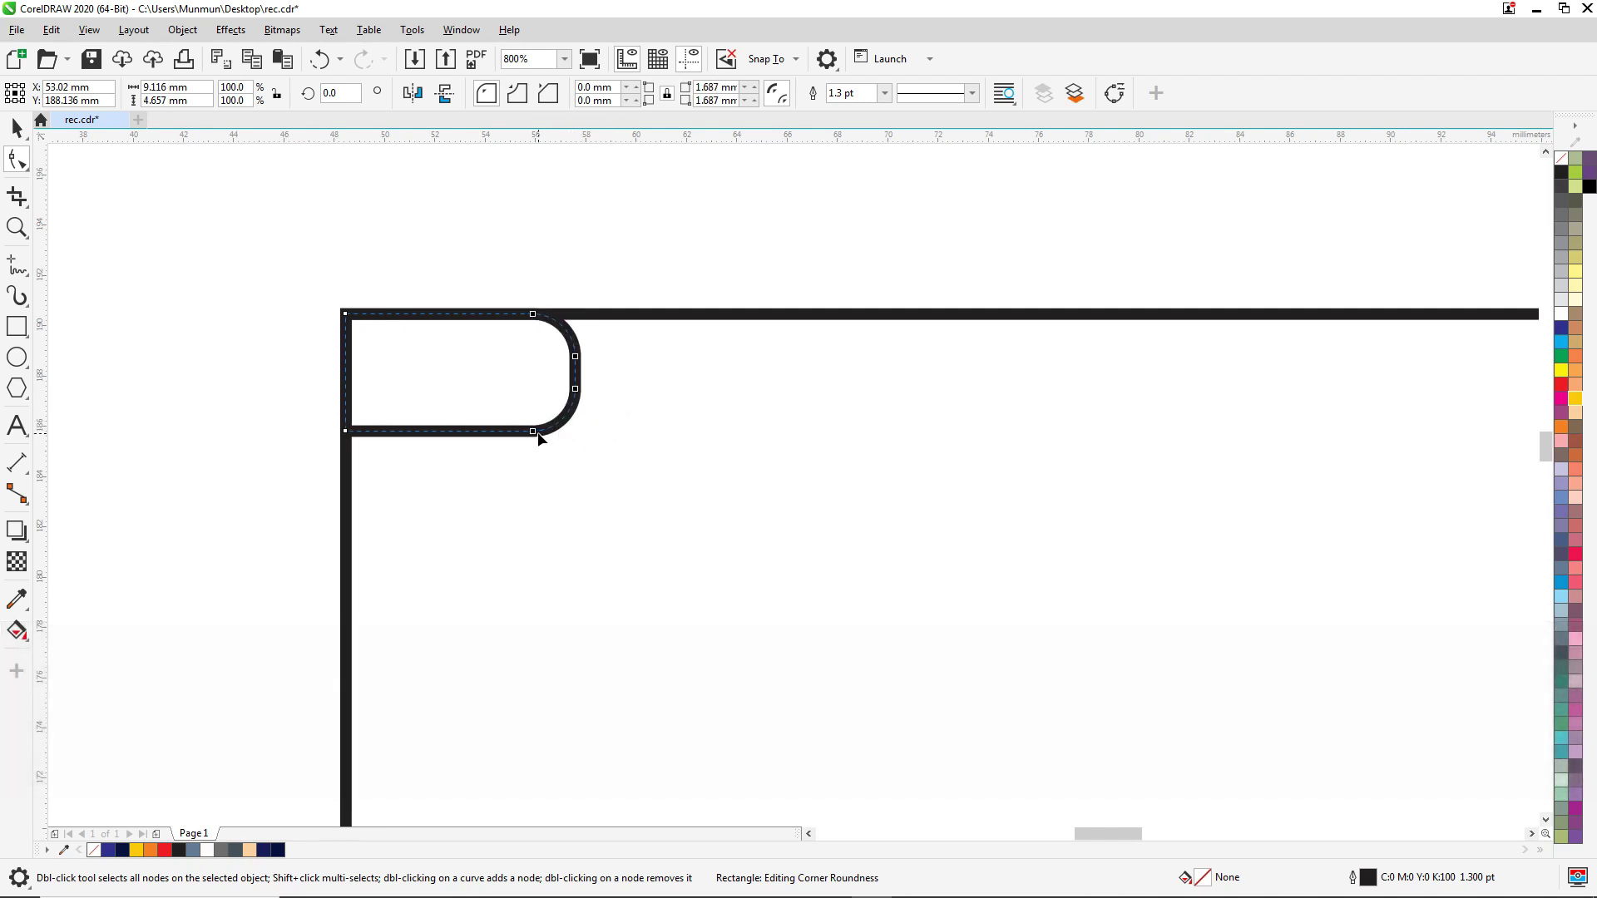
mouse_move(533, 432)
mouse_down()
mouse_move(553, 427)
mouse_move(522, 437)
mouse_up()
key(ctrl+z)
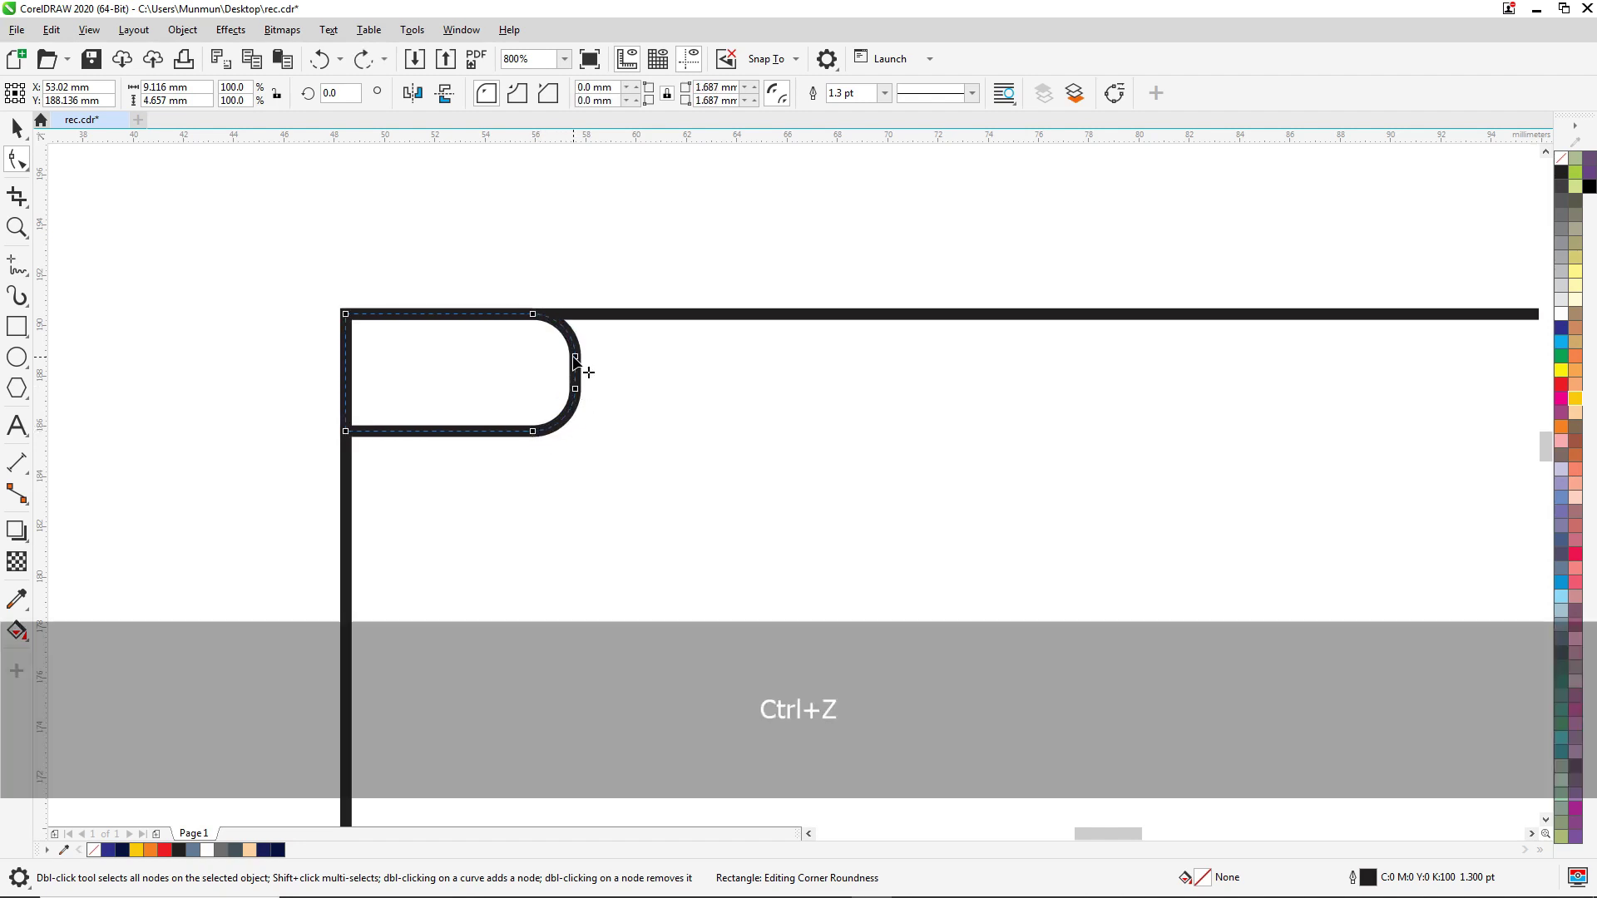
Undo the small rectangle's corner rounding and round its two right corners again to a radius of about 2.3 mm
key(ctrl+z)
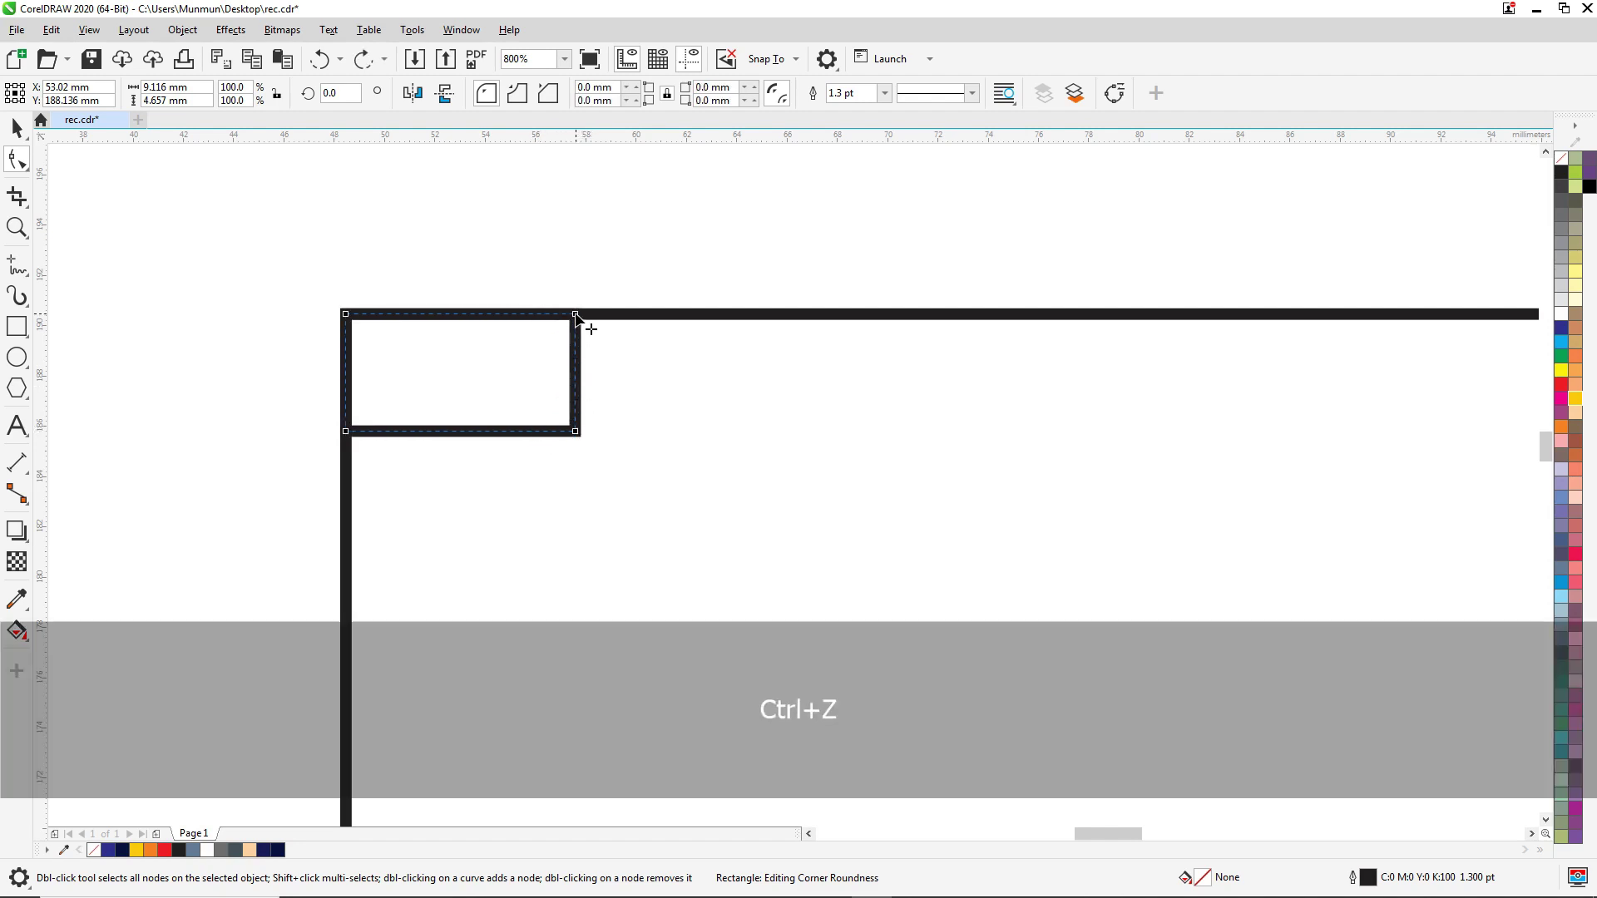
key(shift)
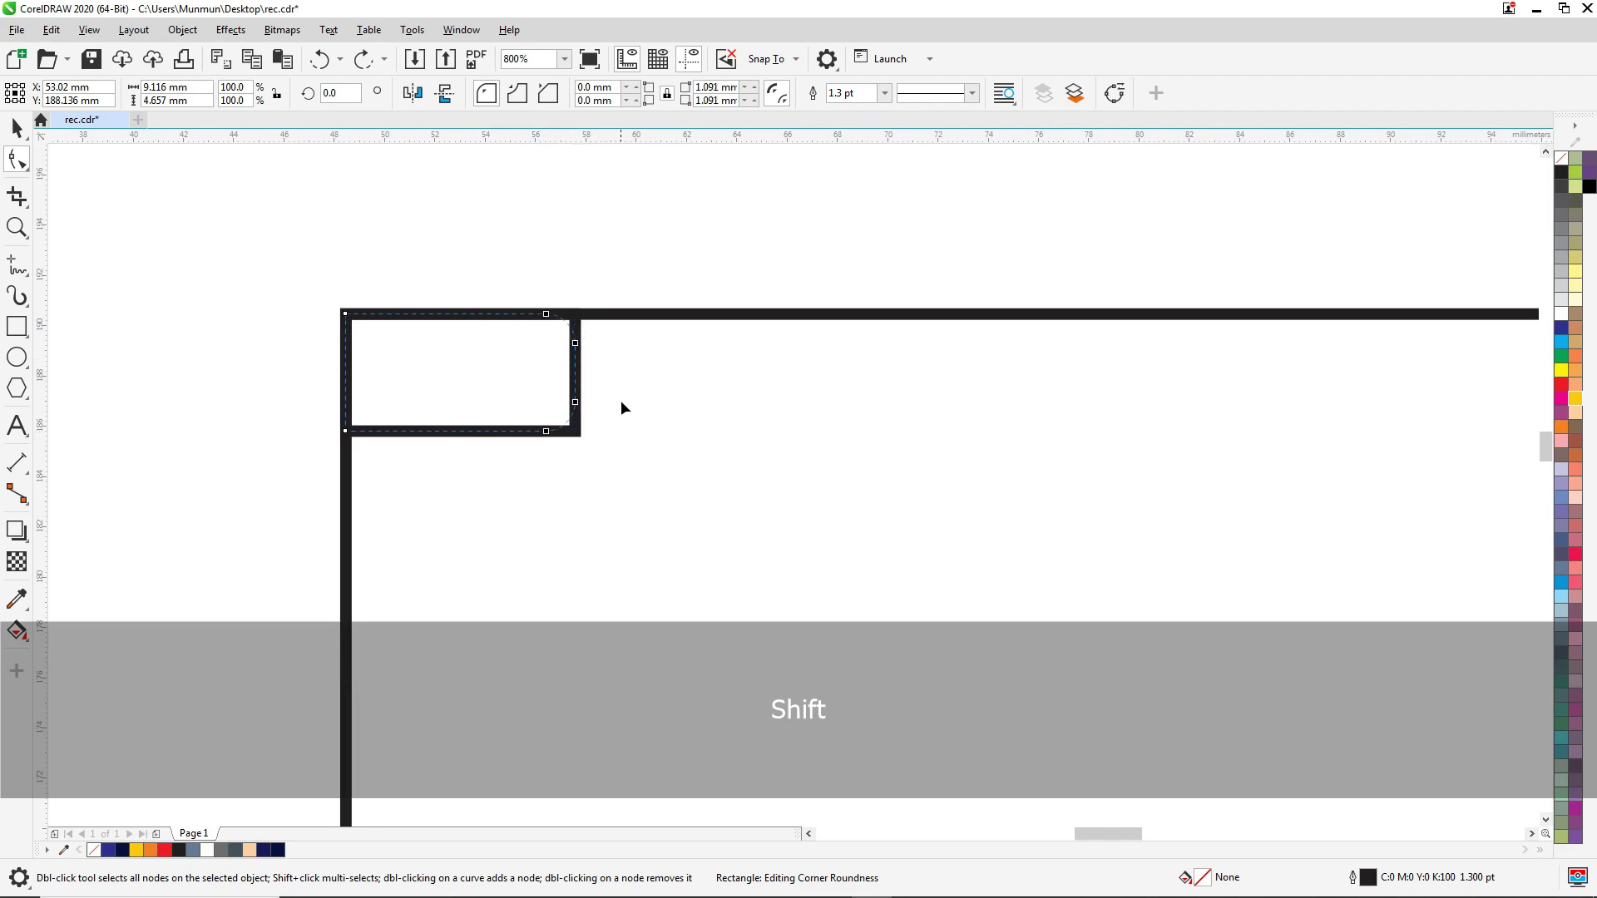
drag(574, 343, 512, 357)
scroll(512, 357, down, 2)
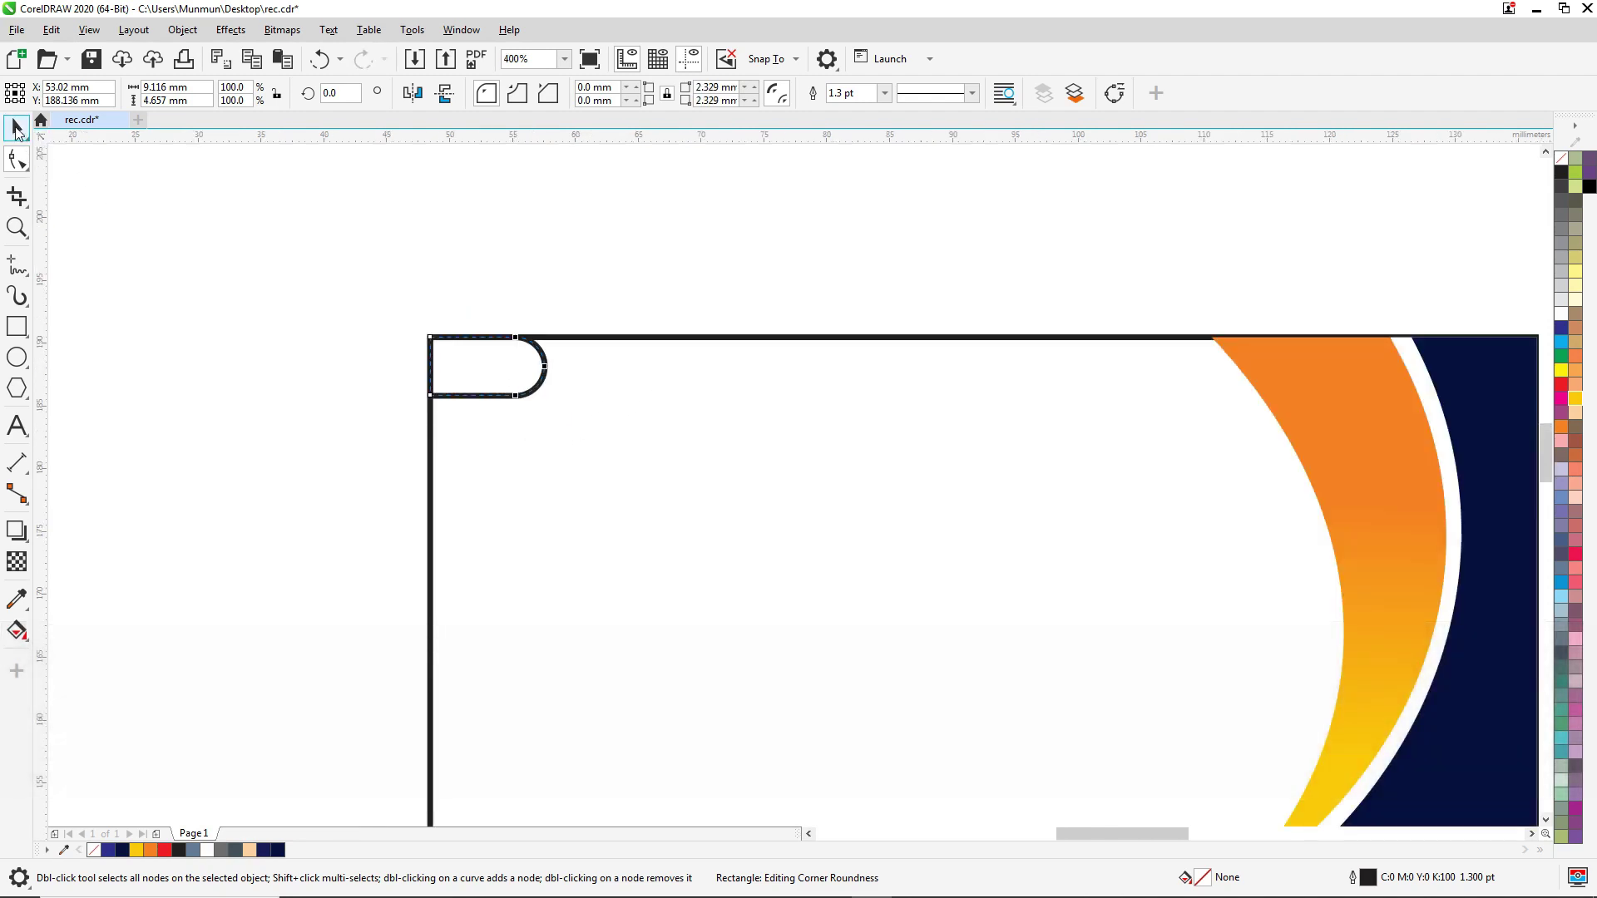
Fill the rounded corner shape with orange (M60 Y100) and remove its outline
click(16, 128)
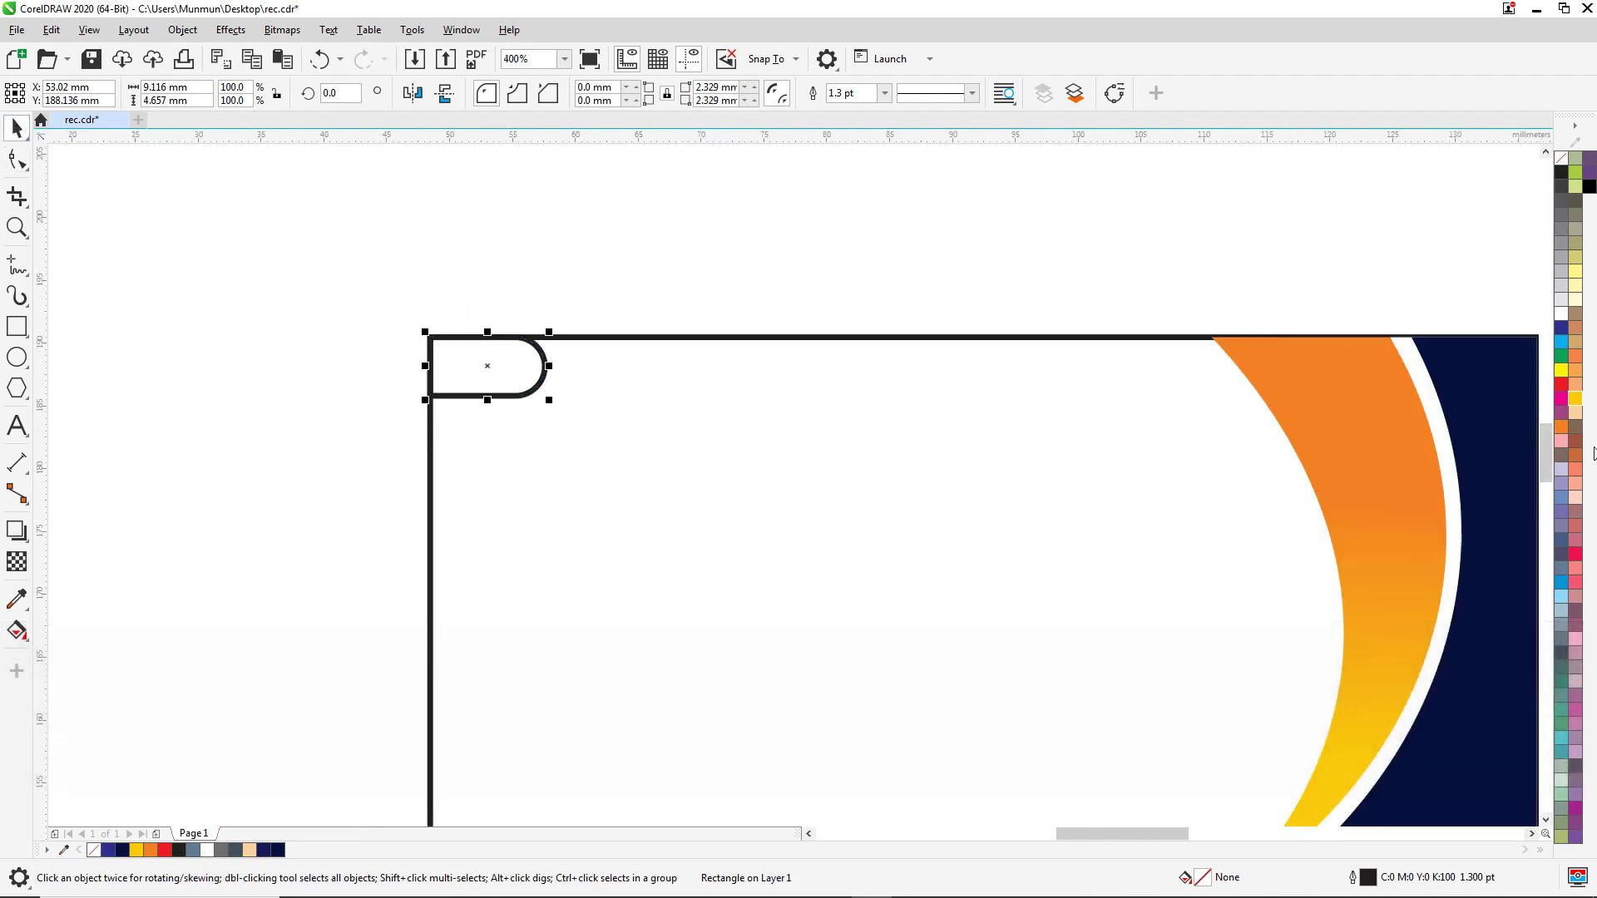
click(1561, 427)
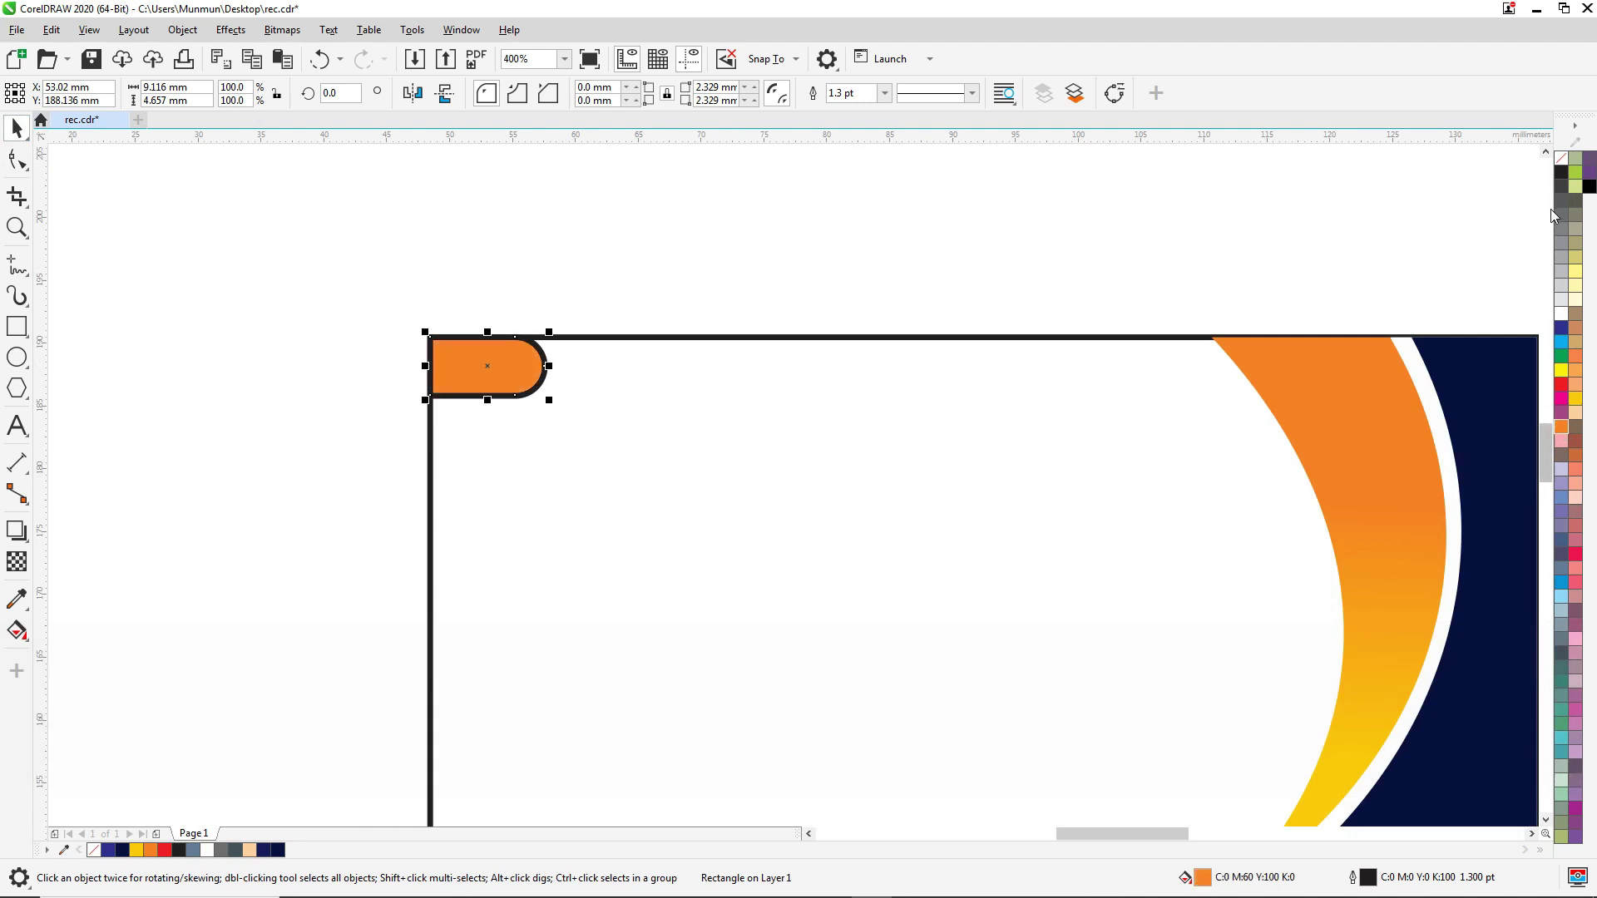
right_click(1561, 160)
scroll(440, 359, up, 1)
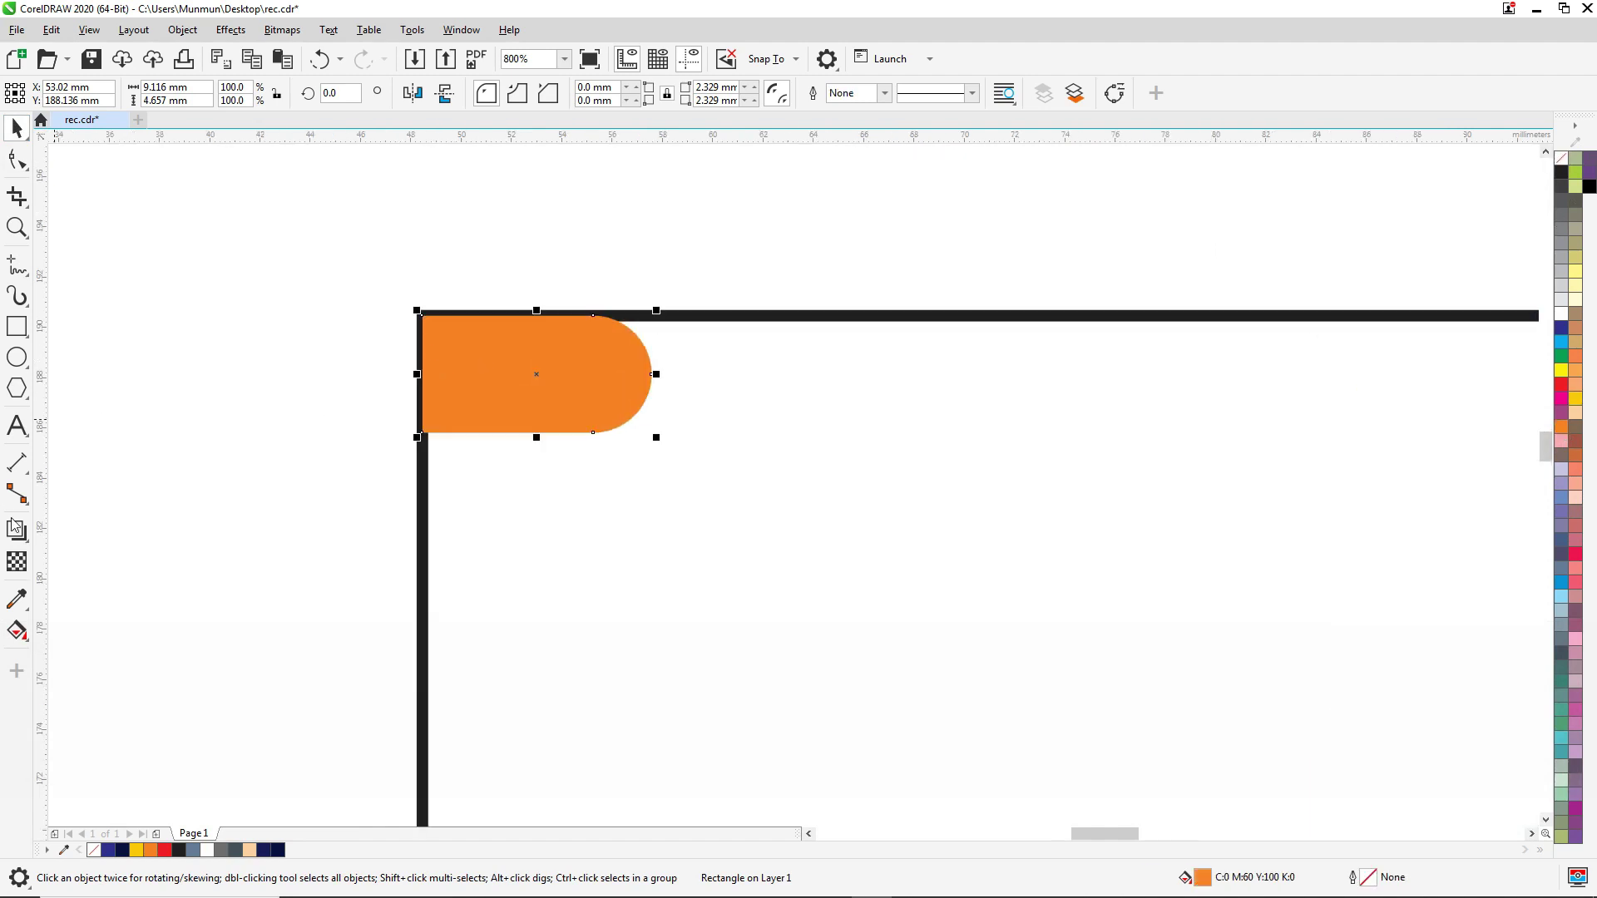
Apply a horizontal fountain fill to the rounded corner shape, running from orange at the card's edge to yellow at the rounded end
click(16, 630)
drag(477, 371, 616, 369)
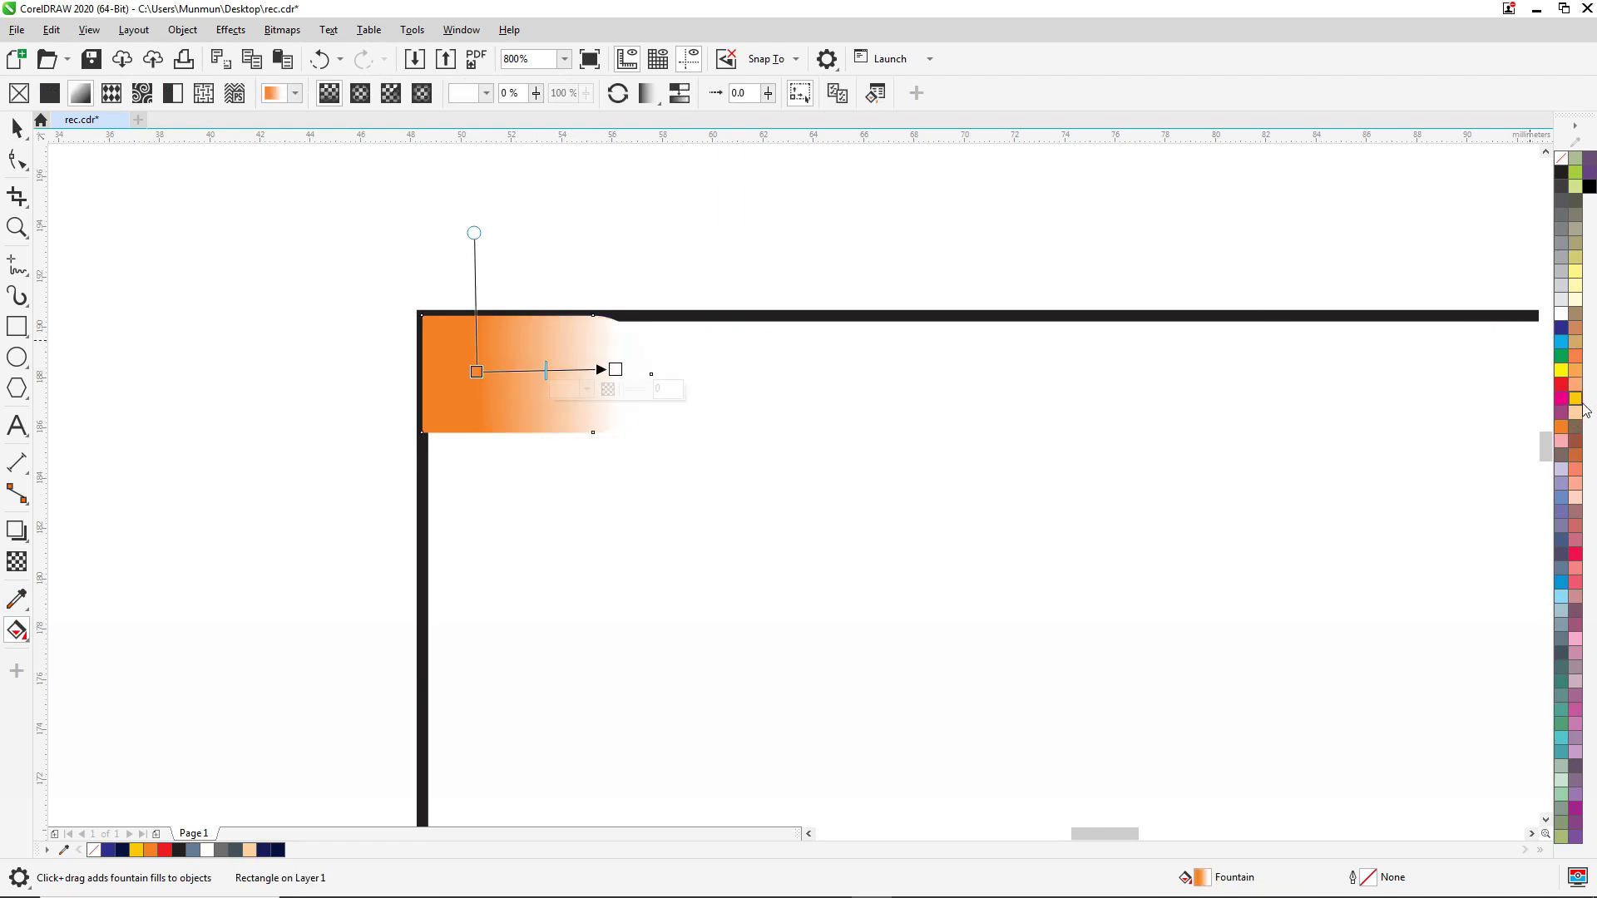
click(1575, 399)
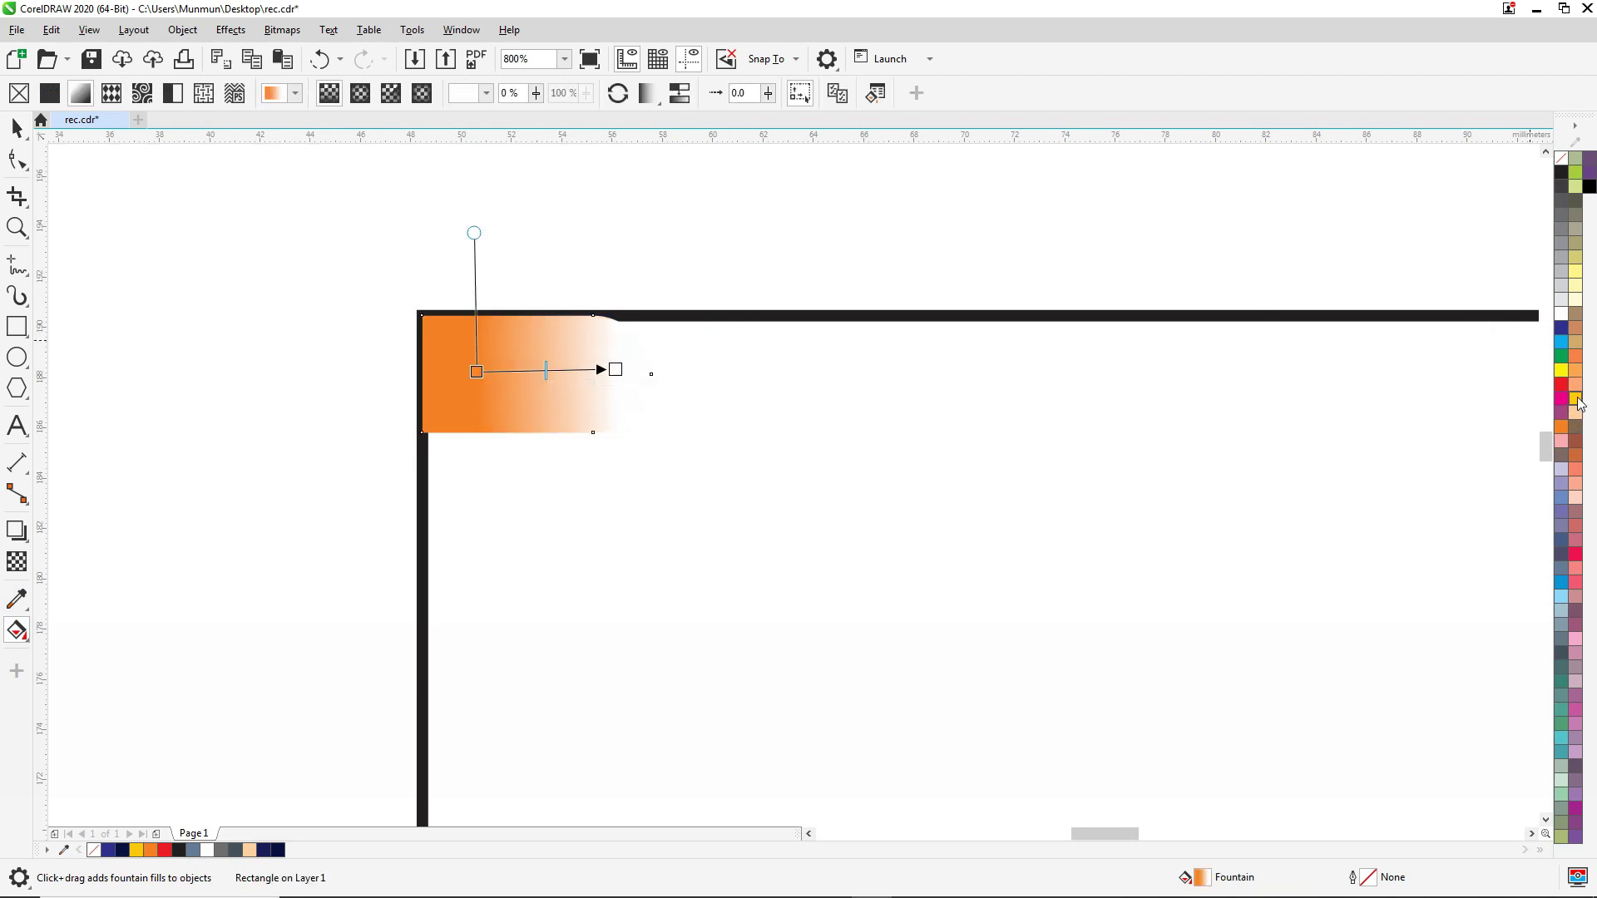
click(477, 372)
scroll(572, 366, down, 3)
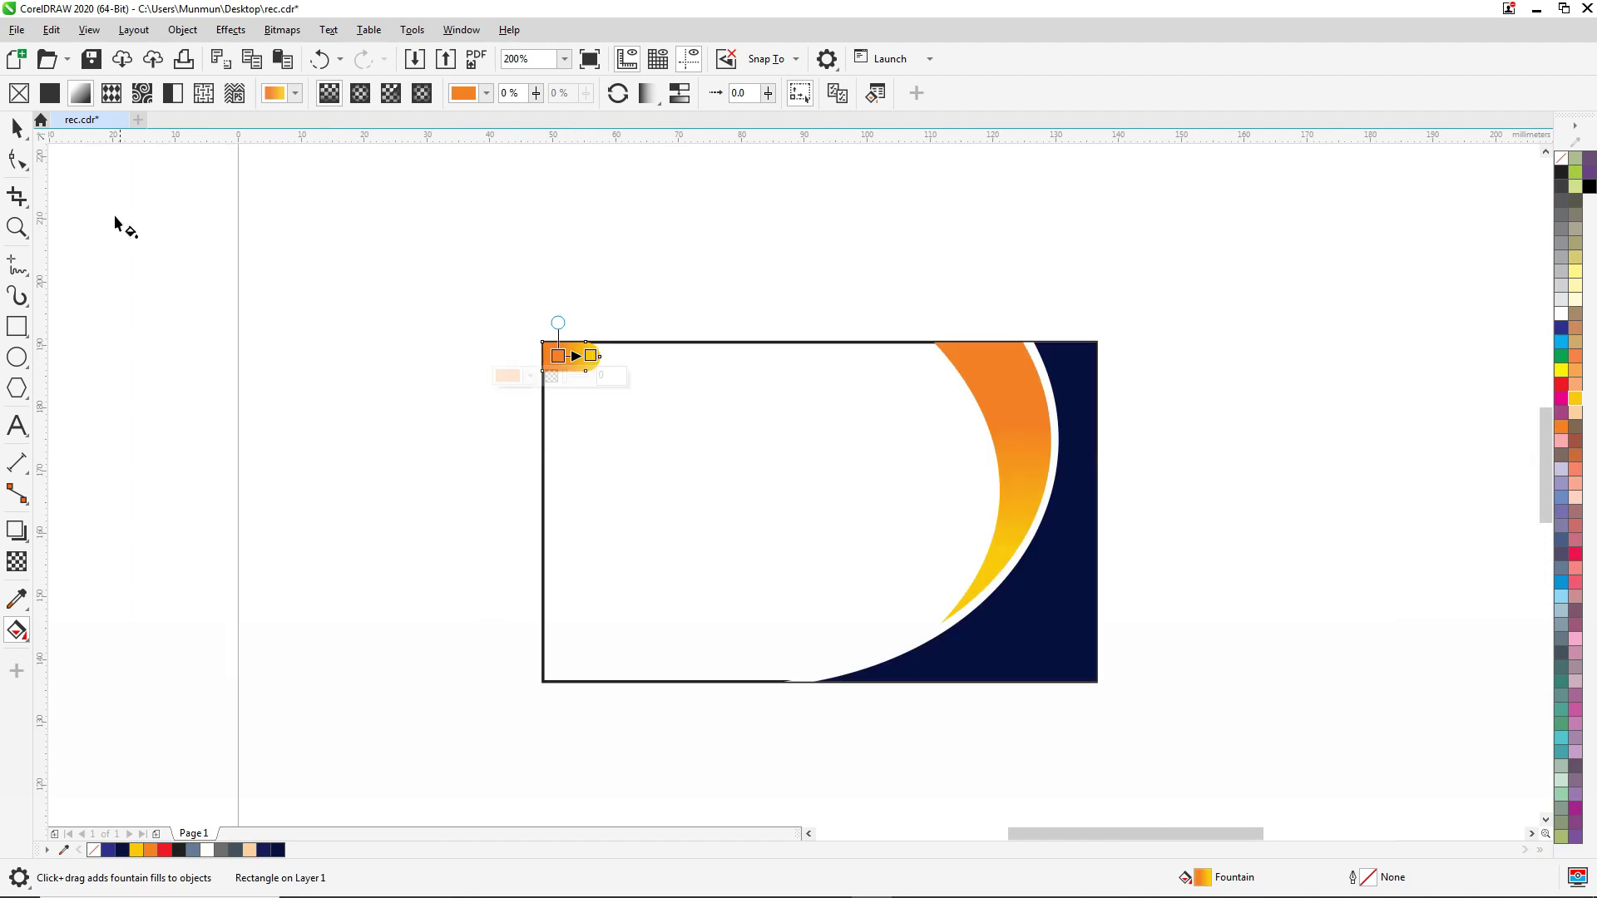
Duplicate the gradient corner shape in place and align the copy with the card's bottom edge
click(17, 129)
click(582, 238)
click(572, 355)
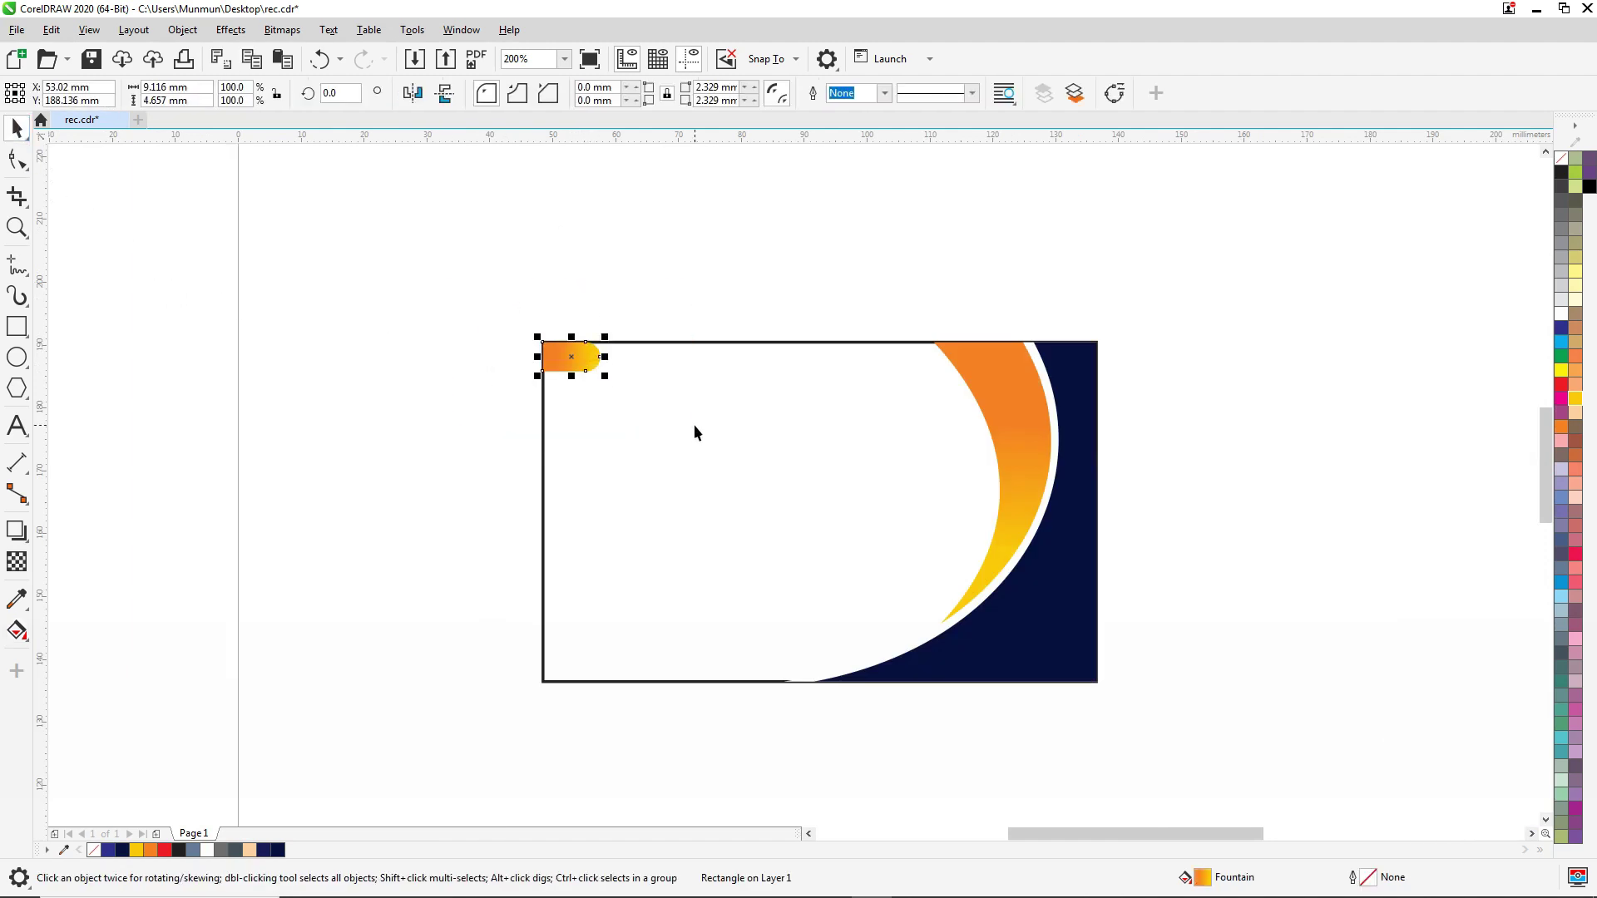
key(ctrl+g)
key(ctrl+v)
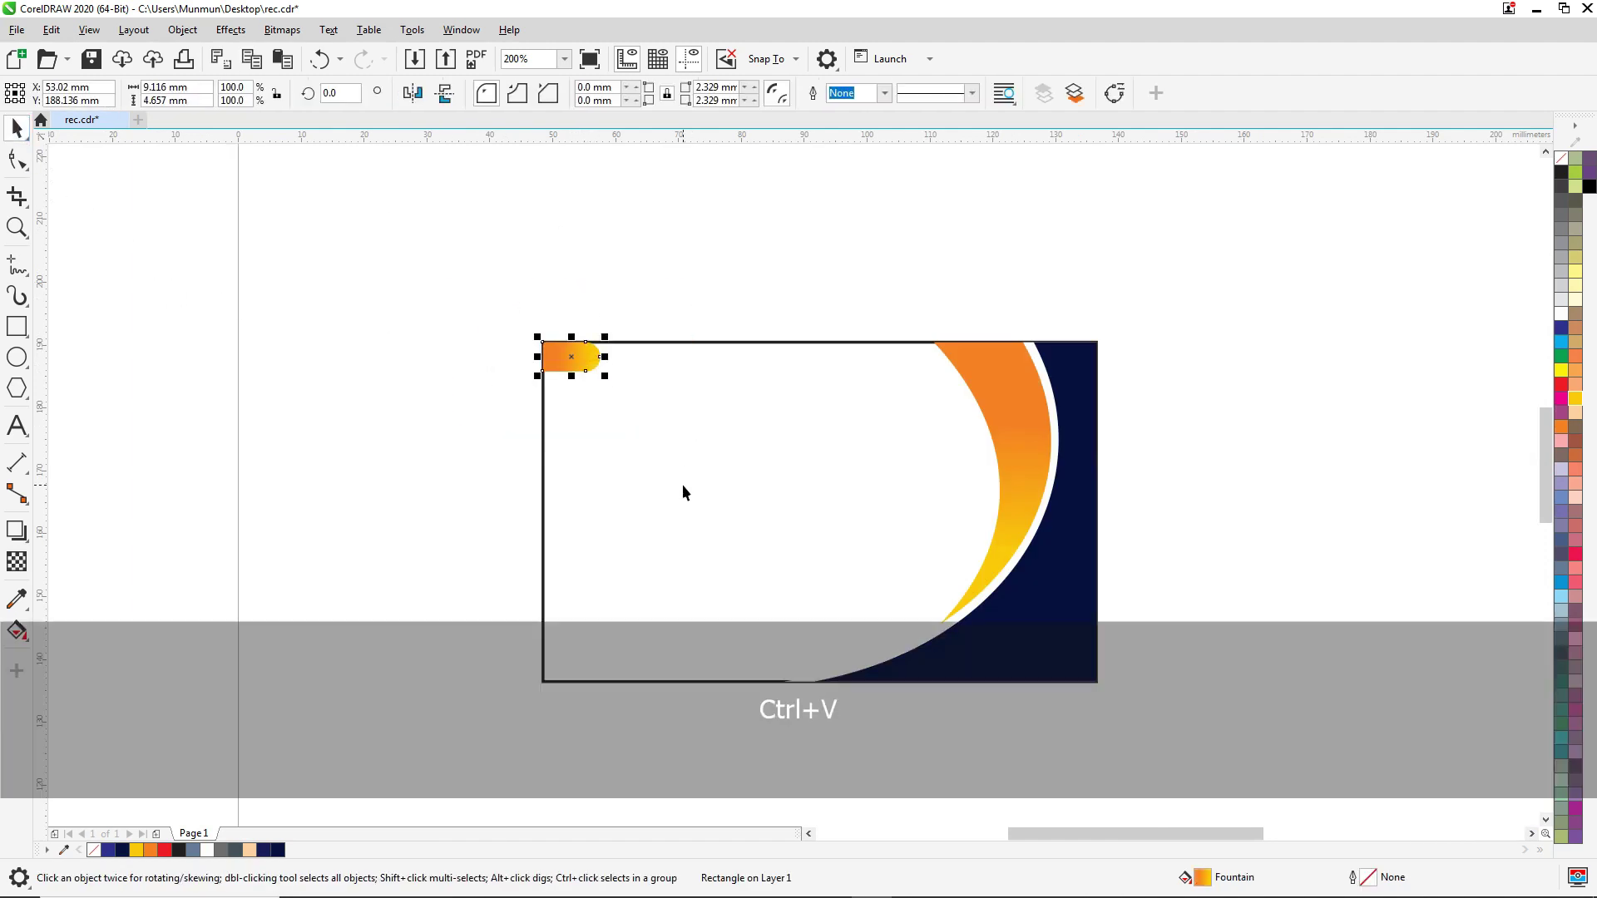
shift+click(682, 484)
key(b)
click(697, 274)
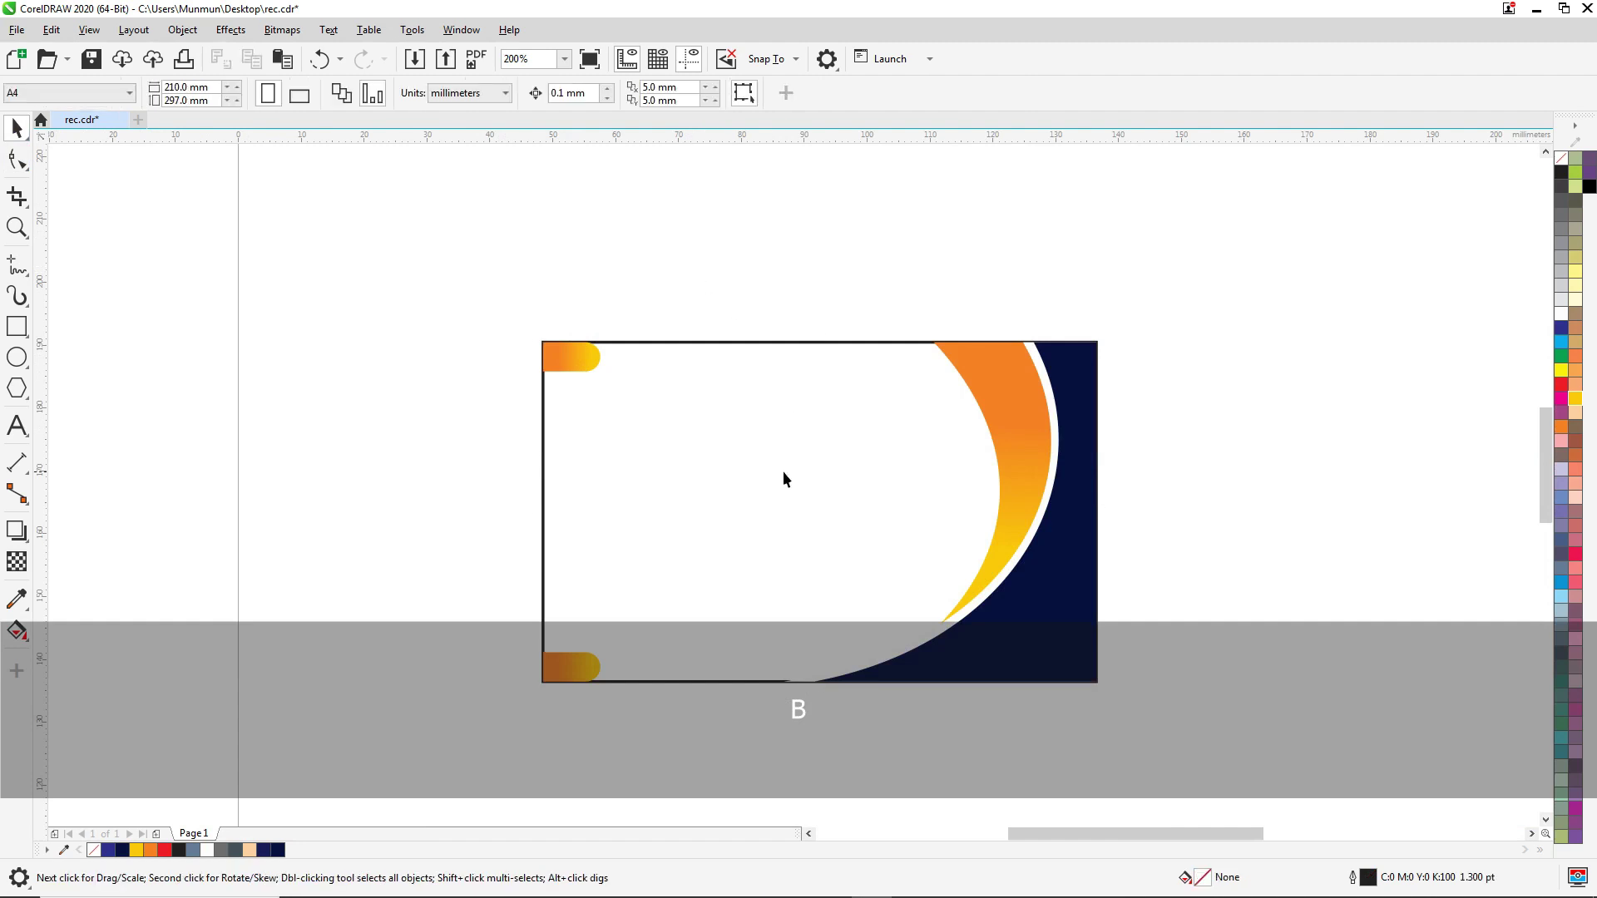
Fill the card's base rectangle with white and remove its outline
click(781, 470)
click(1560, 320)
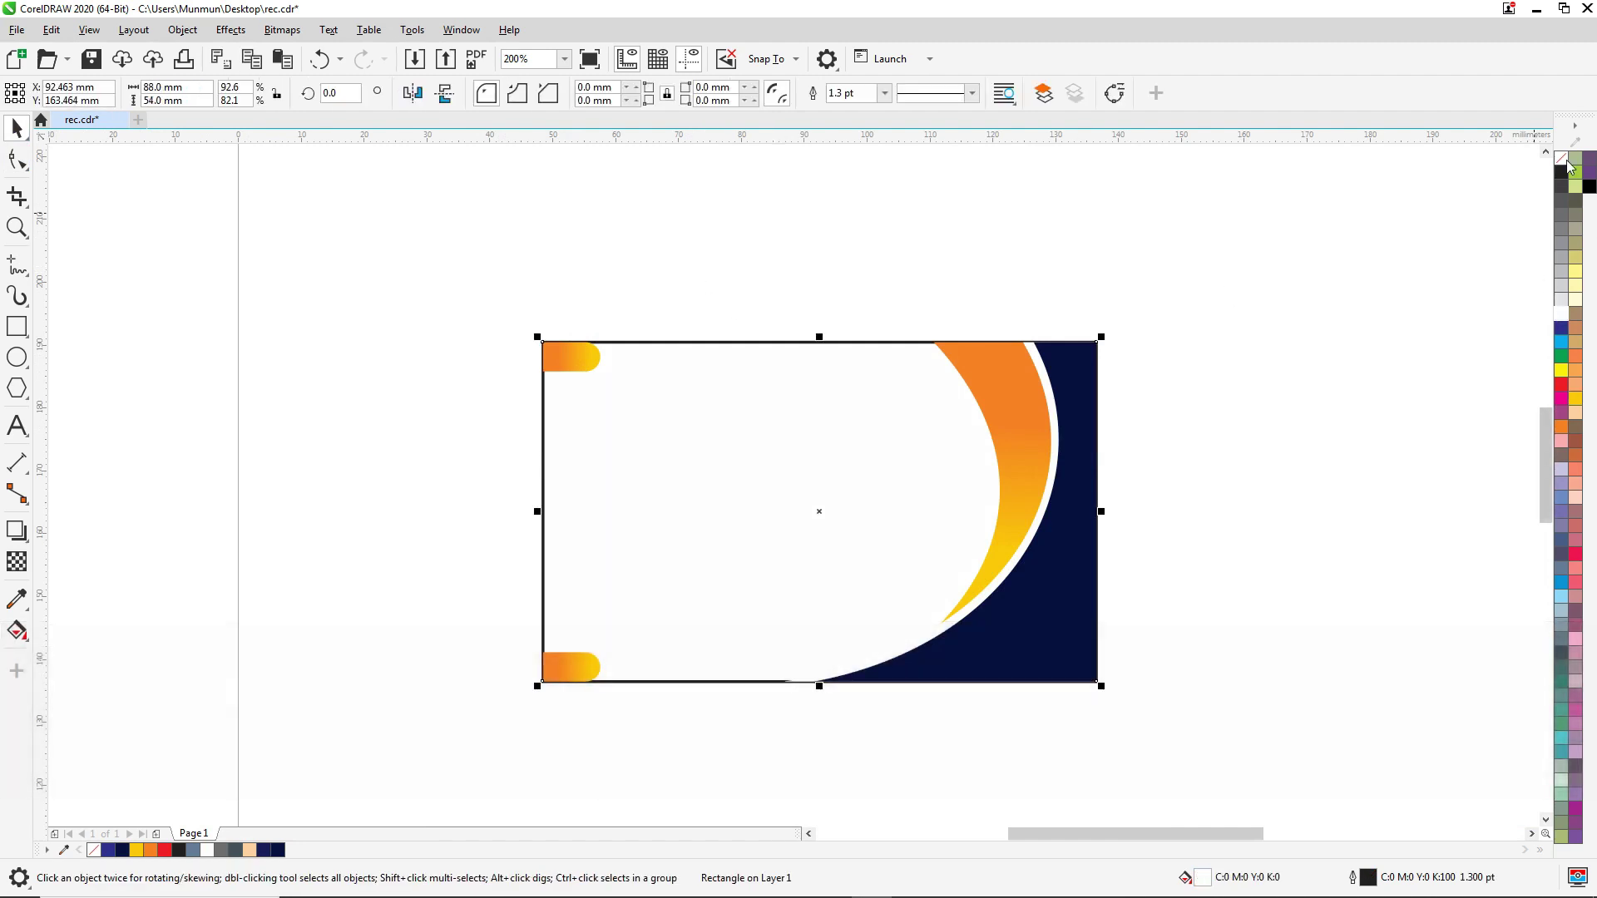
right_click(1563, 161)
click(433, 314)
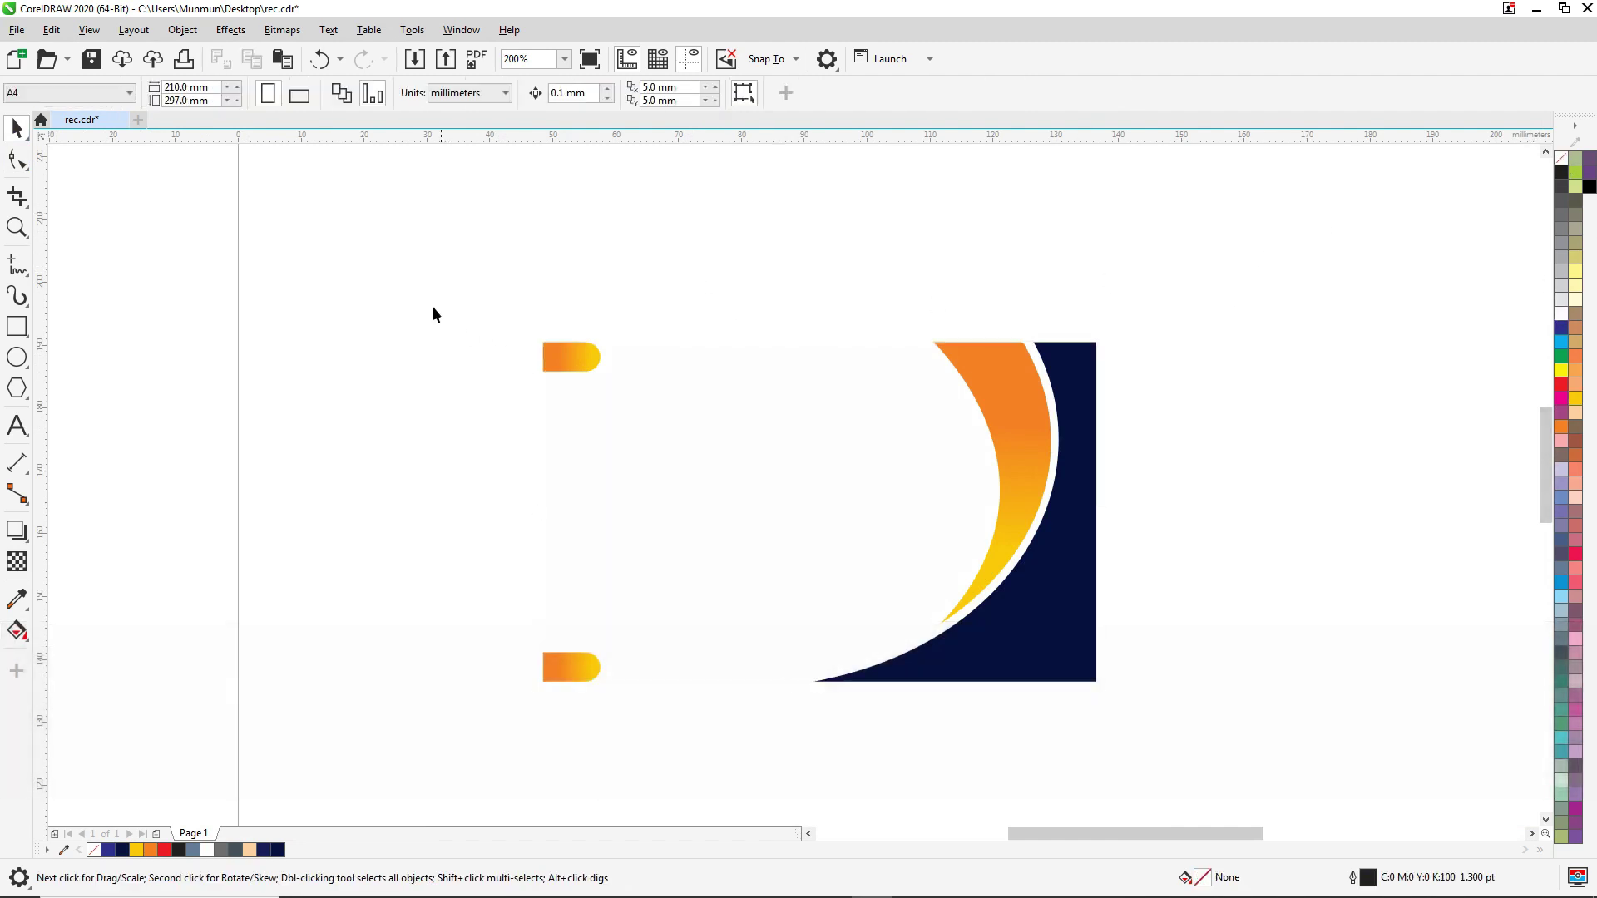
Select all six objects of the card and group them
drag(1239, 684, 1234, 729)
key(ctrl+g)
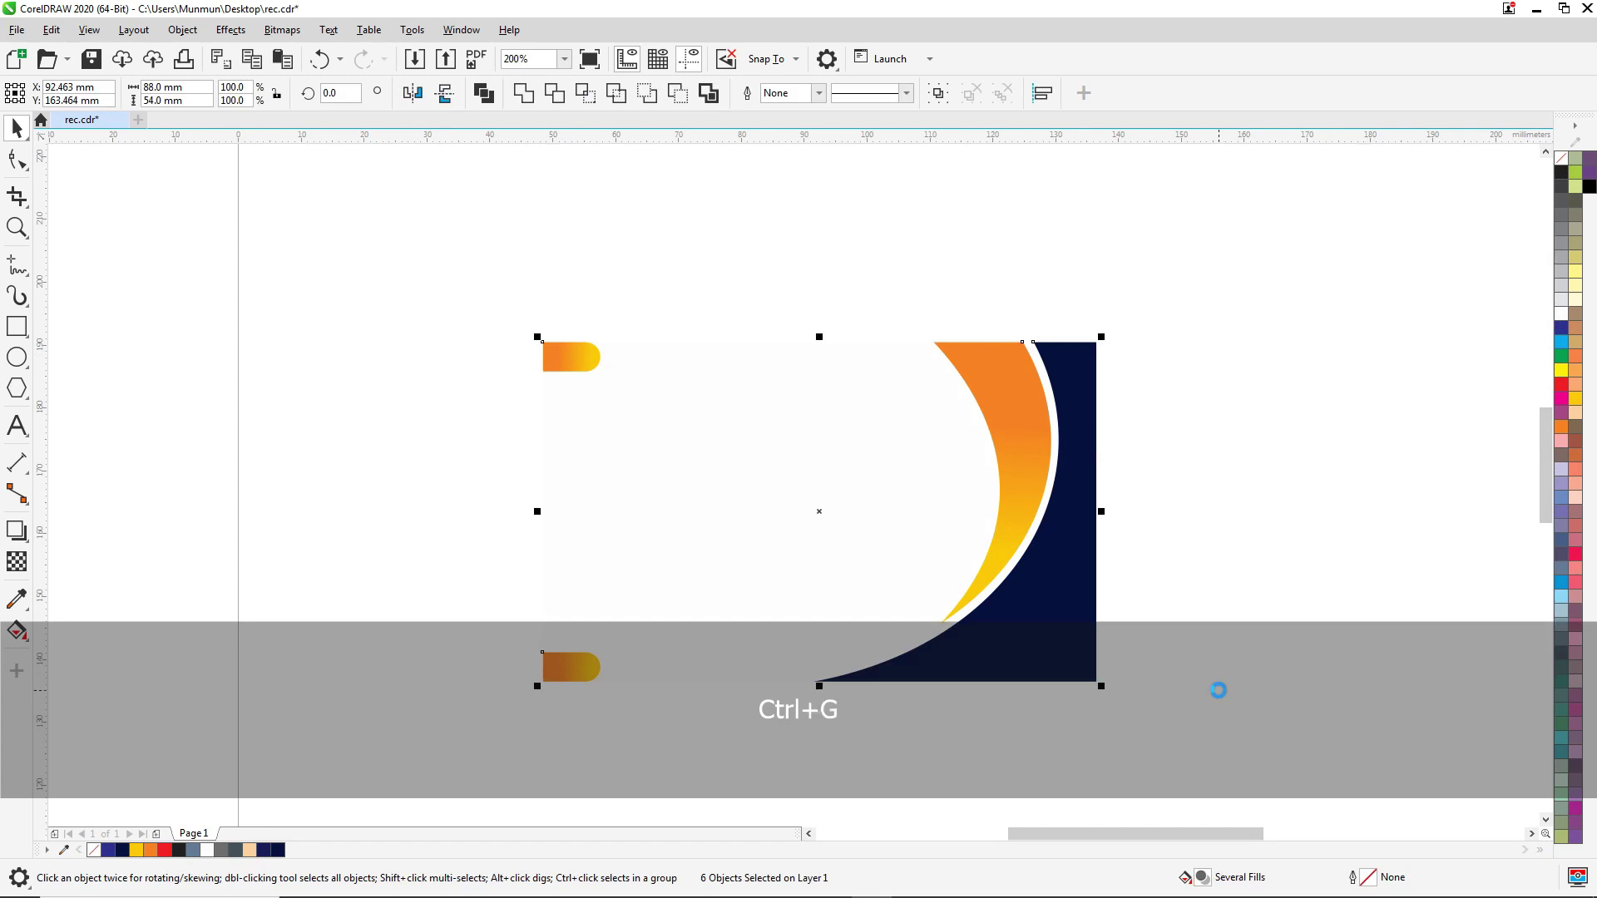
click(1199, 555)
Draw a backdrop rectangle about 142 x 93 mm around the card, fill it with 70% black without outline and send it to the back
scroll(792, 516, down, 2)
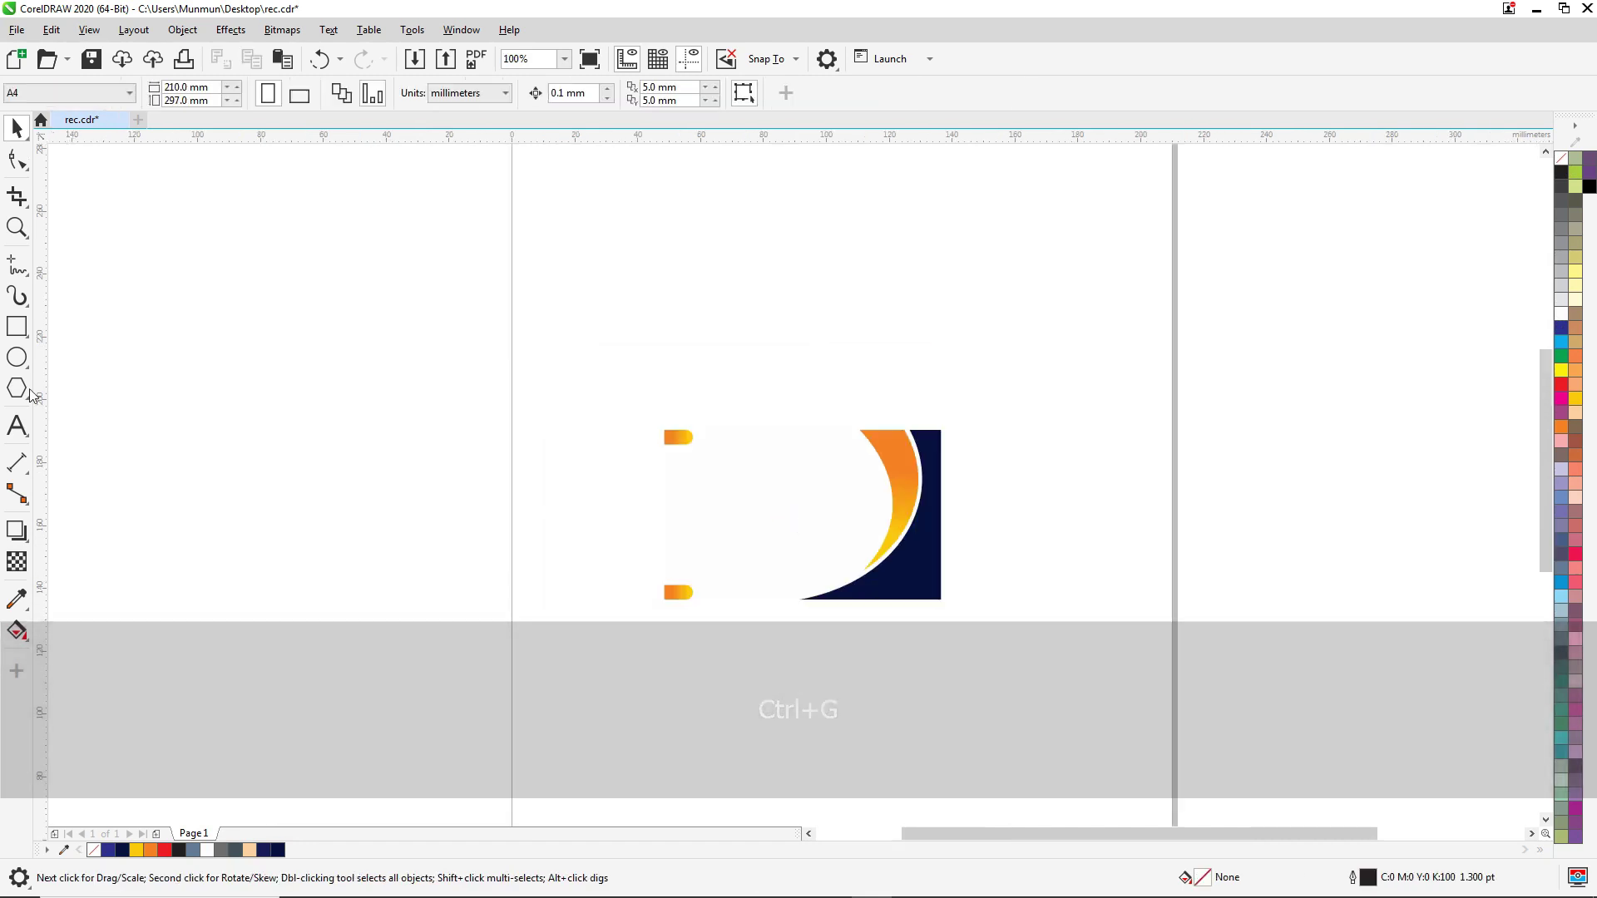
click(15, 328)
drag(566, 366, 1013, 661)
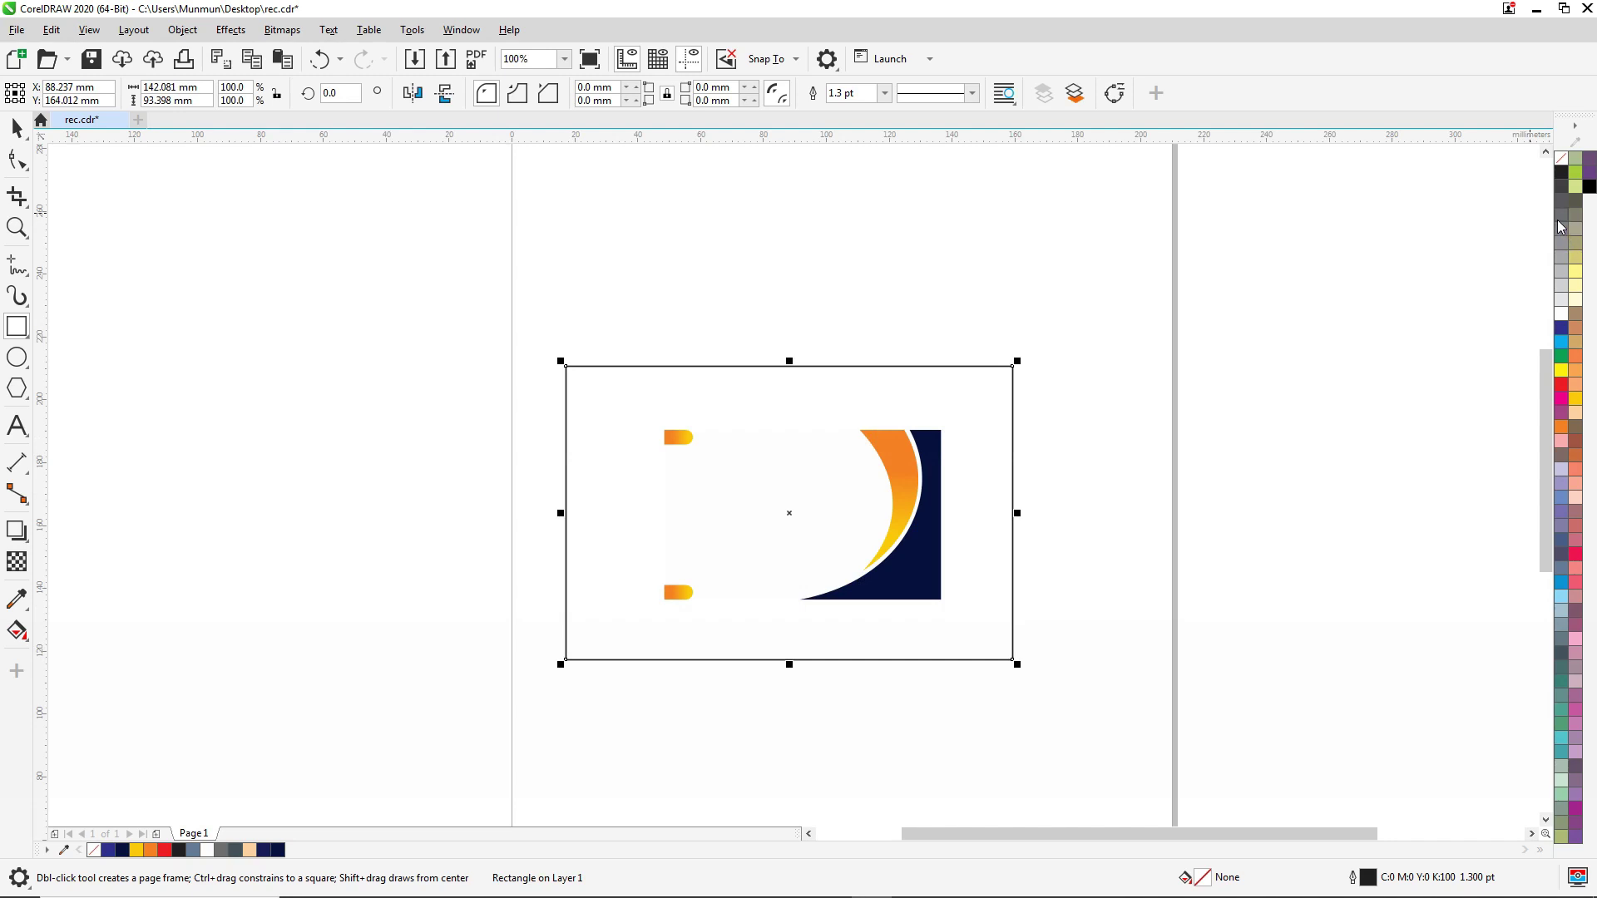
click(1560, 217)
right_click(1563, 162)
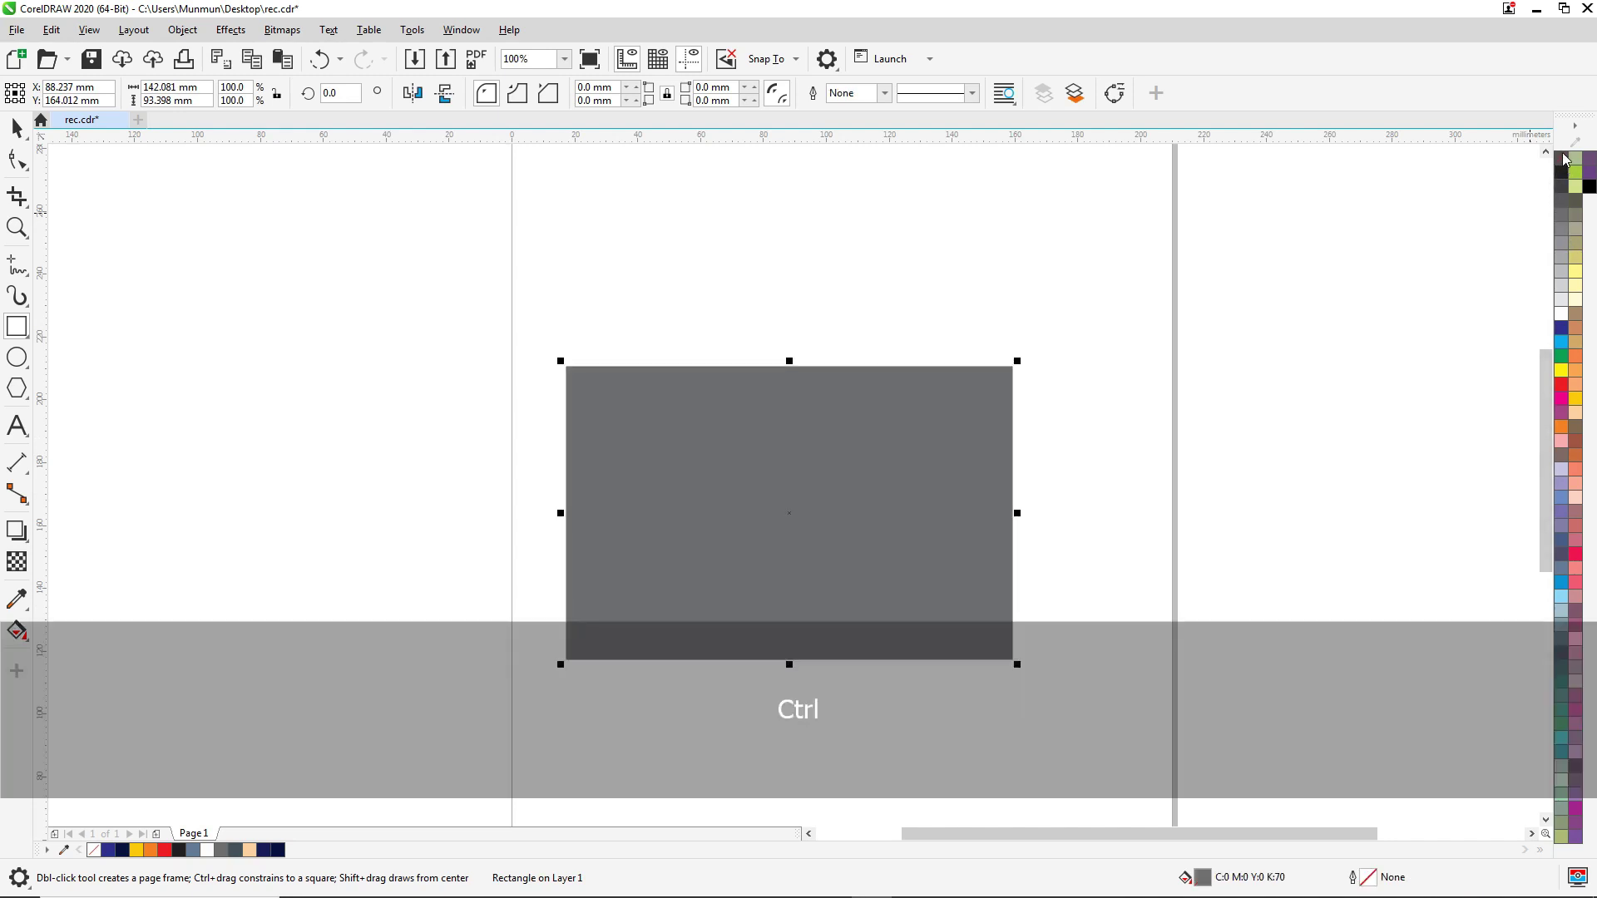
key(ctrl+End)
click(17, 128)
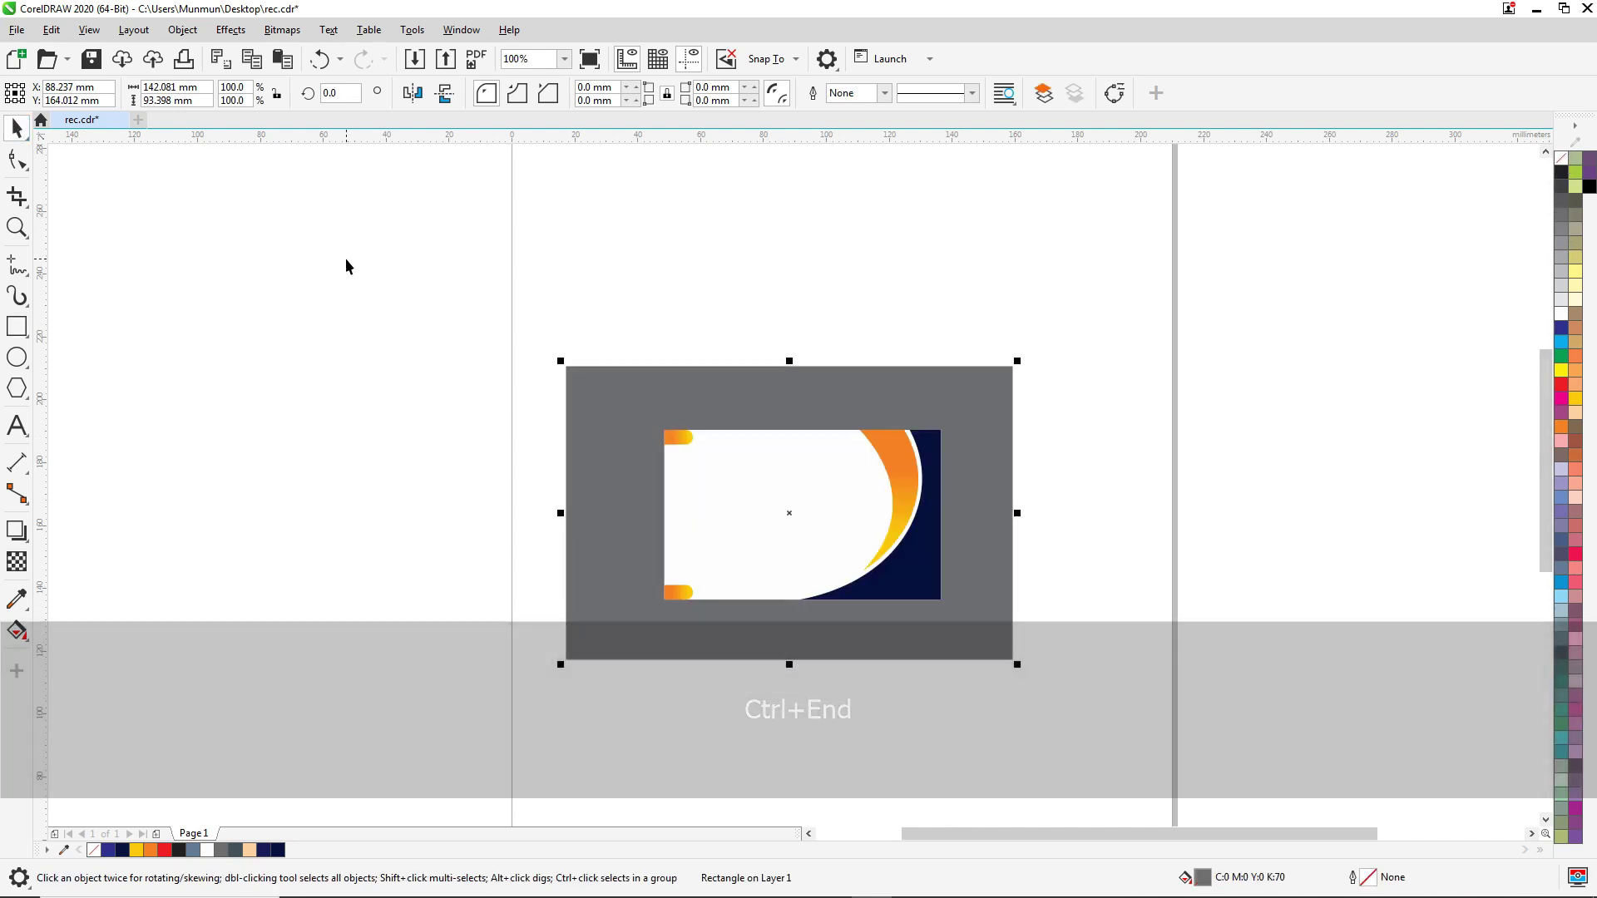
drag(346, 254, 1190, 730)
key(ctrl+End)
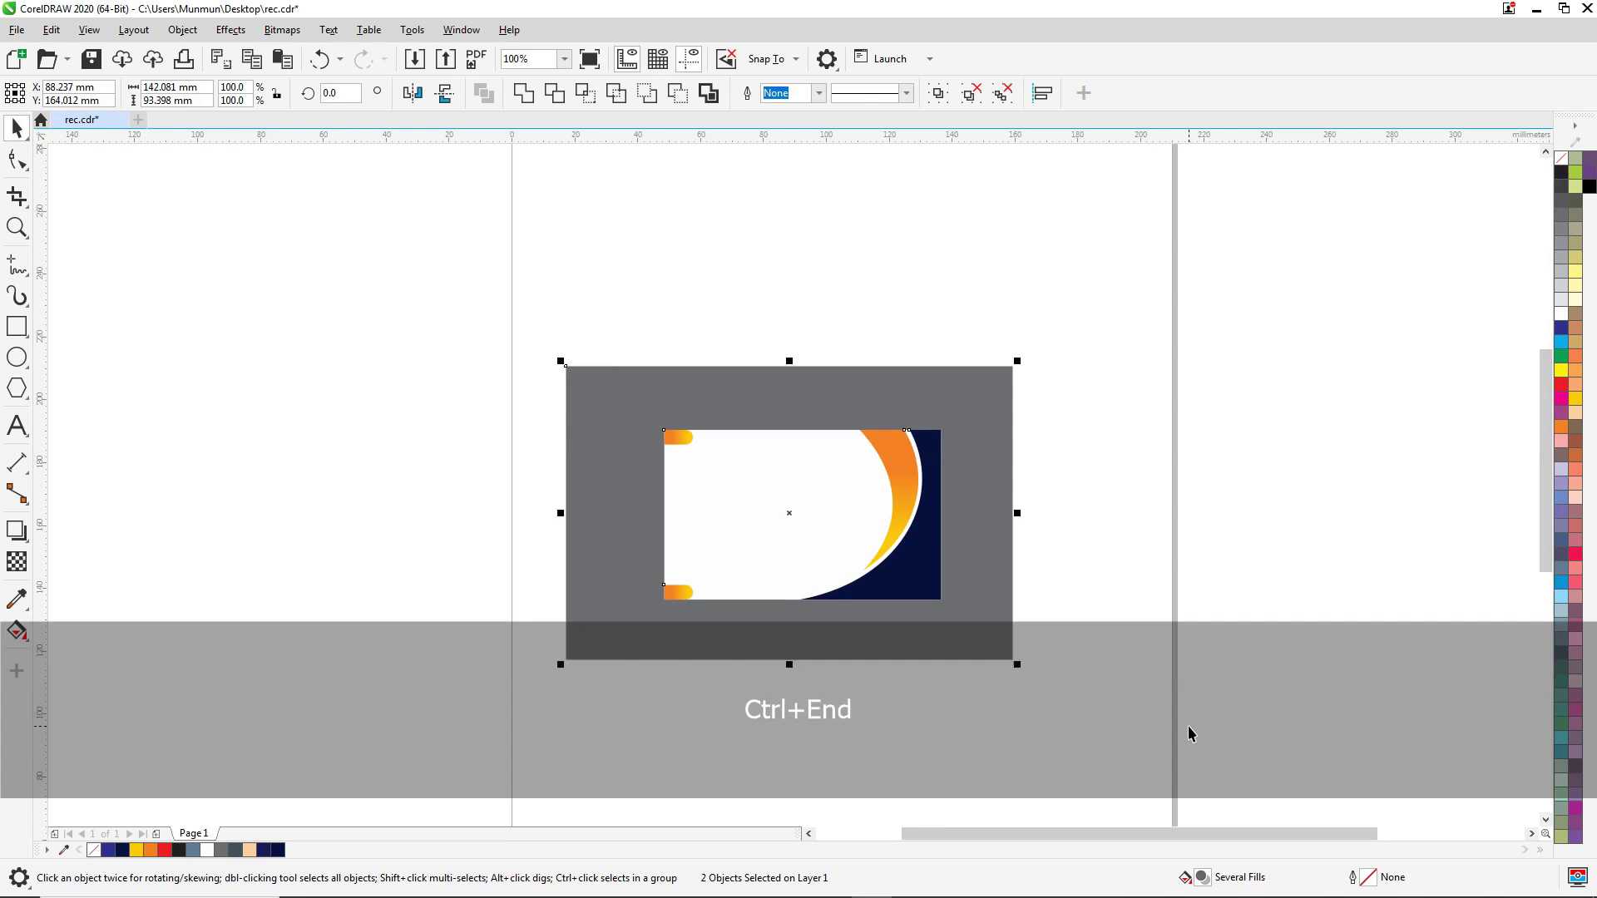
click(1167, 450)
Select only the card artwork on top of the gray backdrop and apply Group to it
scroll(864, 532, up, 4)
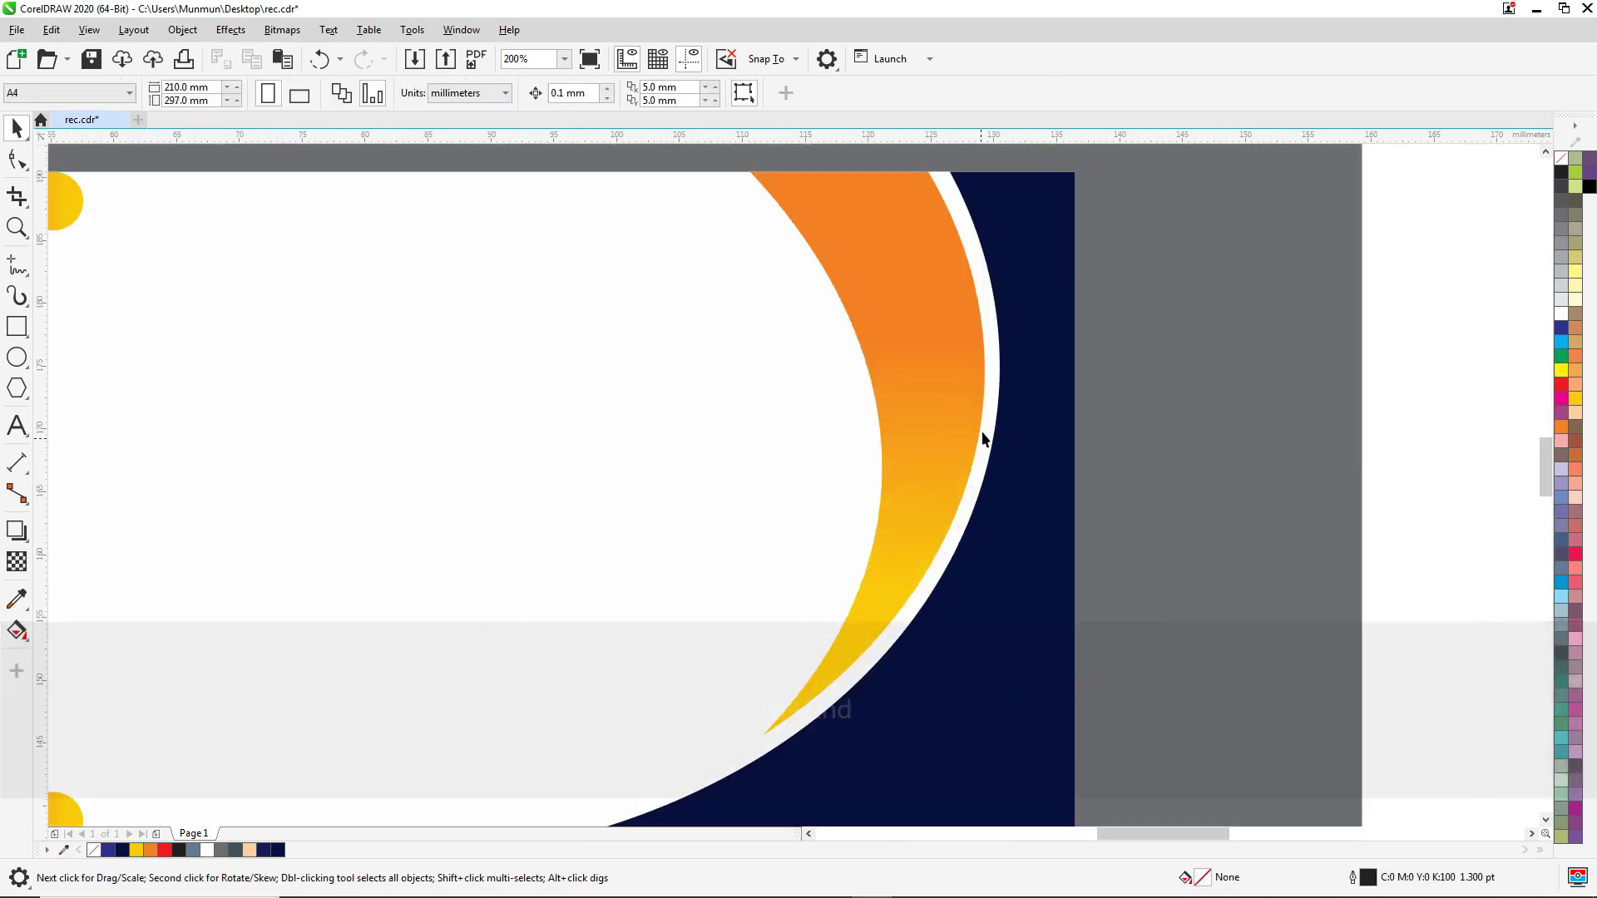
scroll(963, 449, down, 3)
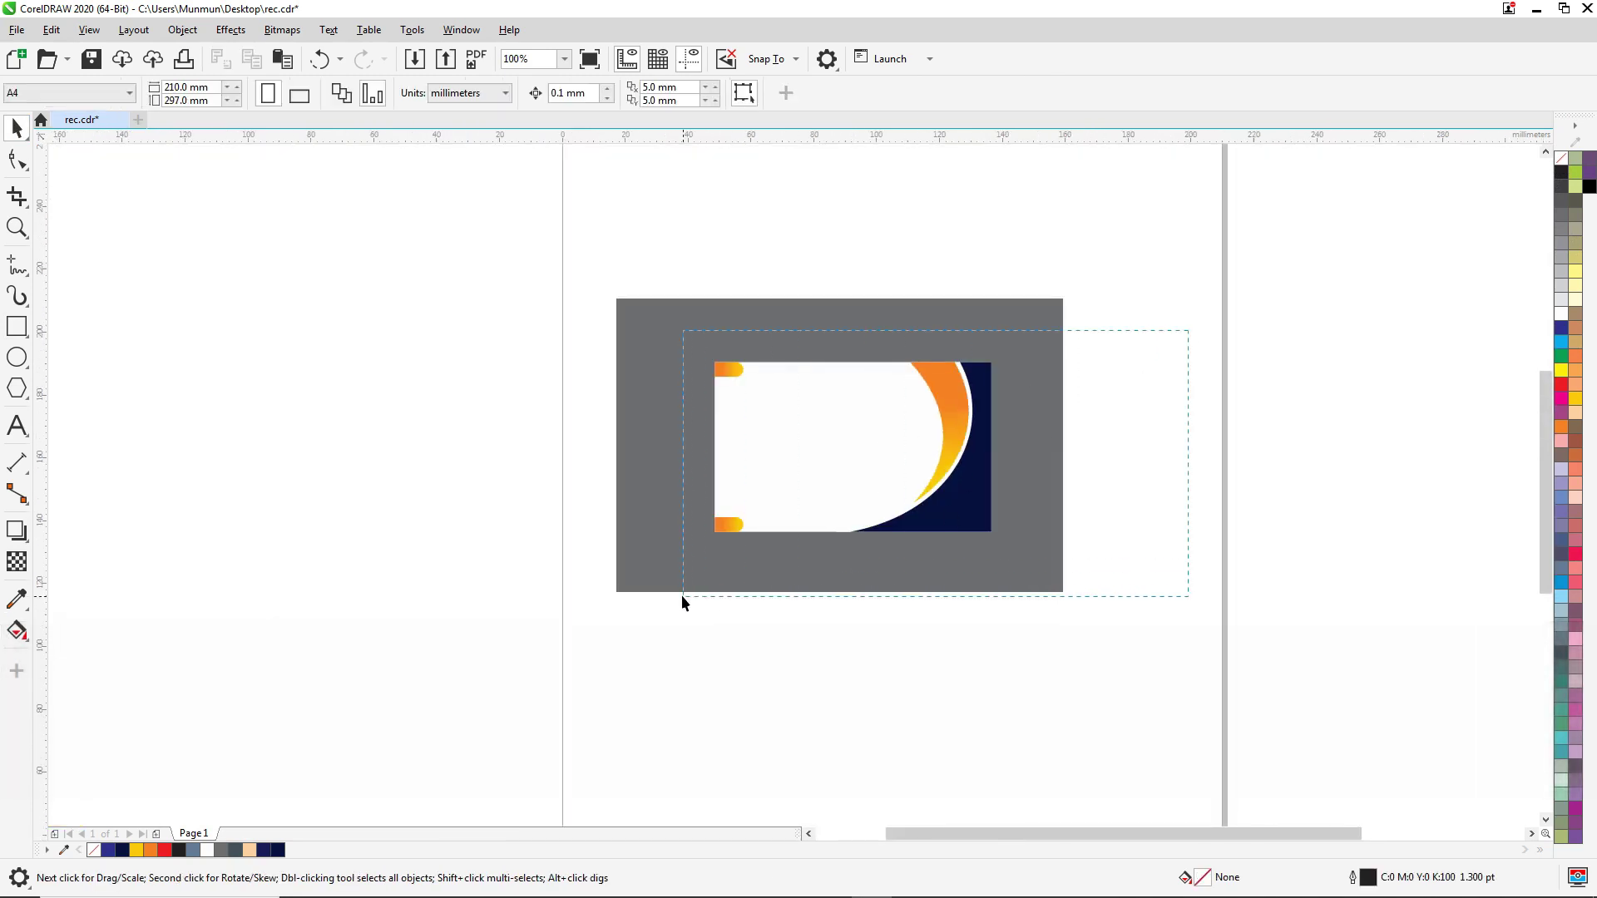
drag(682, 595, 670, 589)
key(ctrl+g)
Move the GLOBAL ENTERPRISE title and its slogan onto the upper part of the card, centred at about X 83.3, Y 180 mm
scroll(760, 413, down, 3)
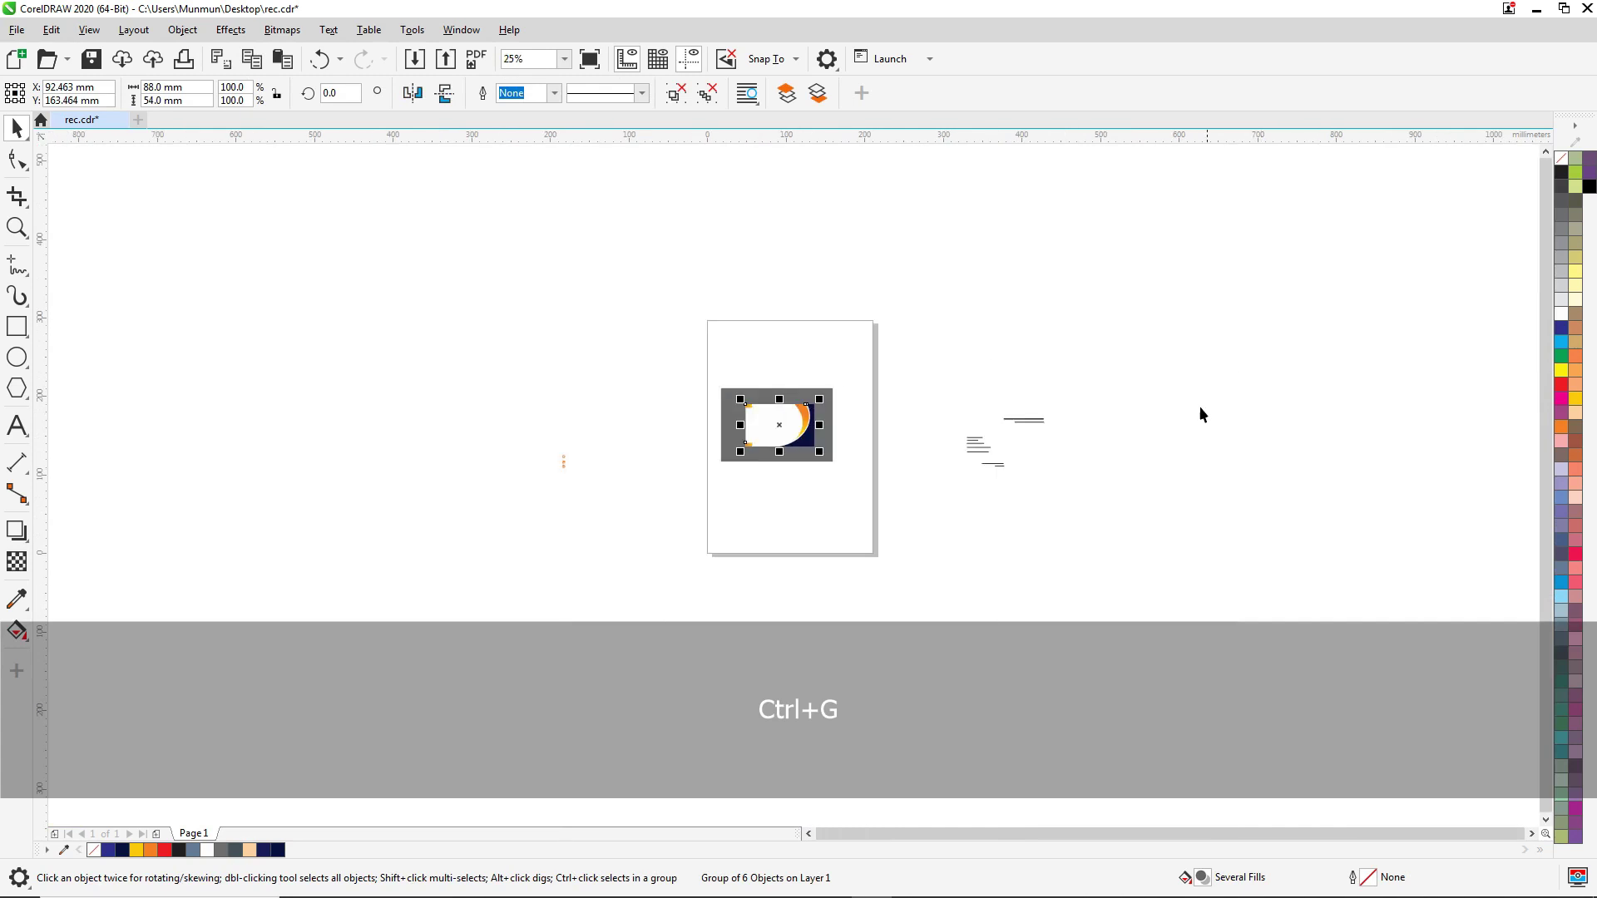
scroll(1035, 420, up, 2)
drag(1131, 373, 554, 424)
scroll(537, 407, up, 3)
scroll(541, 408, up, 1)
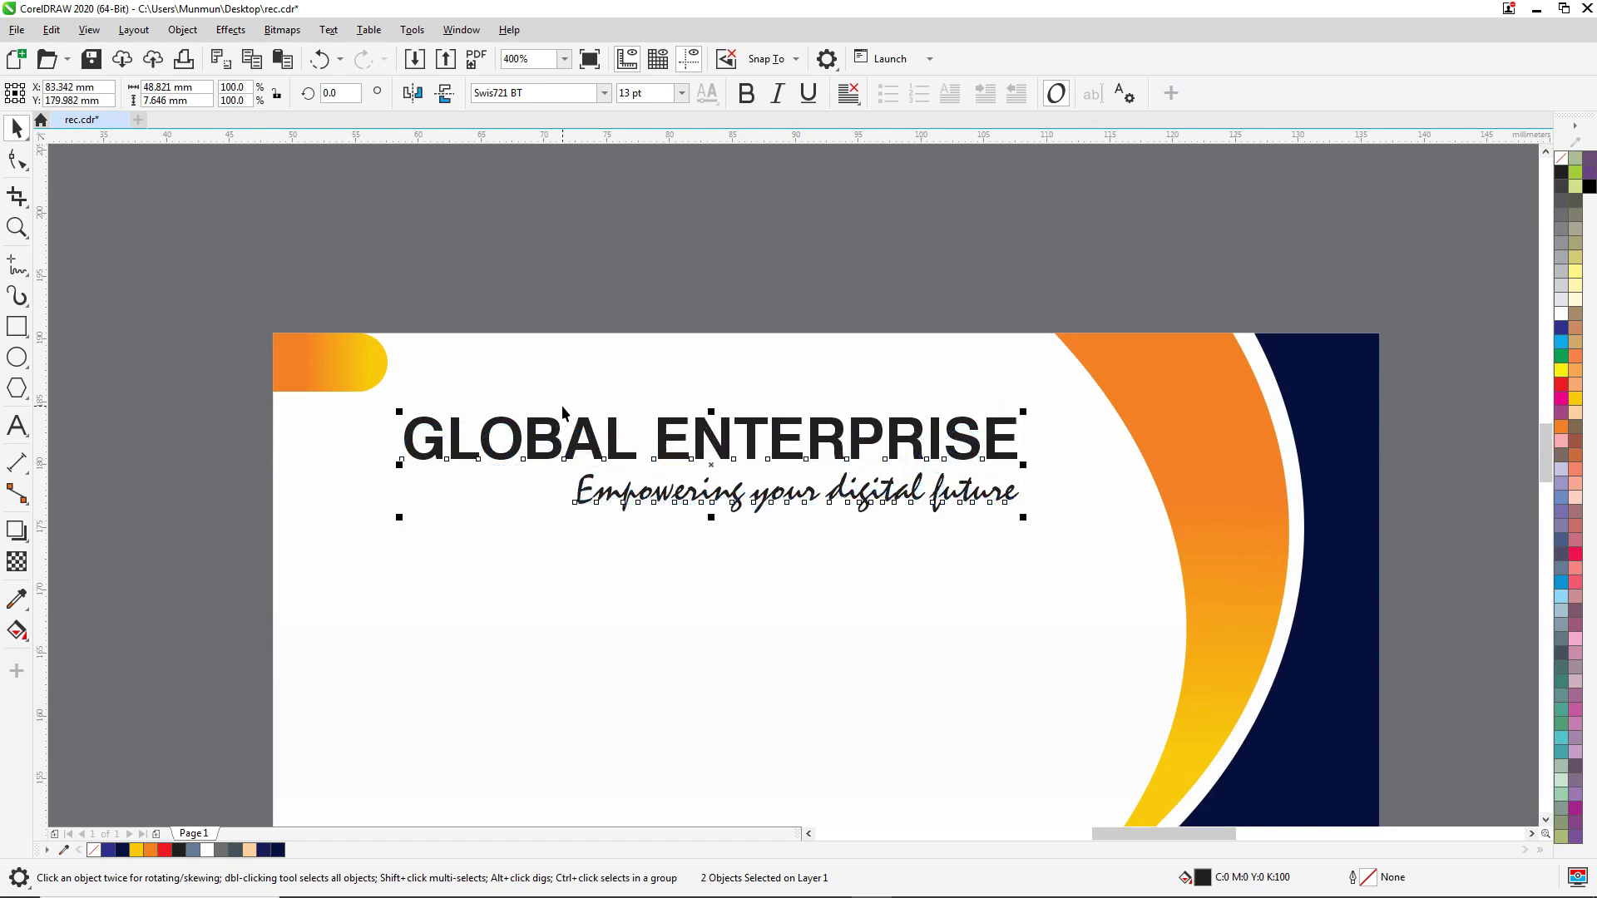
Place the column of four orange contact icons along the card's left side and nudge it to about X 53.8, Y 157 mm
scroll(381, 455, down, 3)
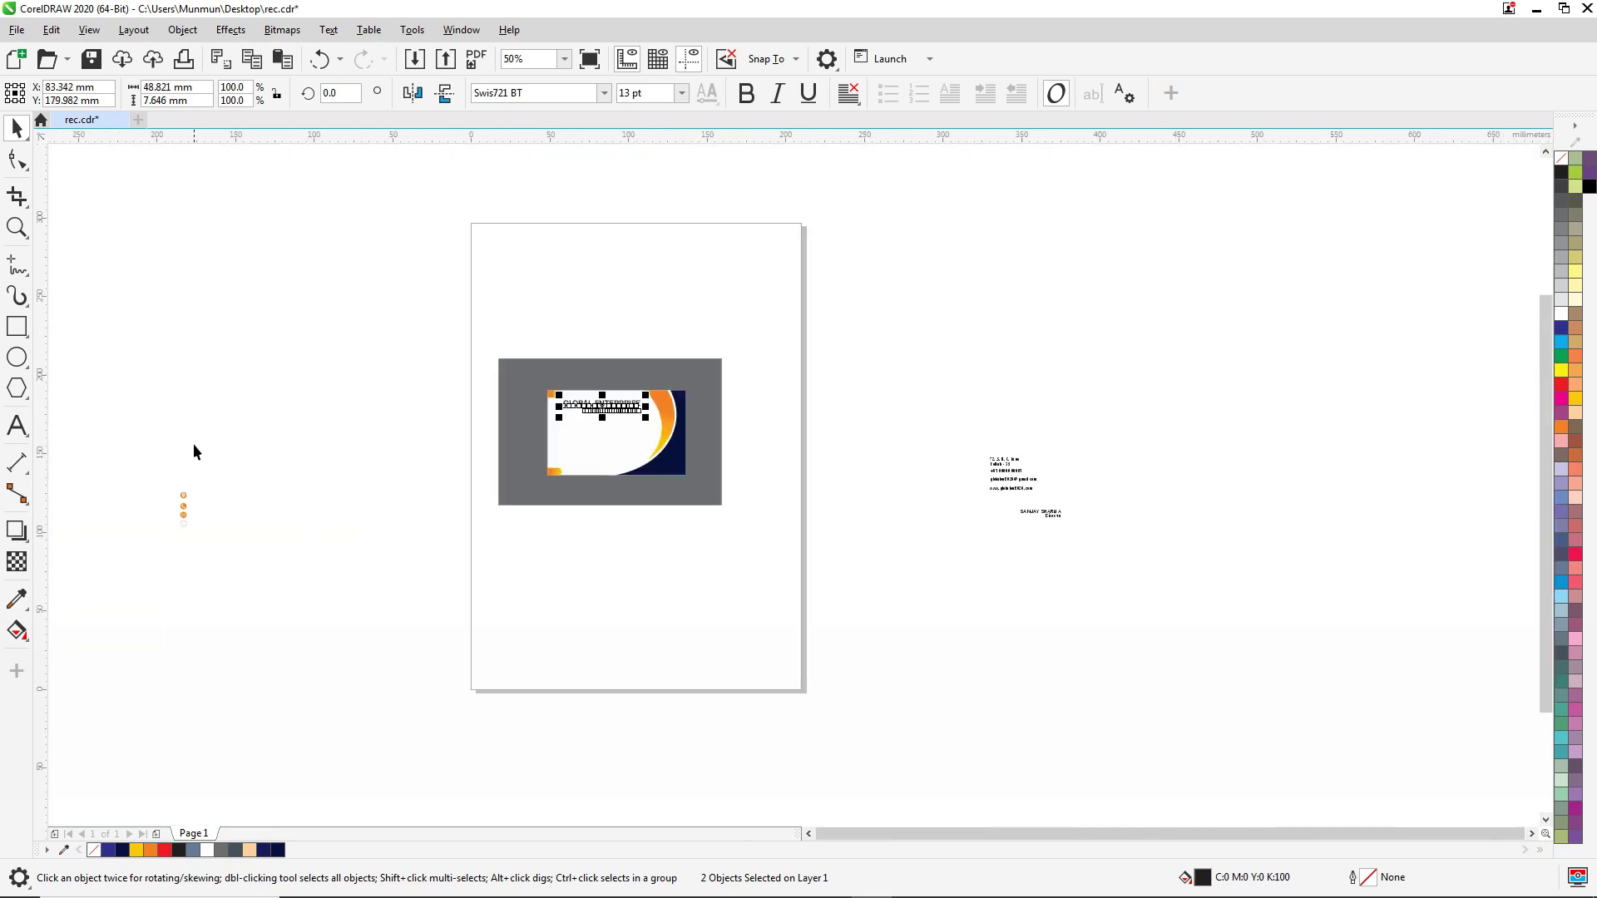
drag(157, 544, 555, 443)
scroll(555, 444, up, 2)
key(Right)
key(Right)
key(Right)
key(Right)
key(Right)
key(Right)
key(Right)
key(Right)
key(Right)
key(Right)
key(Right)
key(Right)
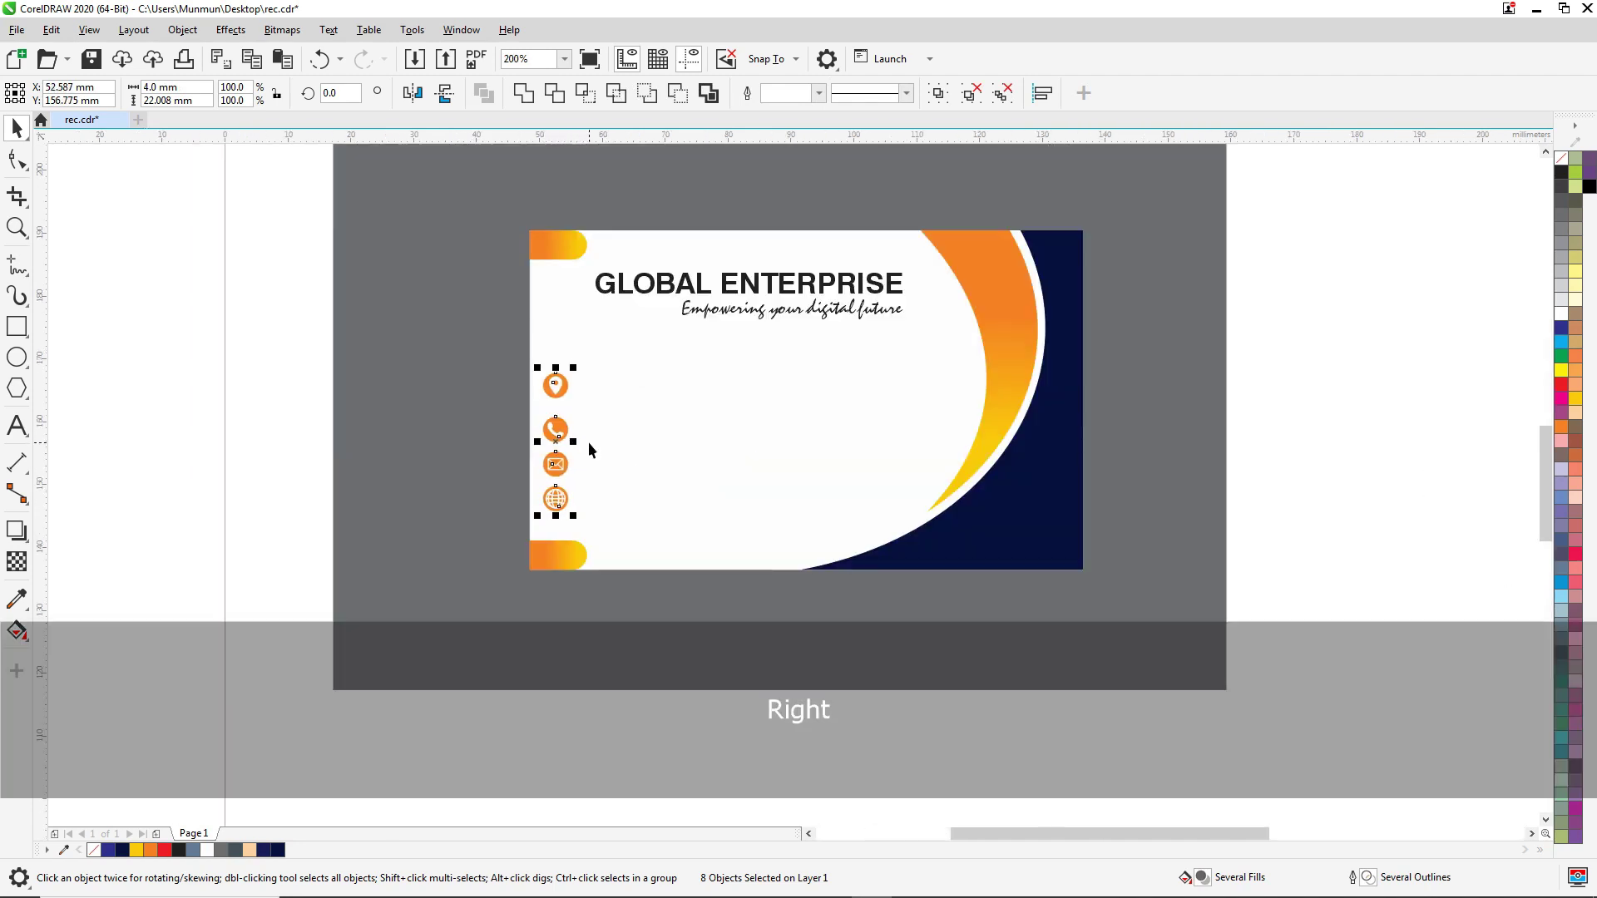
key(Left)
key(Left)
key(Left)
key(Left)
key(Left)
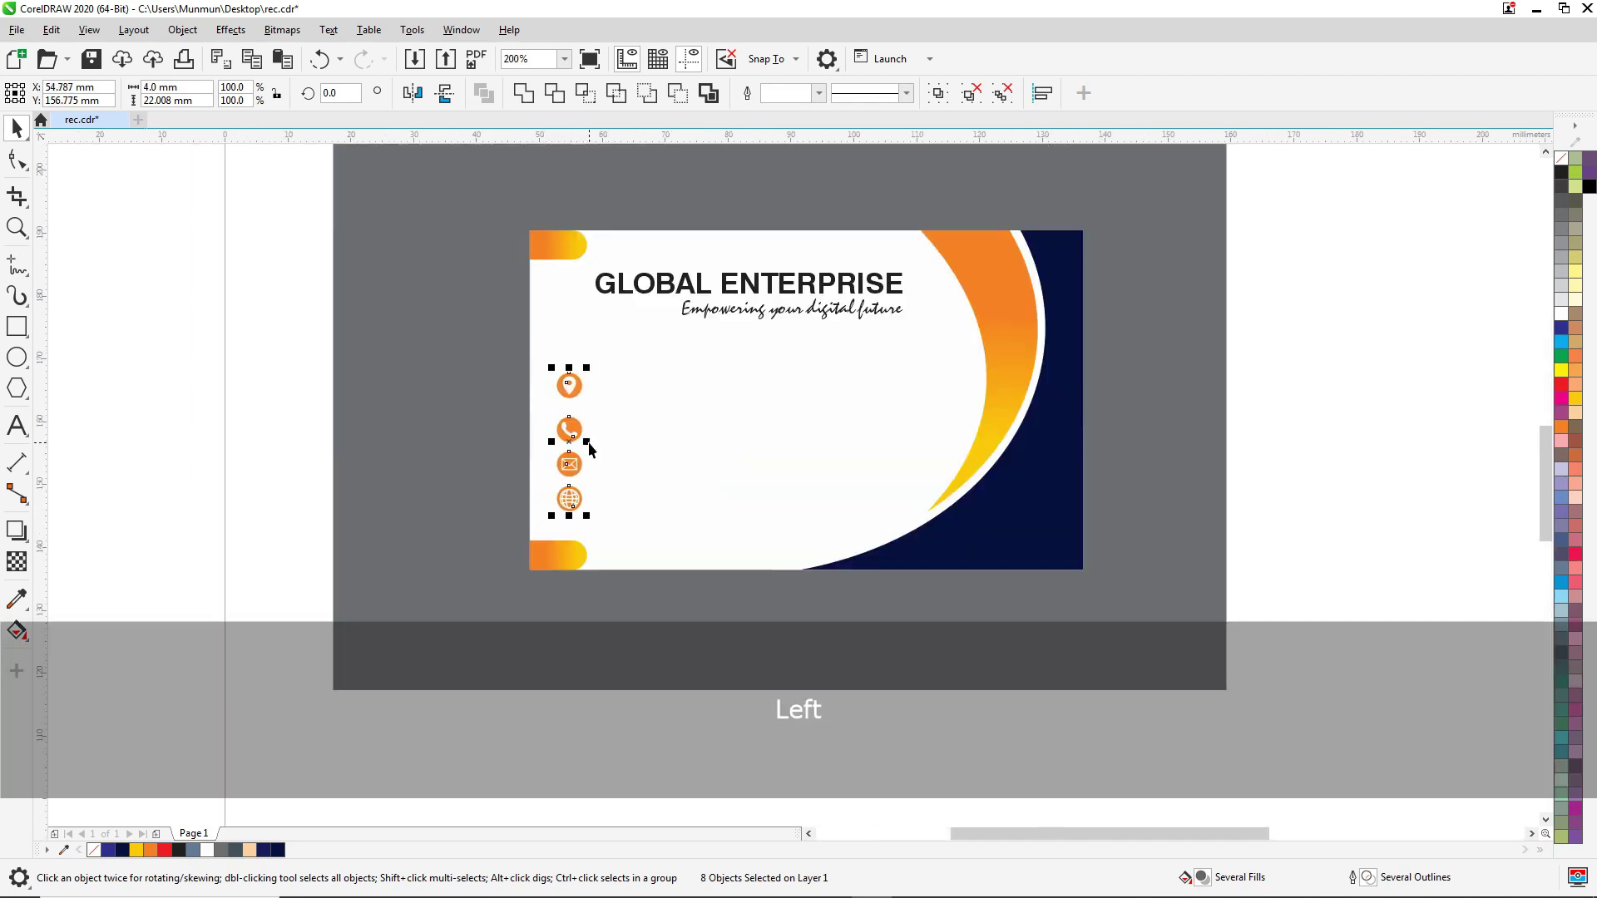
key(Up)
Colour the word ENTERPRISE in the card title orange
scroll(587, 441, down, 1)
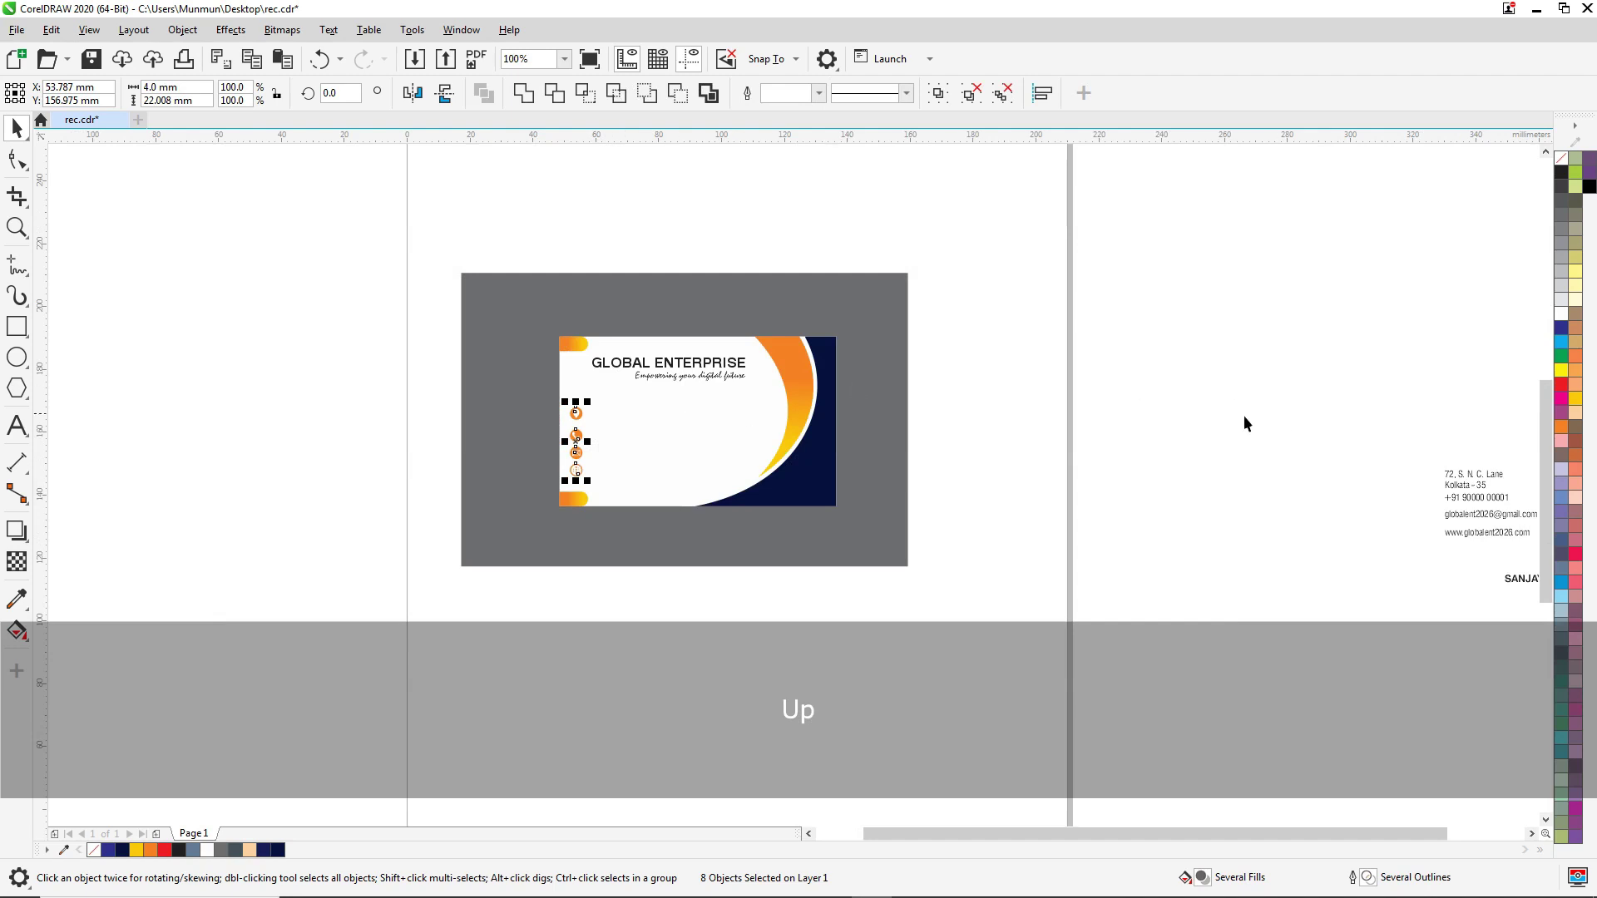
scroll(1214, 416, down, 1)
scroll(977, 407, up, 3)
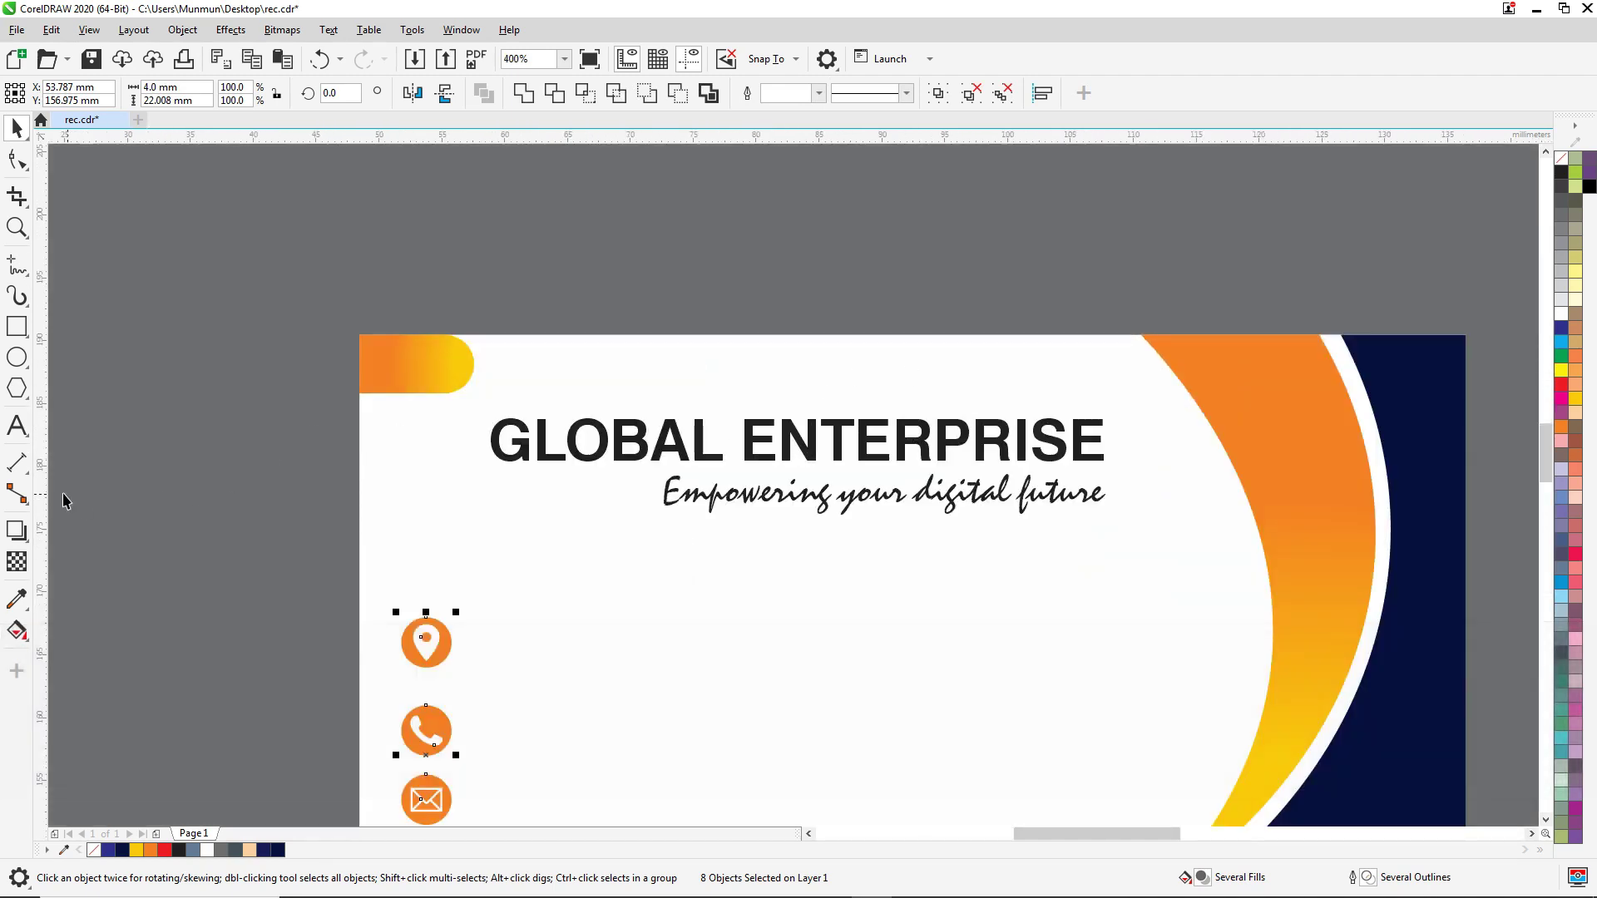
click(21, 434)
drag(756, 429, 1111, 429)
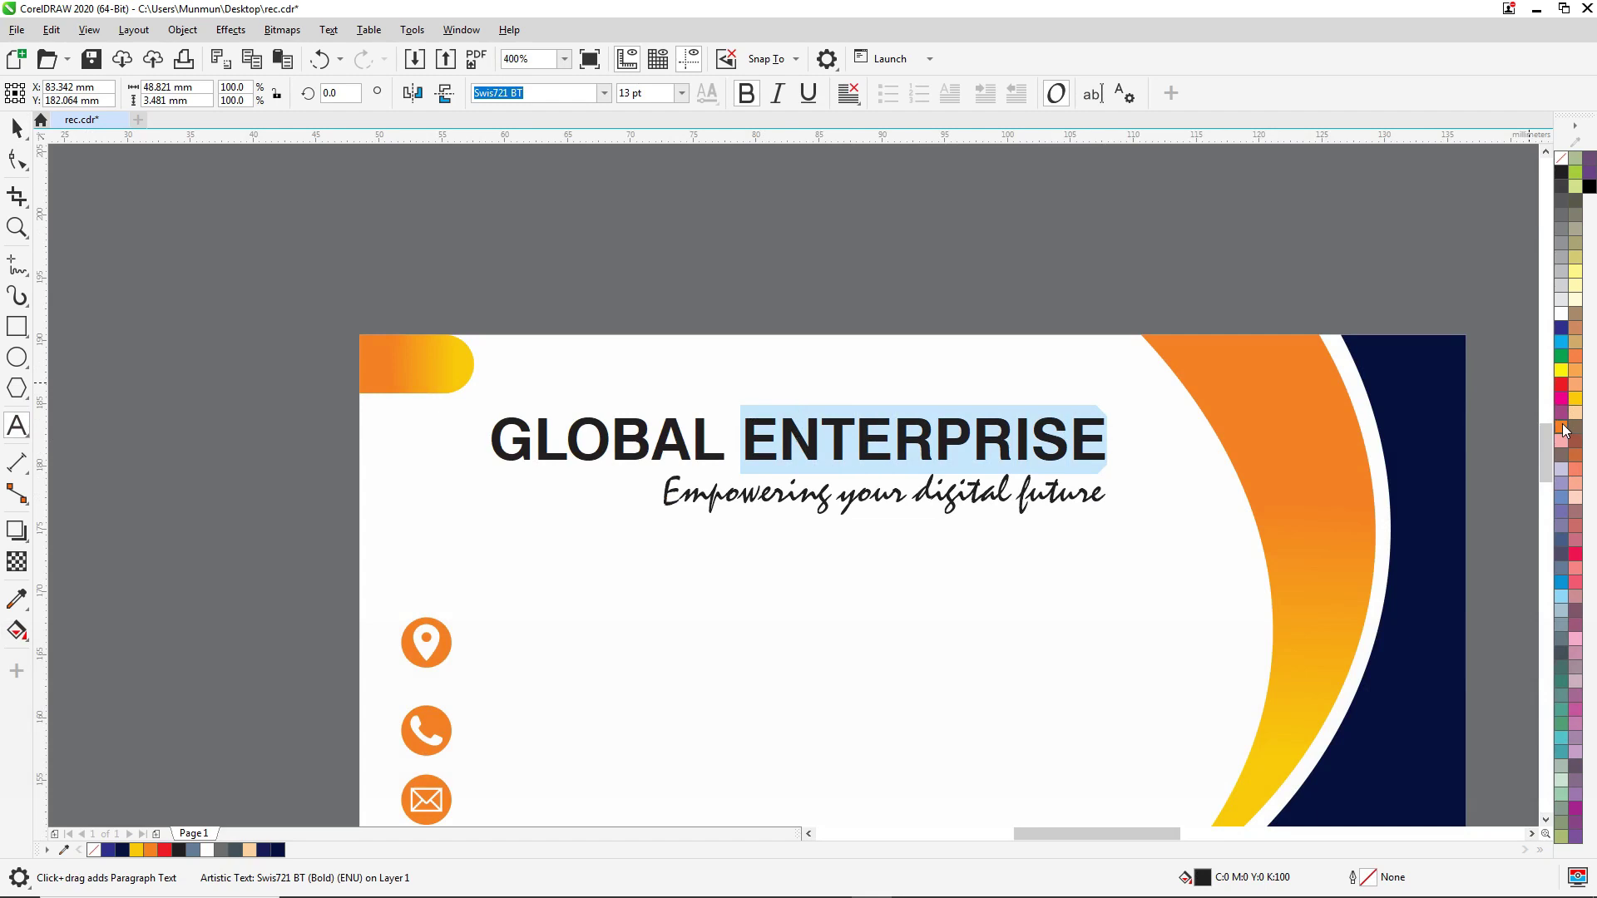
click(1563, 428)
click(17, 127)
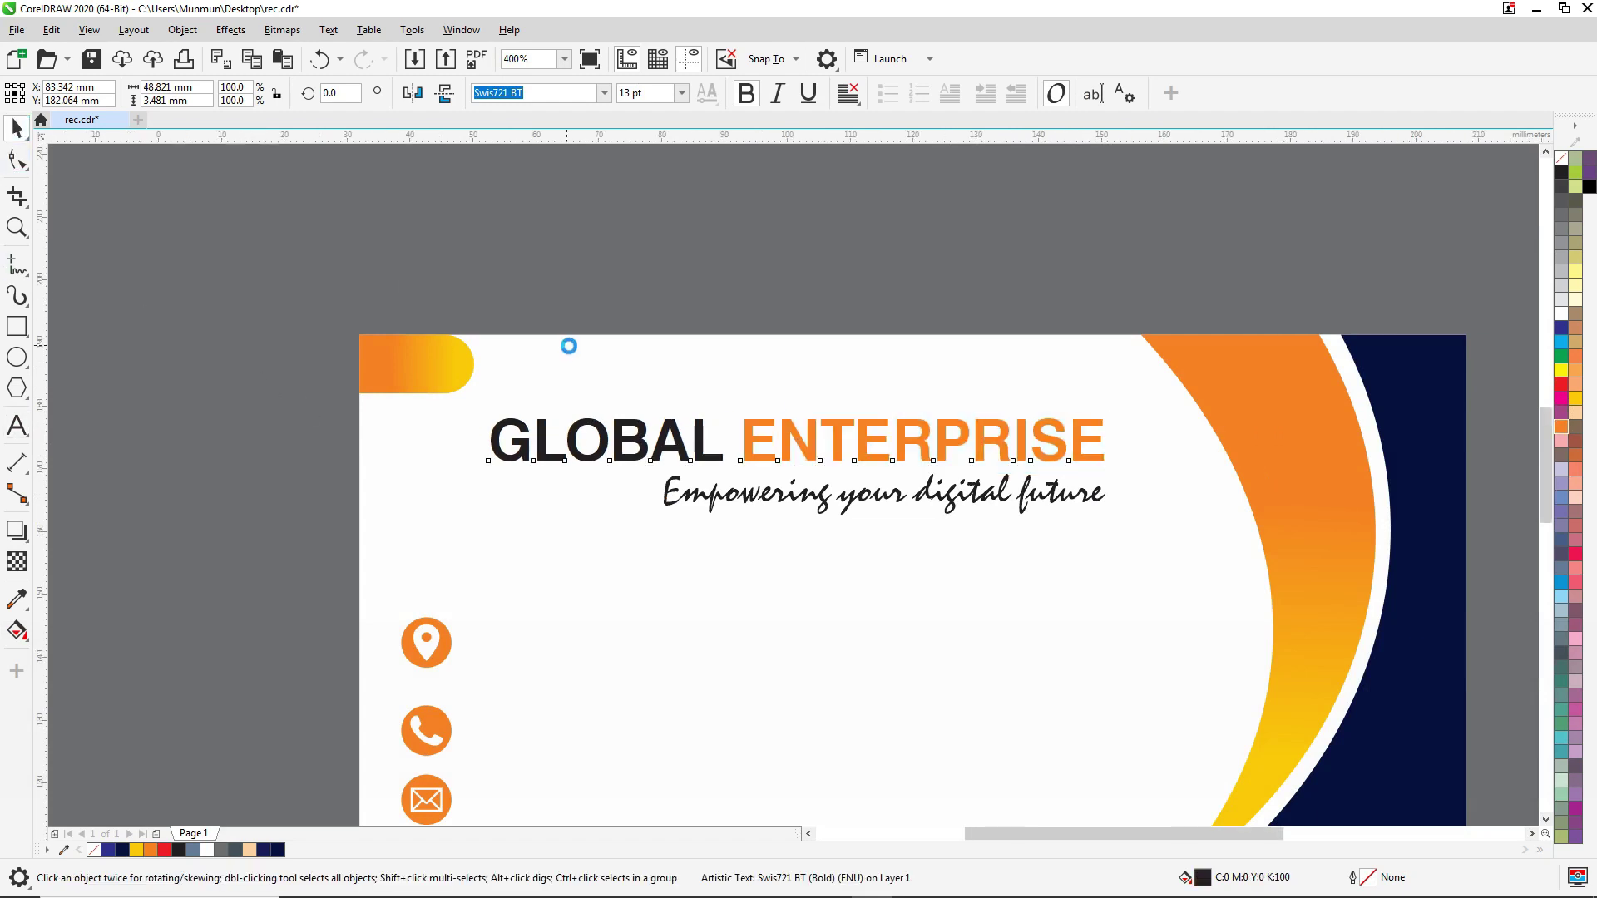
scroll(568, 345, down, 2)
click(1377, 282)
Move the contact details and the director's name block from the far side of the workspace closer to the card
scroll(927, 334, down, 2)
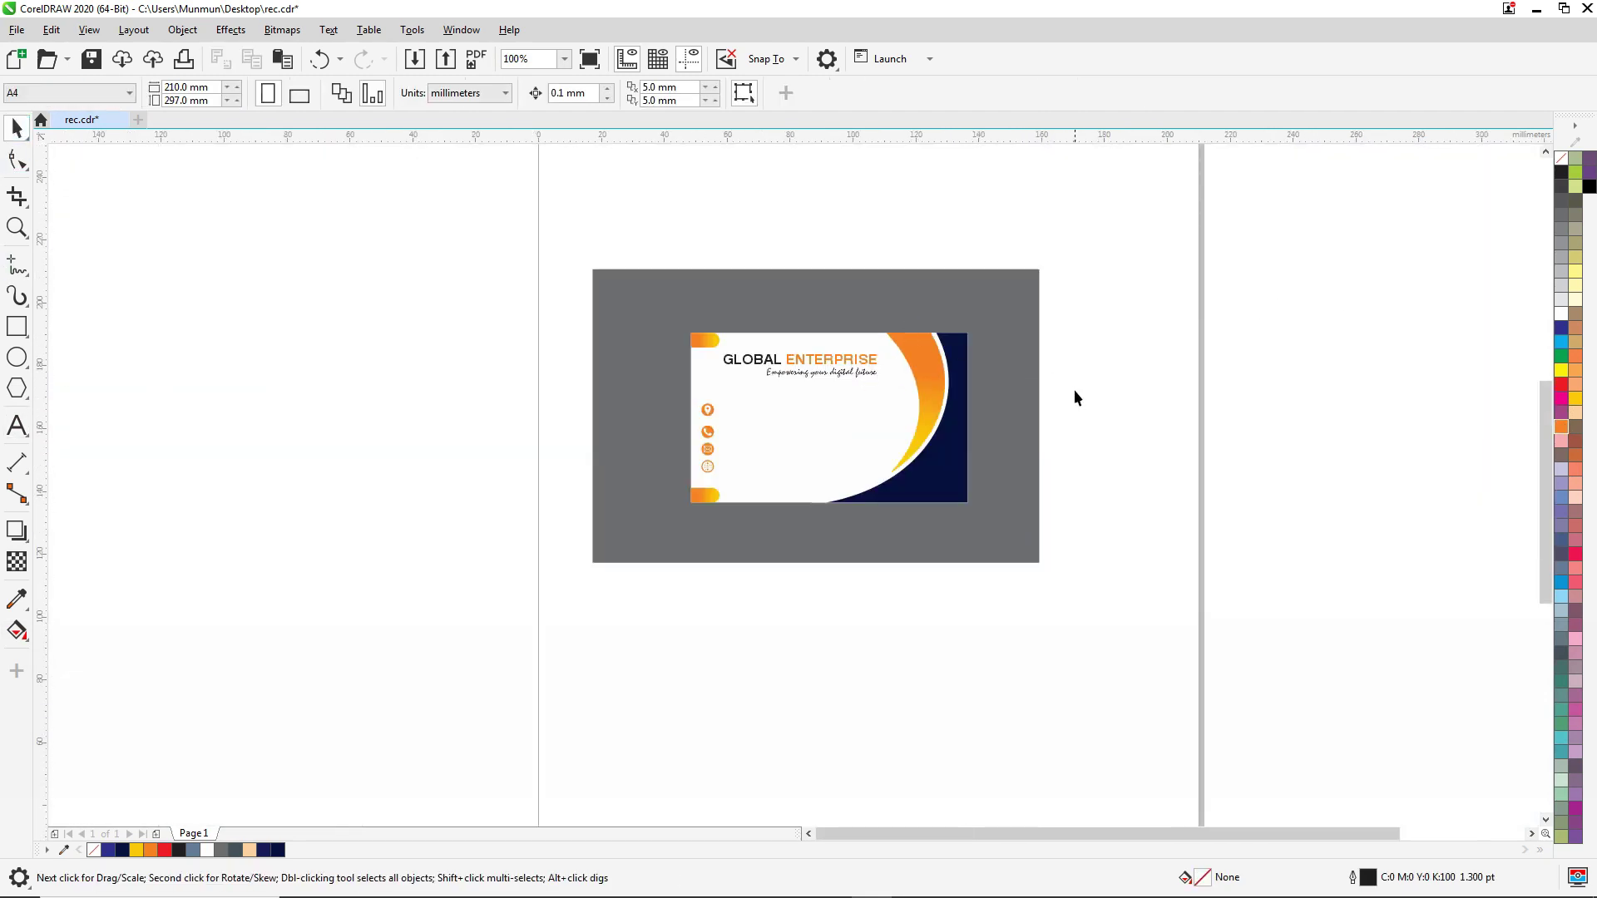
drag(1254, 530, 1255, 532)
drag(1323, 449, 1086, 449)
scroll(942, 432, up, 1)
click(1220, 390)
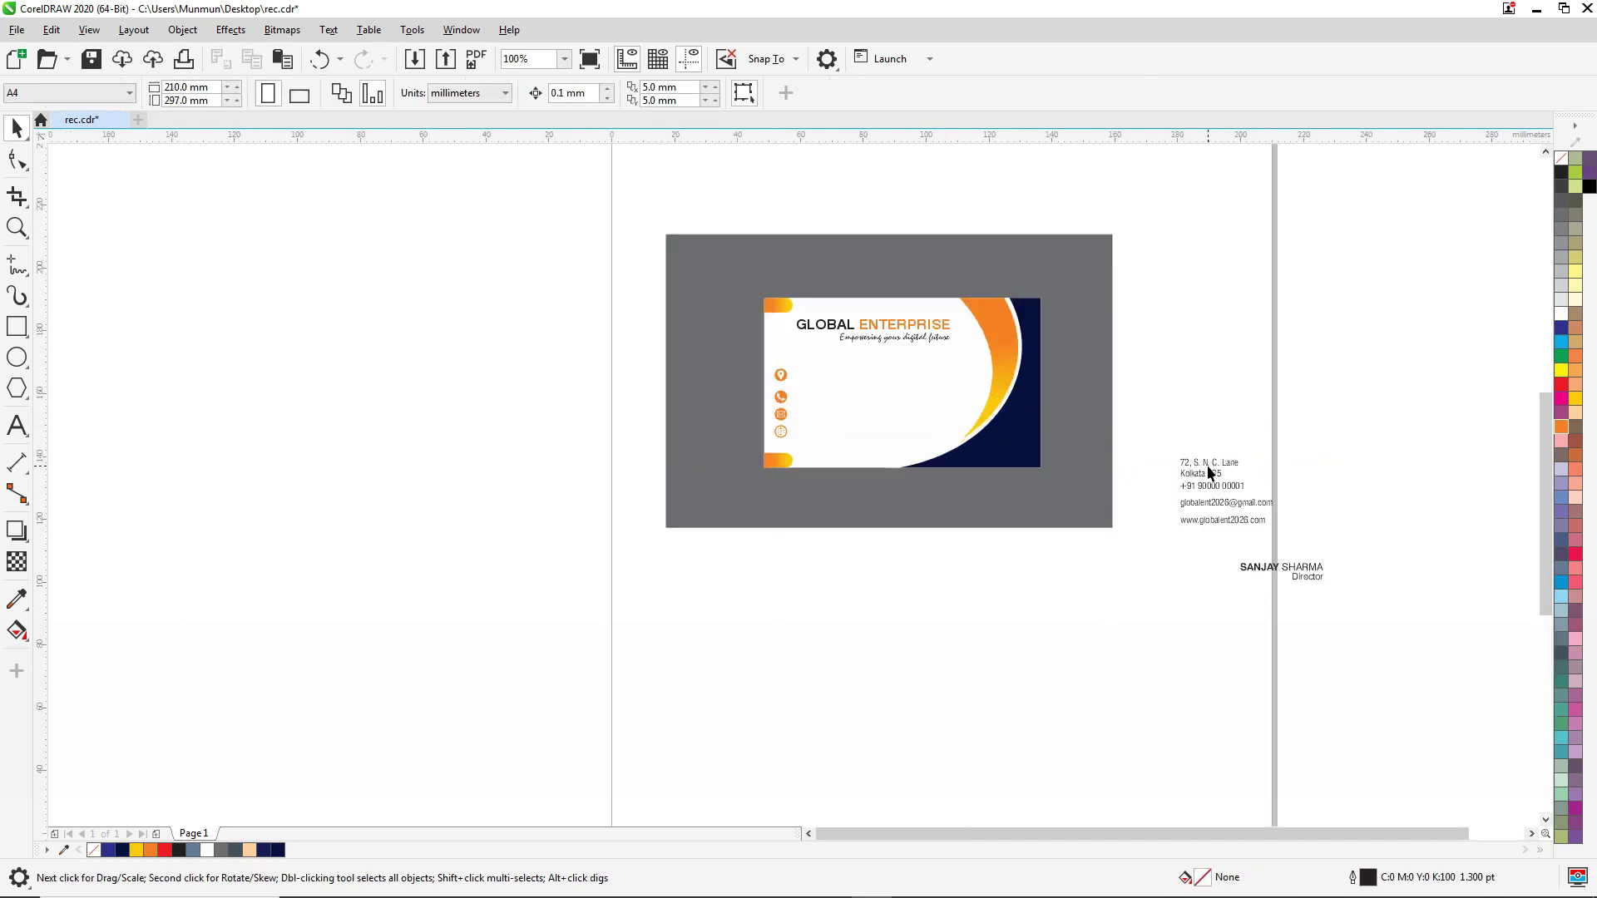
Group the four contact text lines and place the group beside the contact icons, centred at about X 71.9, Y 157.1 mm
drag(1212, 463, 1148, 471)
key(ctrl+z)
drag(1285, 446, 1172, 534)
key(ctrl+g)
drag(1191, 468, 833, 395)
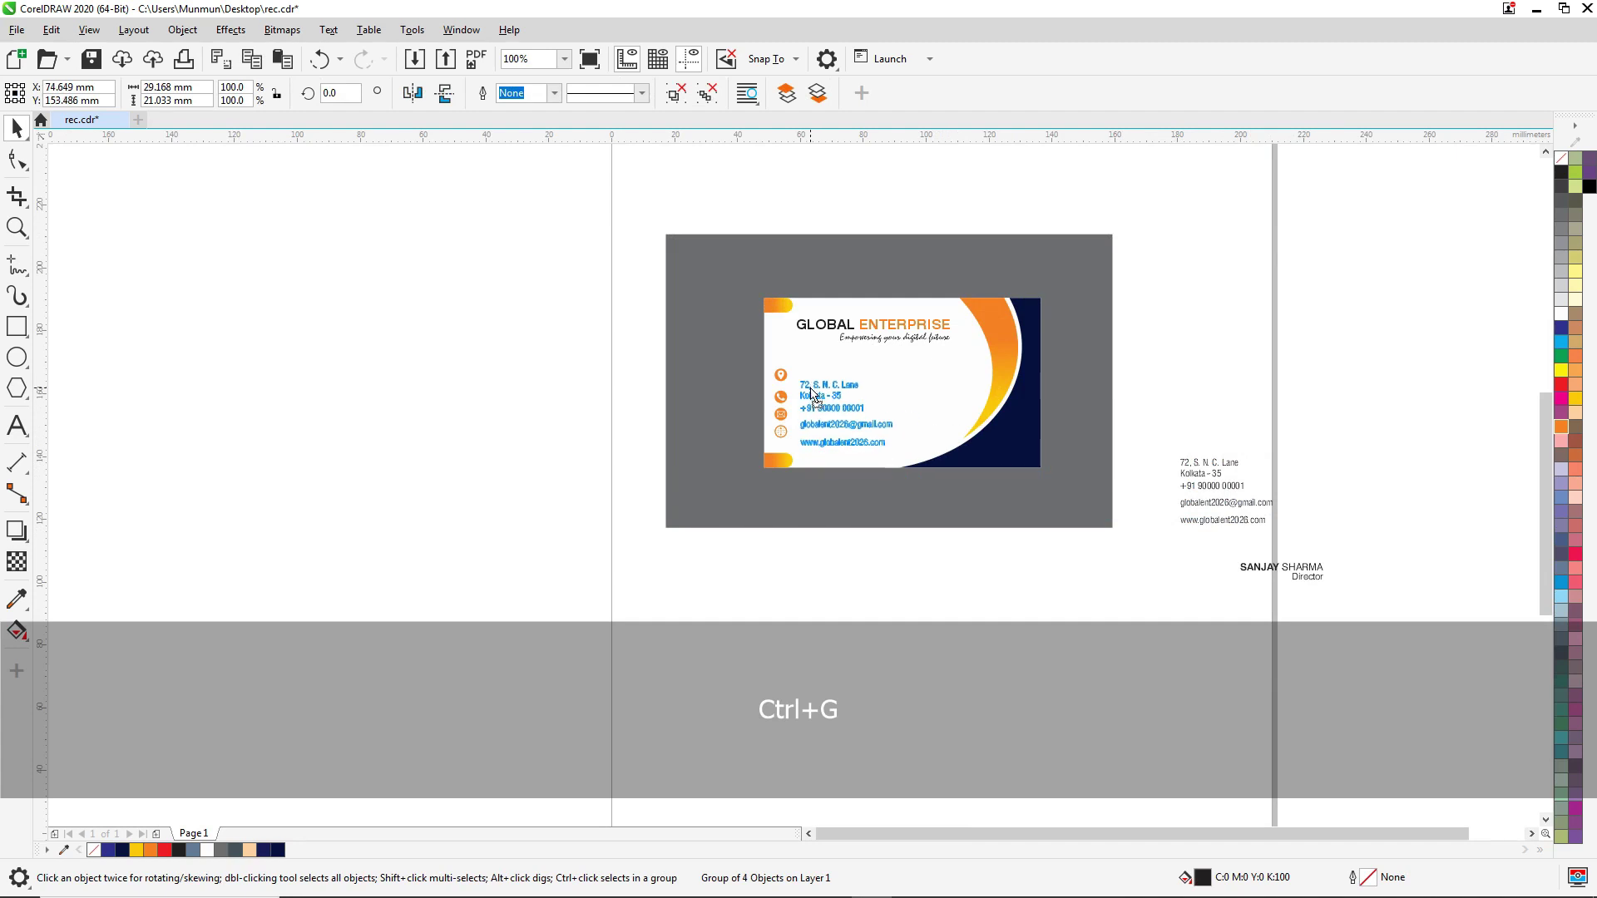
scroll(832, 395, up, 3)
drag(1033, 411, 999, 364)
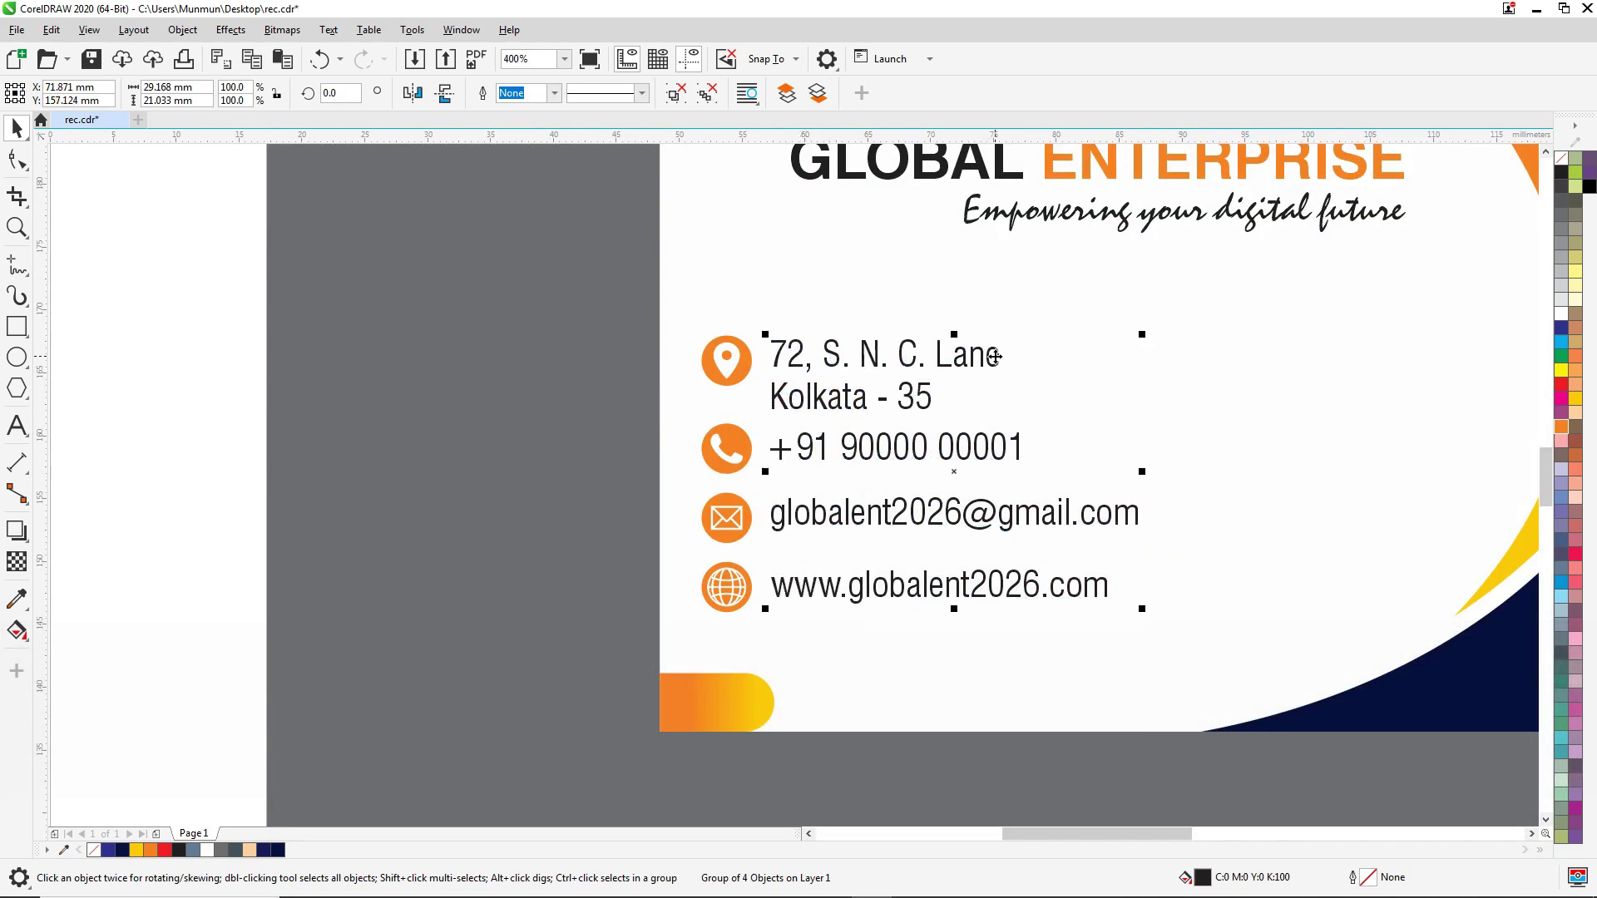